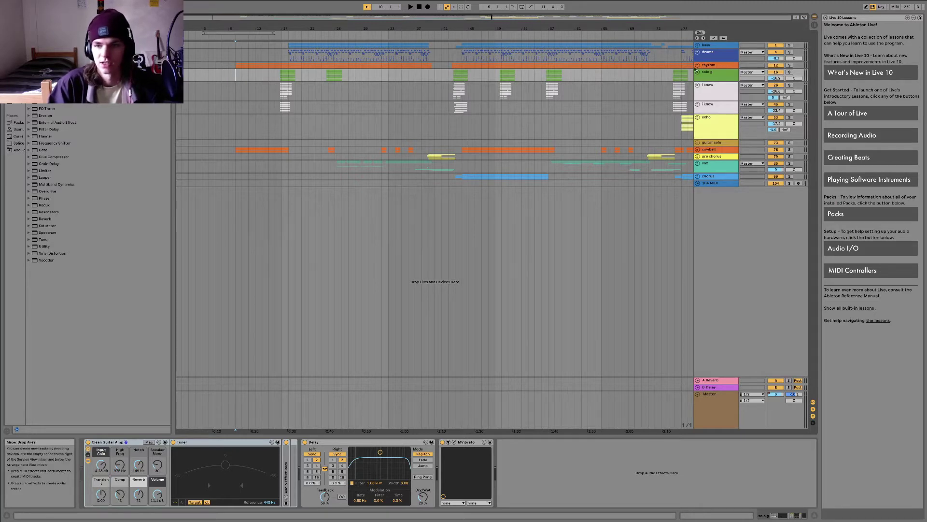
# Unfold the rhythm group, set the insert marker at the start of its first guitar clip, and solo the group.
pyautogui.click(695, 67)
pyautogui.click(697, 65)
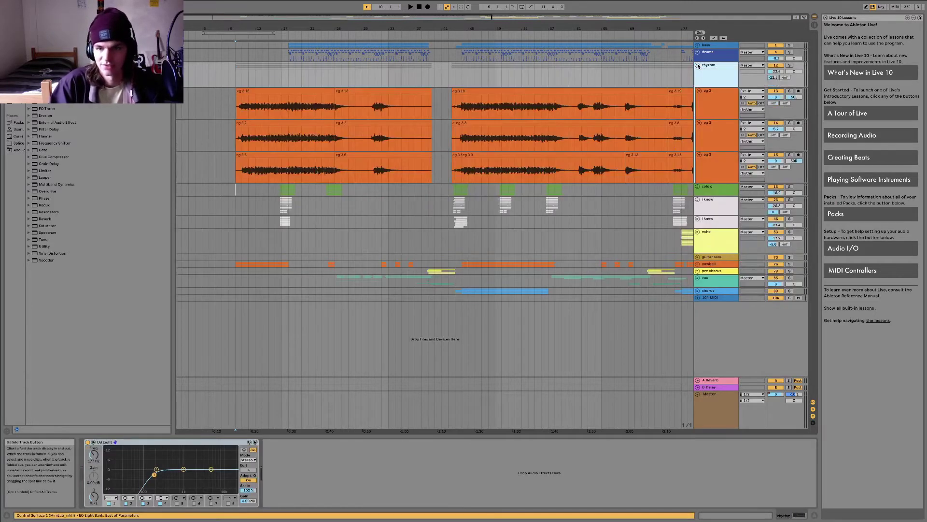
pyautogui.moveTo(237, 29); pyautogui.dragTo(238, 78)
pyautogui.click(229, 107)
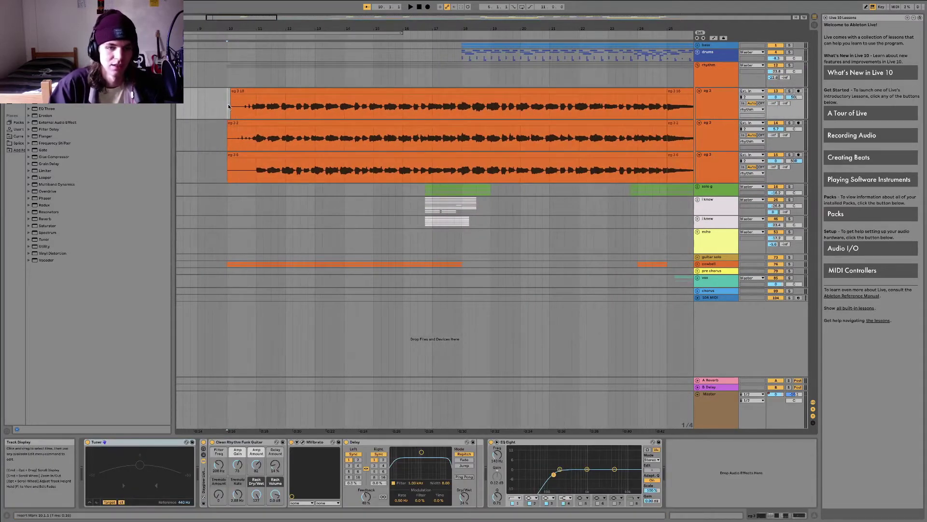
pyautogui.click(789, 65)
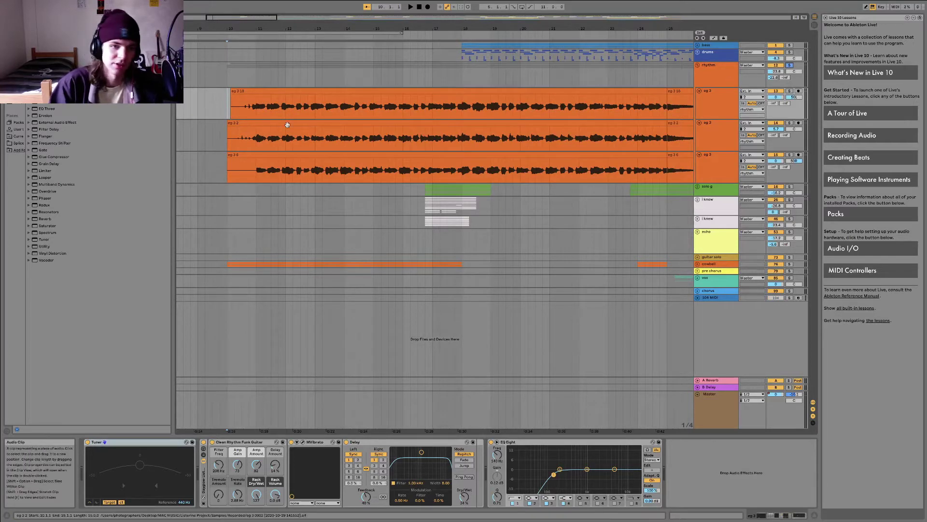
# Bypass the Delay and EQ Eight devices on the first guitar track of the rhythm group.
pyautogui.click(716, 104)
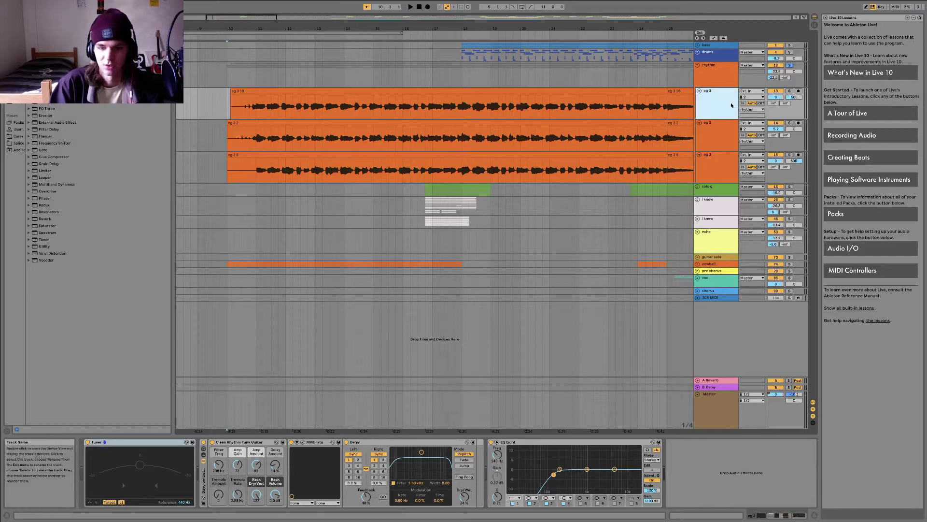
pyautogui.click(242, 443)
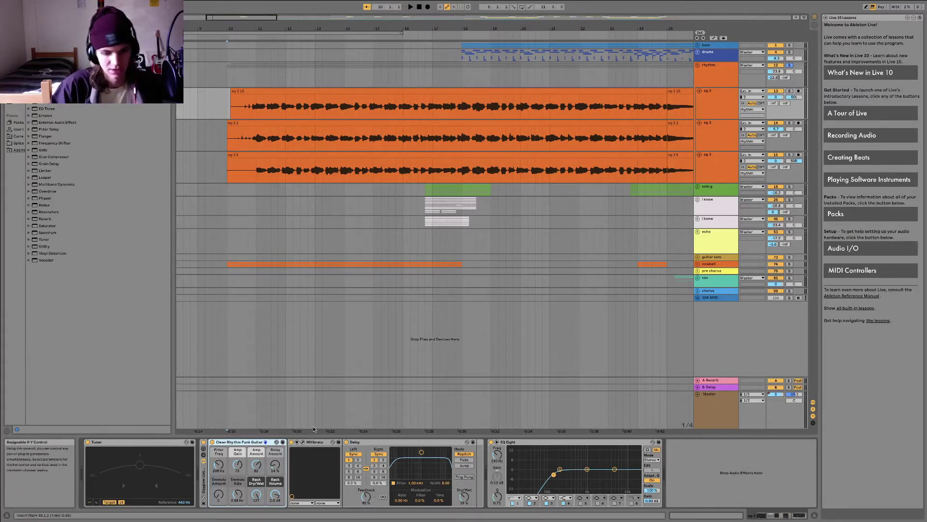
pyautogui.click(310, 443)
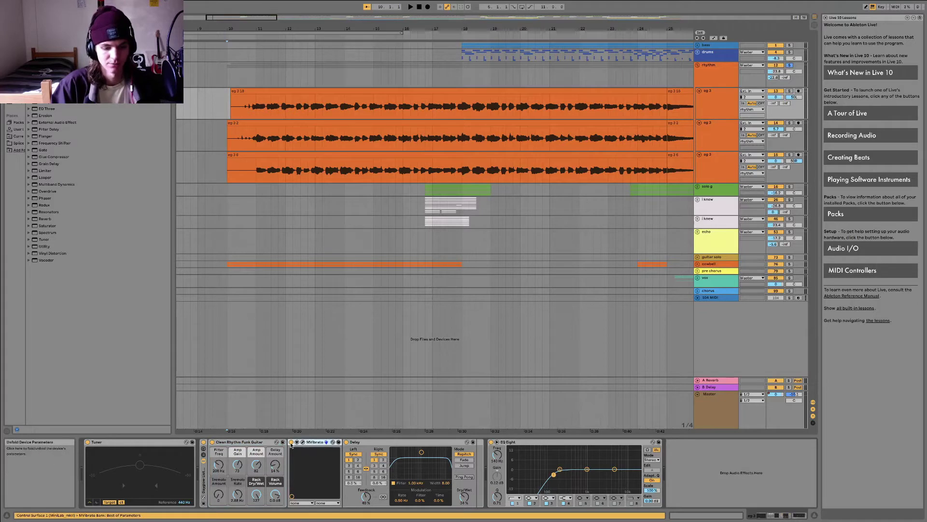
pyautogui.click(347, 442)
pyautogui.click(491, 442)
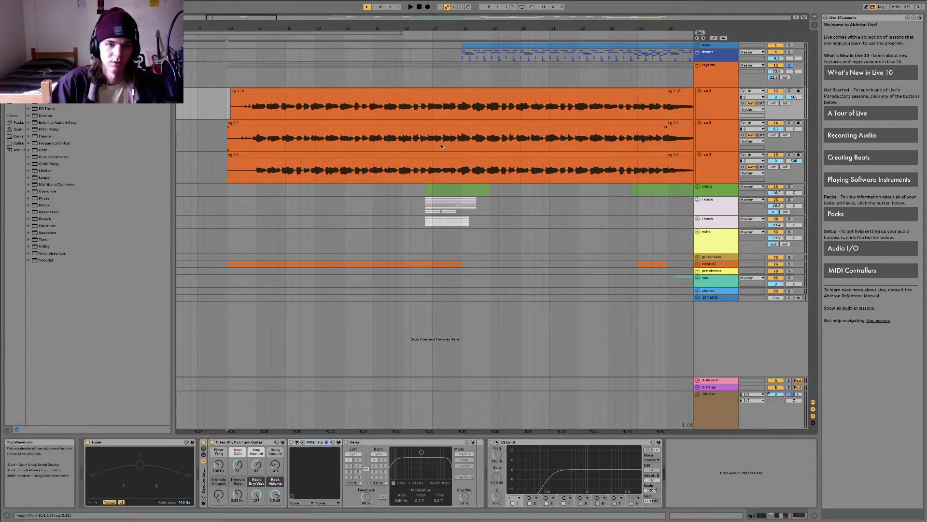
# Check the audio levels in OBS, then return to Ableton Live and place the insert marker just before the first guitar clip.
pyautogui.hscroll(-5, 466, 147)
pyautogui.press('super+Tab')
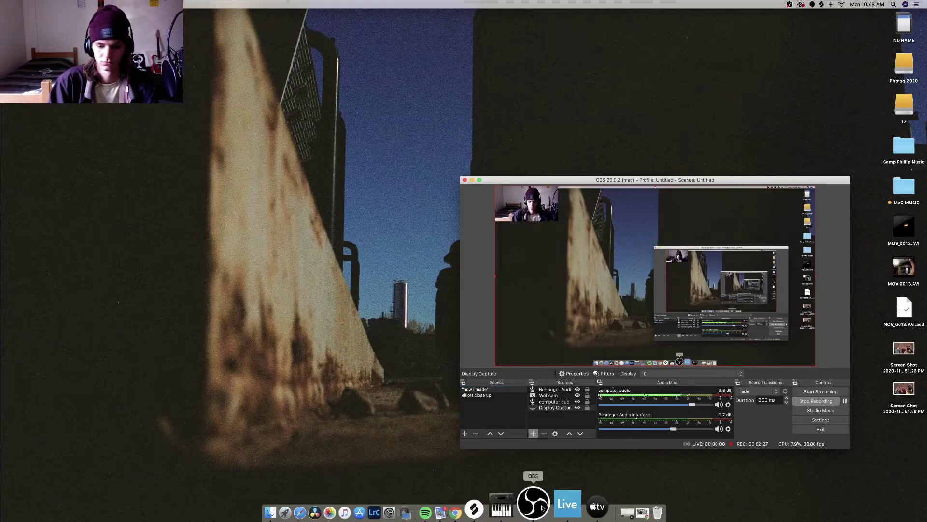
pyautogui.click(579, 502)
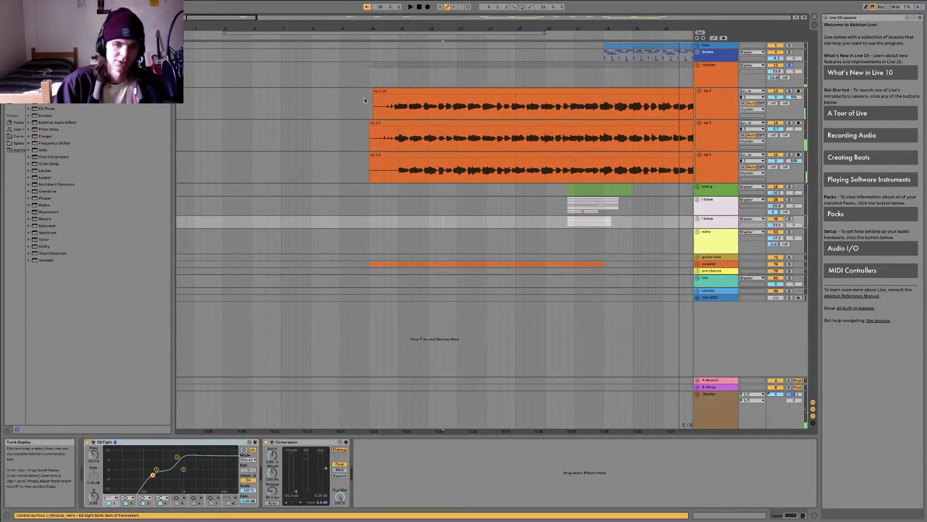
pyautogui.click(364, 96)
pyautogui.hscroll(3, 414, 24)
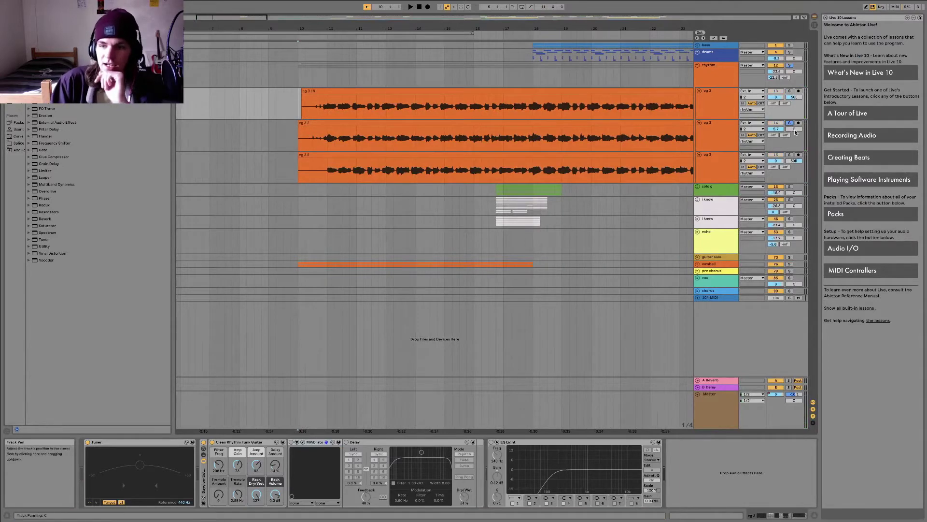
# Compare the panning of the three rhythm guitar tracks and play back the soloed group from around bar 10.
pyautogui.click(703, 148)
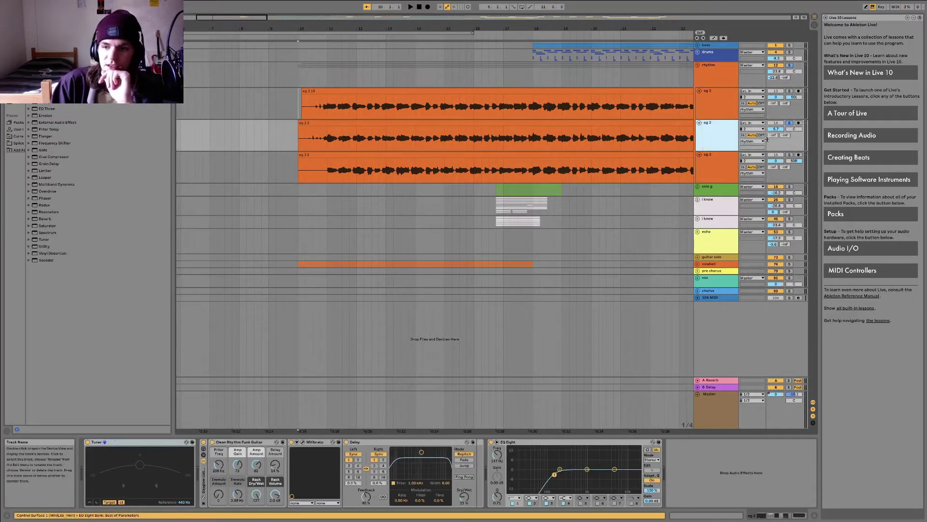
pyautogui.click(801, 97)
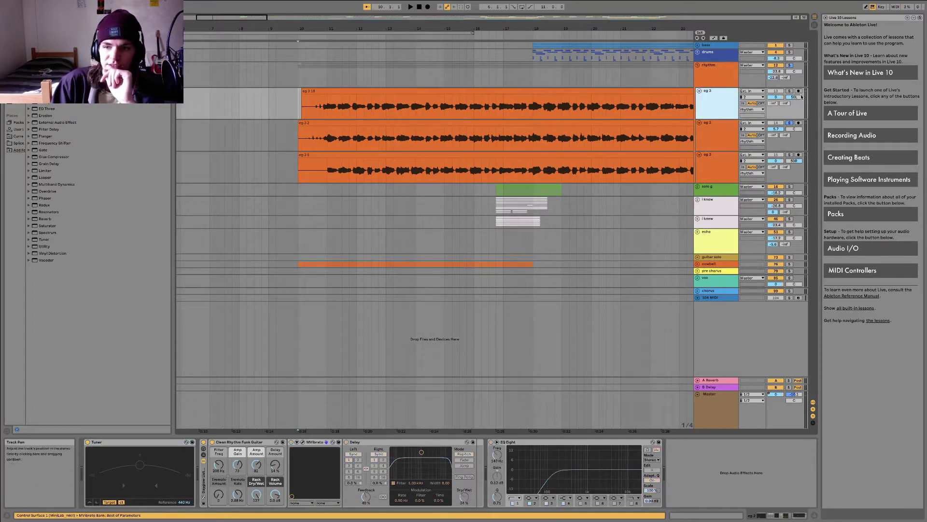
pyautogui.click(778, 163)
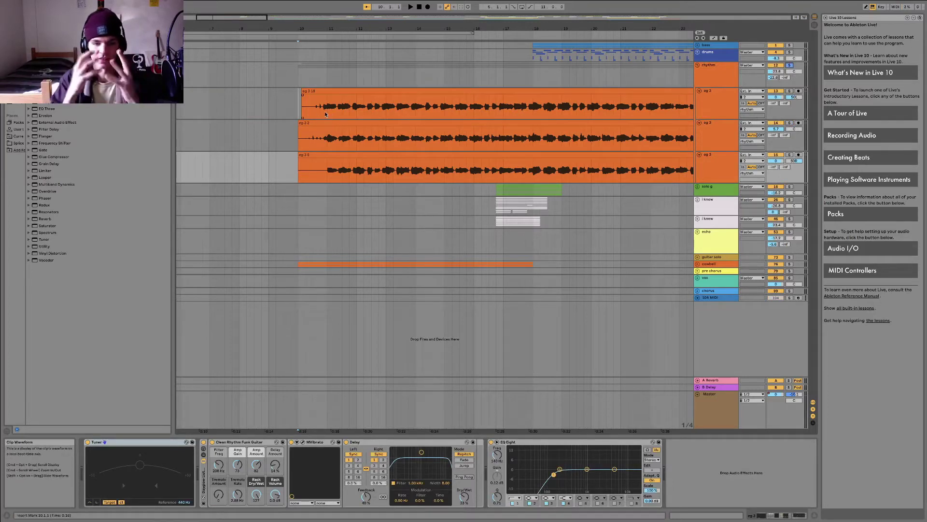
pyautogui.press('space')
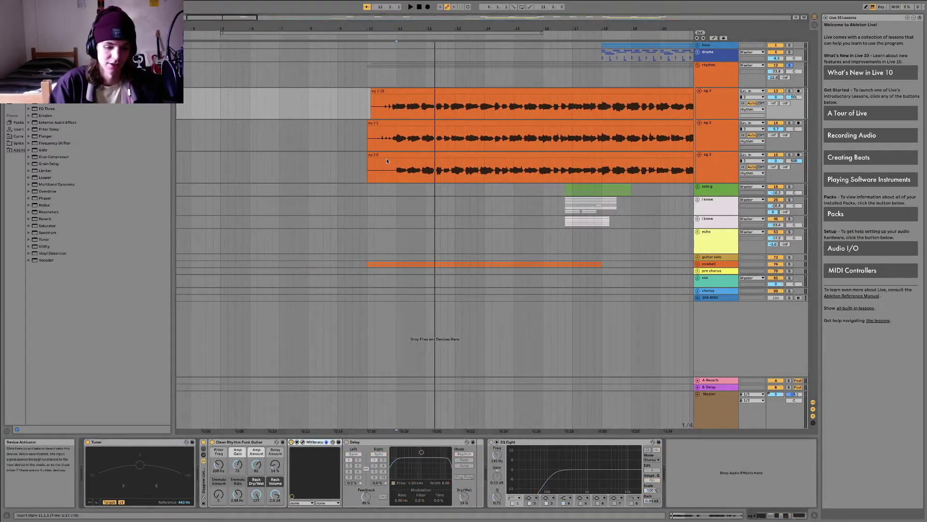
pyautogui.click(392, 97)
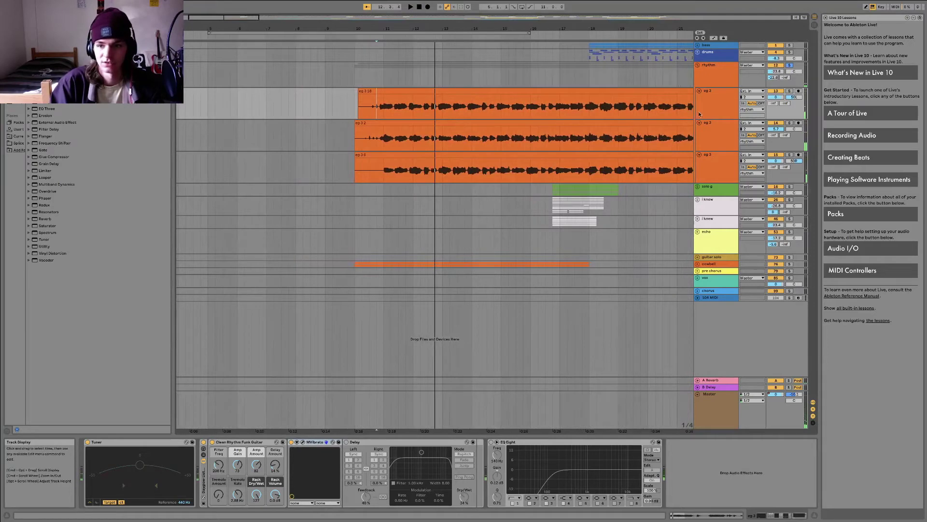
# Switch between the first and second rhythm guitar tracks to compare their device chains.
pyautogui.click(712, 77)
pyautogui.press('Down')
pyautogui.press('Down')
pyautogui.press('Up')
pyautogui.press('Down')
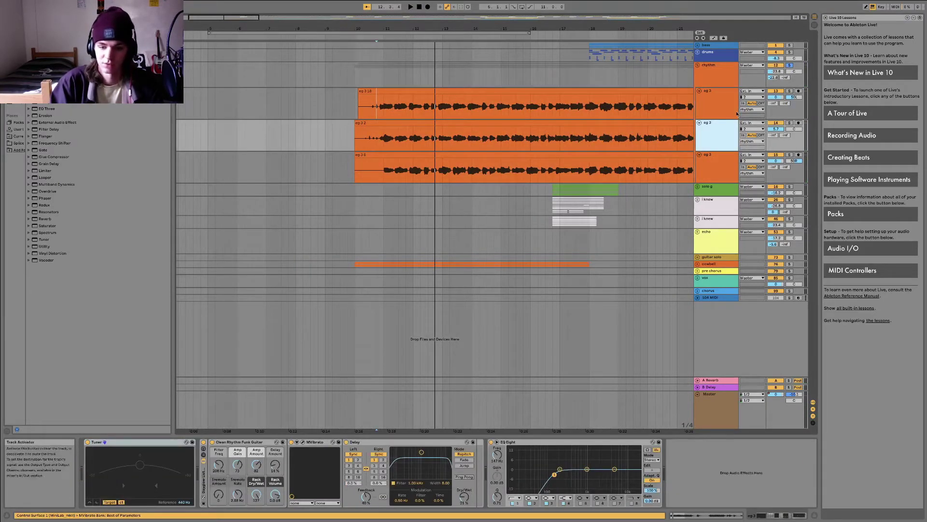
pyautogui.press('Up')
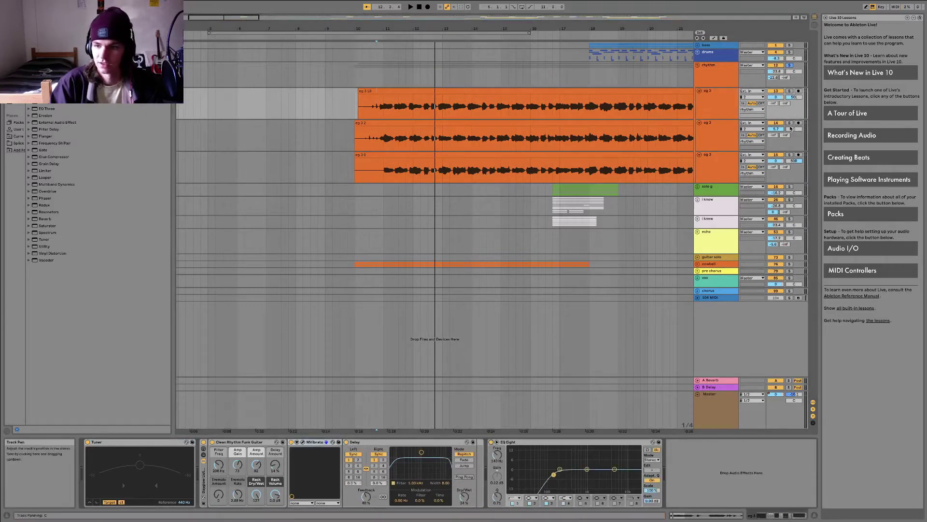
pyautogui.press('Down')
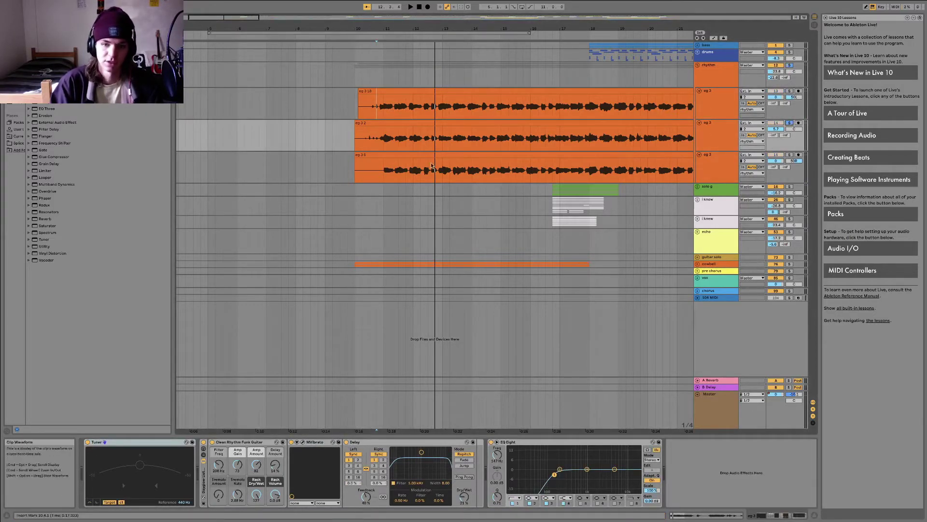
# Play the second guitar track from the start of its clip and bypass its Delay and EQ Eight.
pyautogui.click(357, 139)
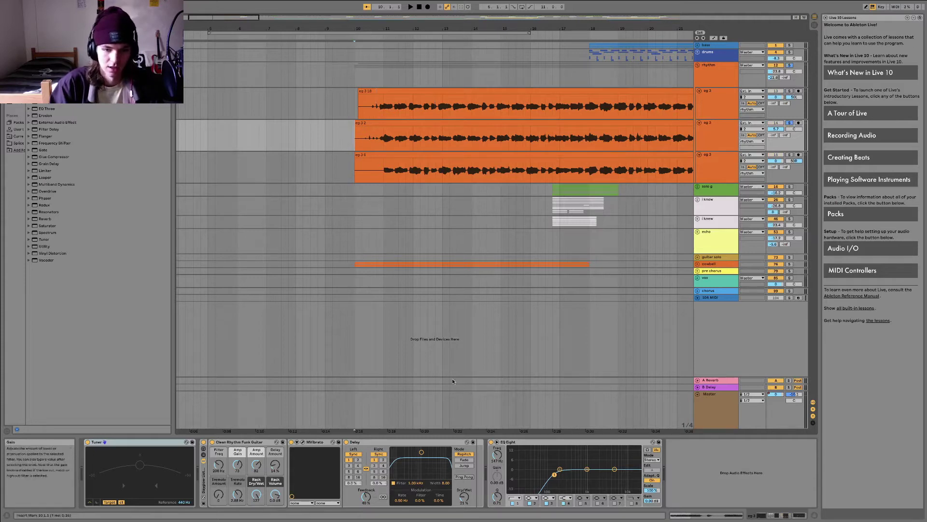
pyautogui.press('space')
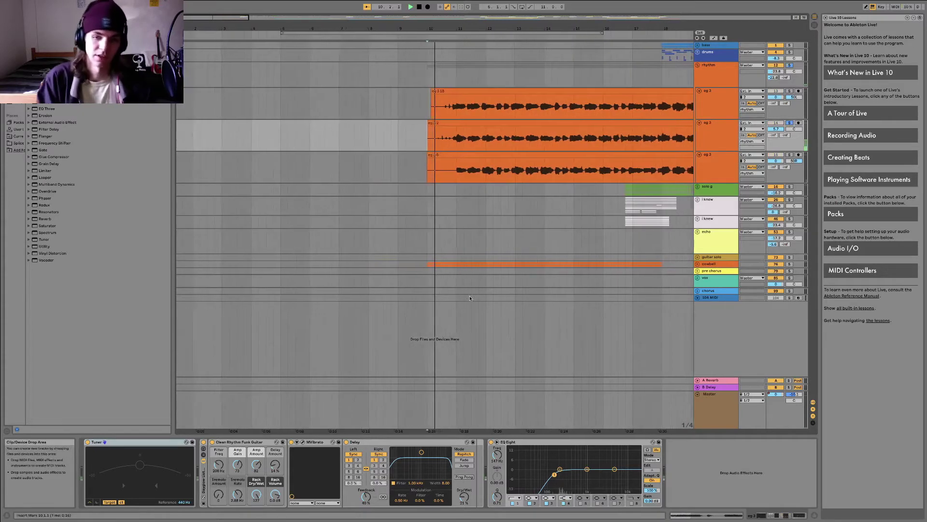
pyautogui.click(346, 442)
pyautogui.click(491, 442)
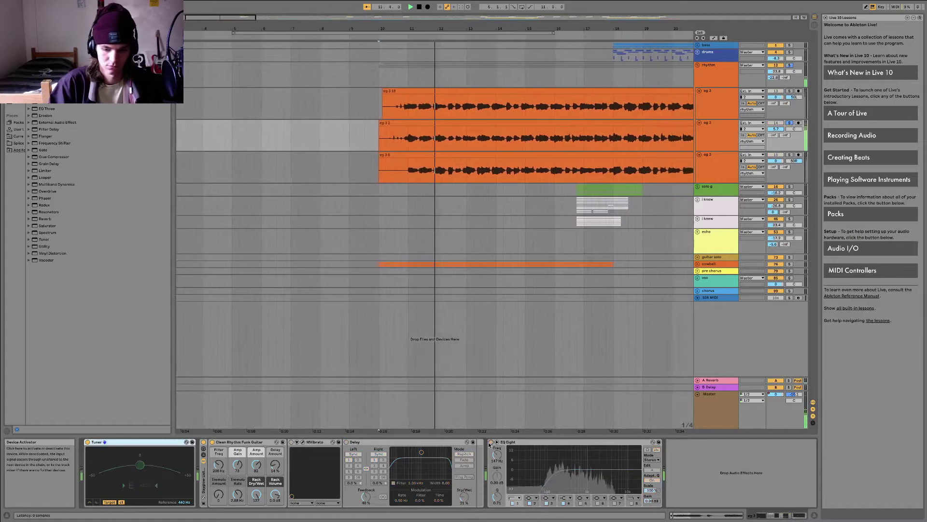
# Open the MVibrato window on the second guitar track, listen to the part, and move the window clear to examine its settings.
pyautogui.click(303, 441)
pyautogui.press('space')
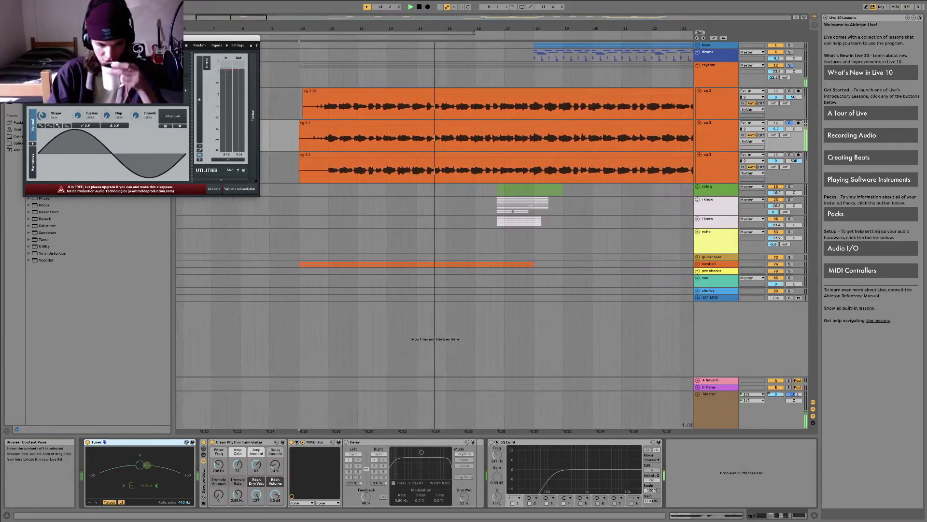
pyautogui.press('space')
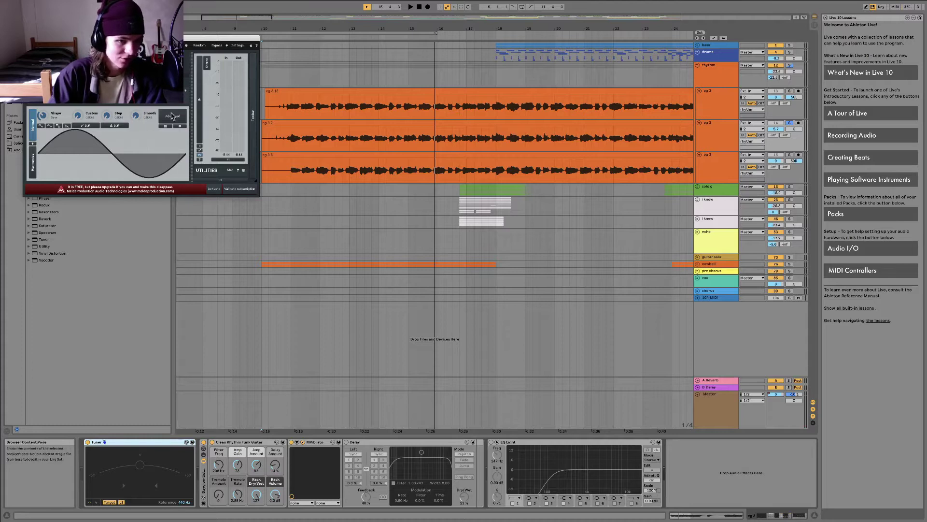
pyautogui.moveTo(222, 38); pyautogui.dragTo(402, 52)
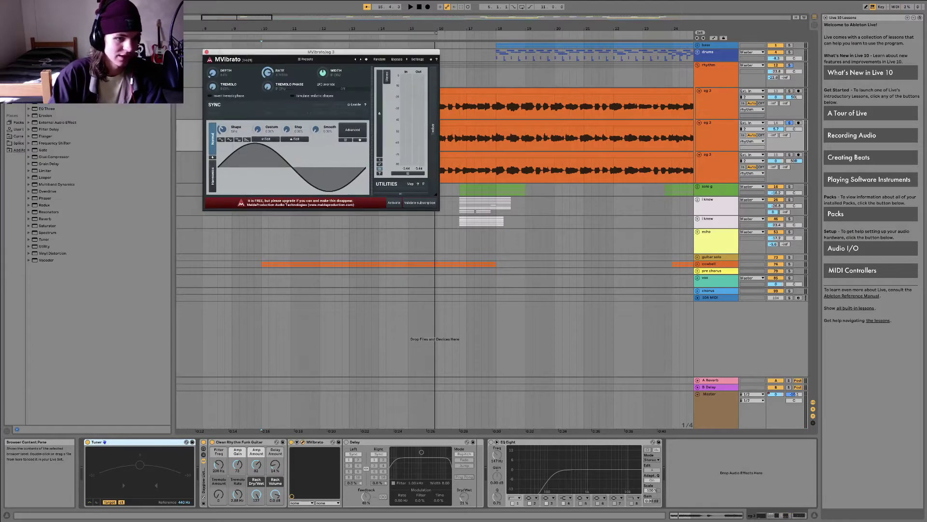
# Browse the installed plug-ins for the Melda effects, close the MVibrato window, and select MSpectralPan in the list.
pyautogui.click(18, 143)
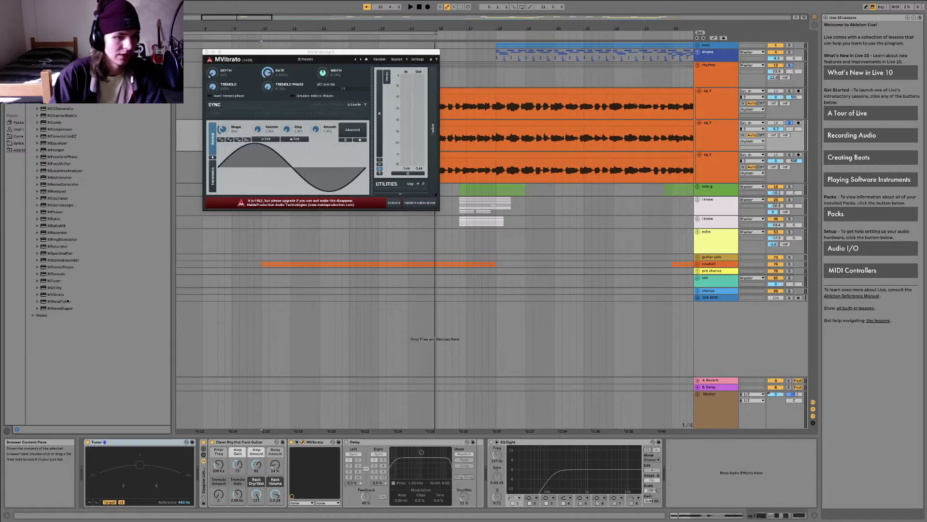
pyautogui.click(206, 52)
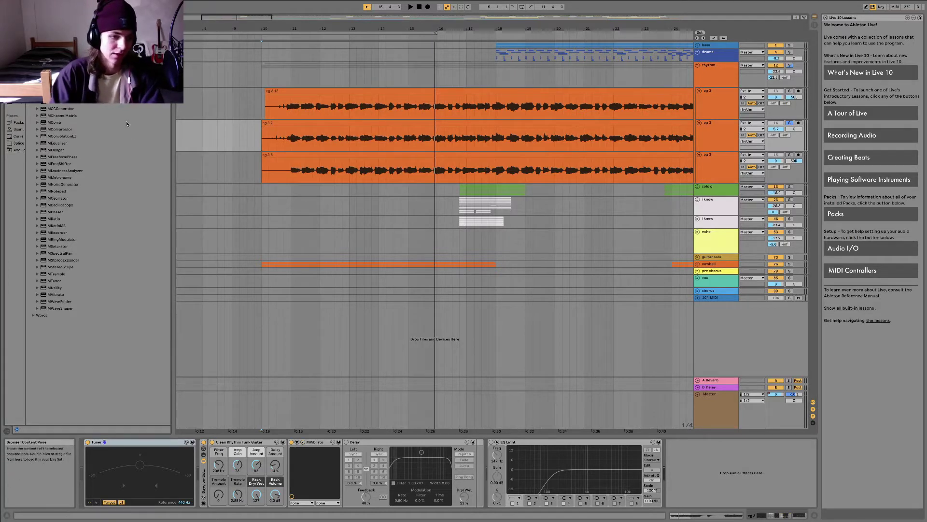
pyautogui.click(62, 260)
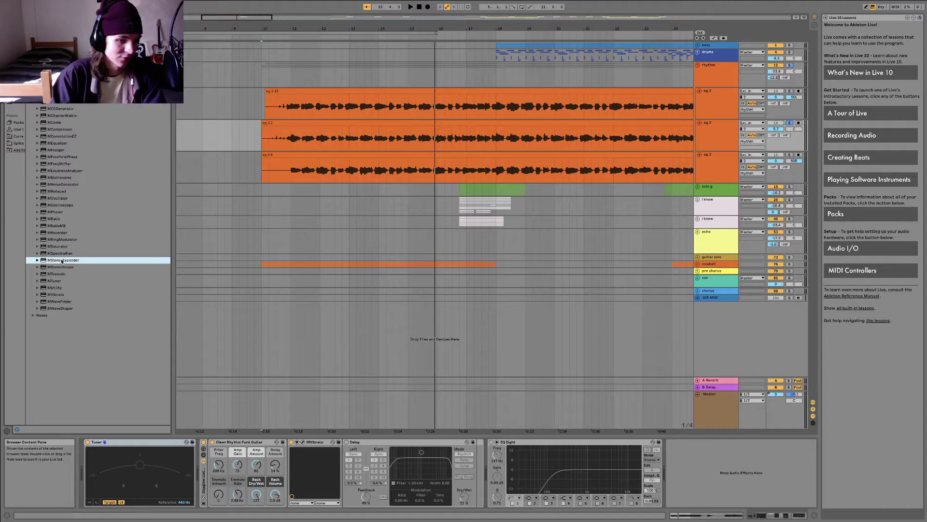
pyautogui.press('Up')
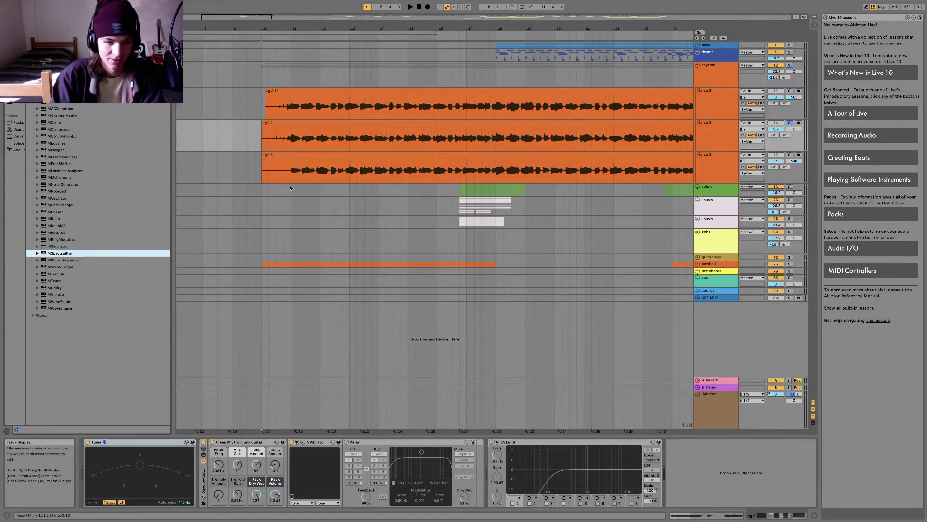
# Play the second guitar track from bar 10 and turn its Delay back on, restarting playback to hear the effect.
pyautogui.click(253, 105)
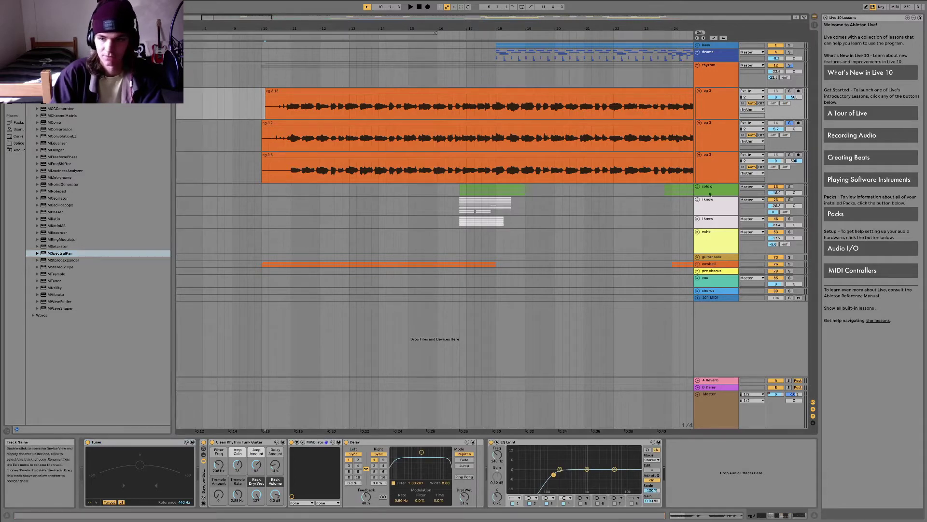
pyautogui.click(724, 151)
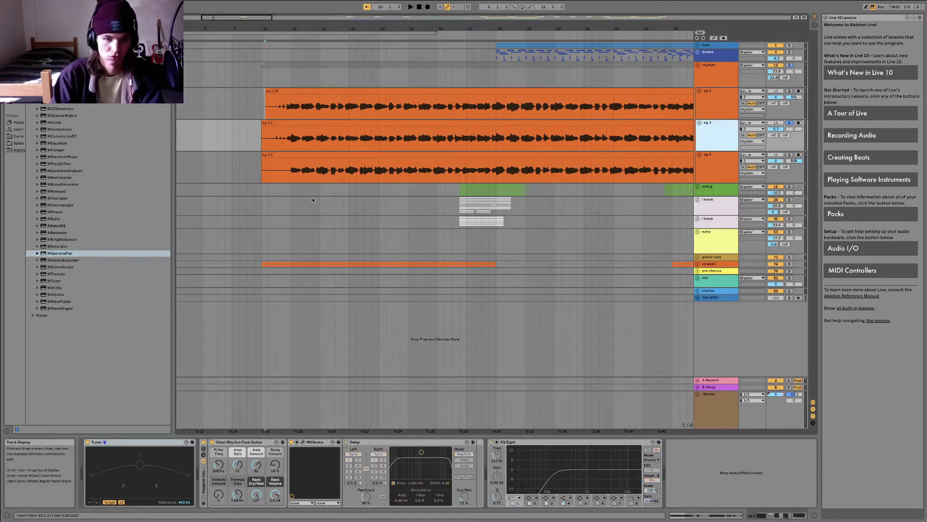
pyautogui.press('space')
pyautogui.click(346, 442)
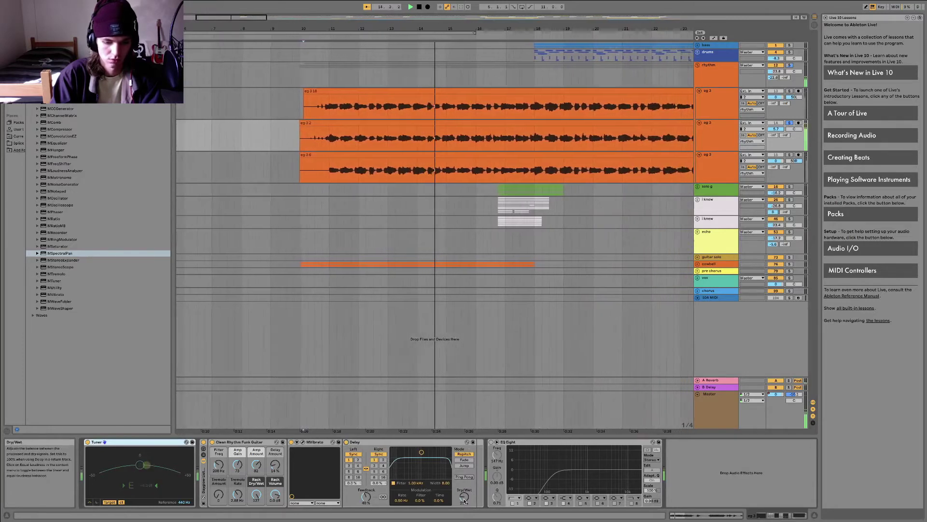
pyautogui.press('space')
pyautogui.press('space')
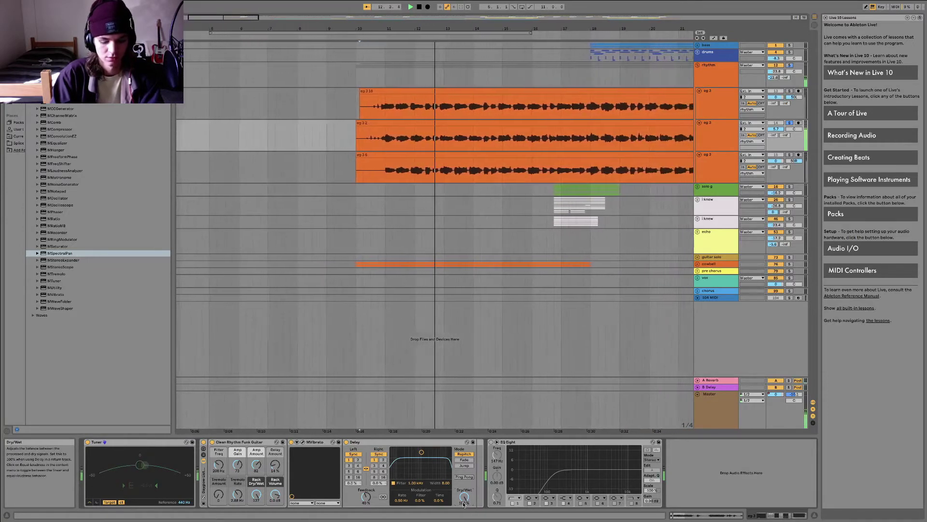
# Replay the second guitar track, turn its EQ Eight back on to hear the filtered sound, and stop playback.
pyautogui.press('space')
pyautogui.press('space')
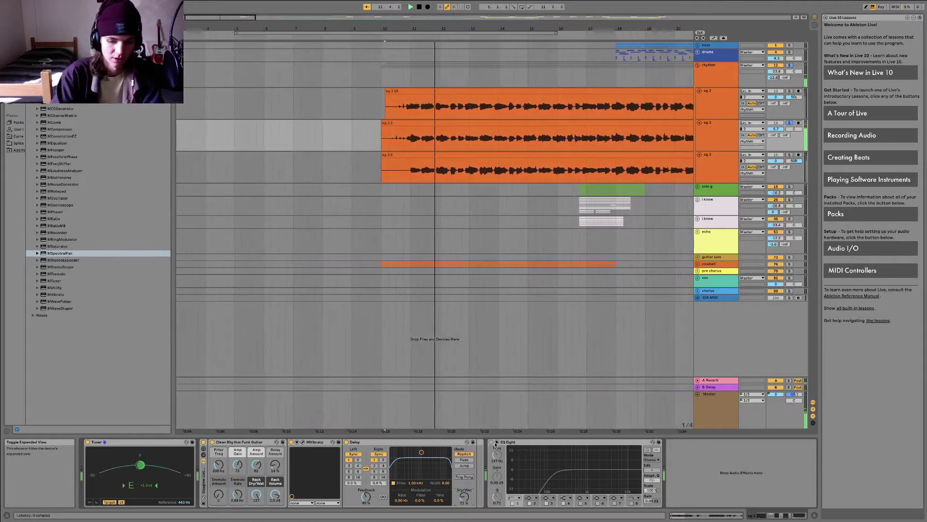
pyautogui.click(492, 443)
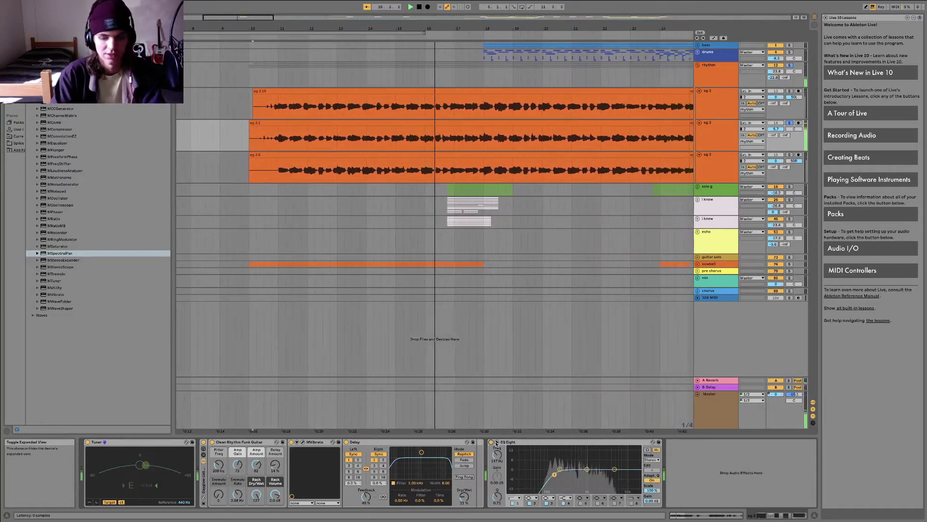
pyautogui.press('space')
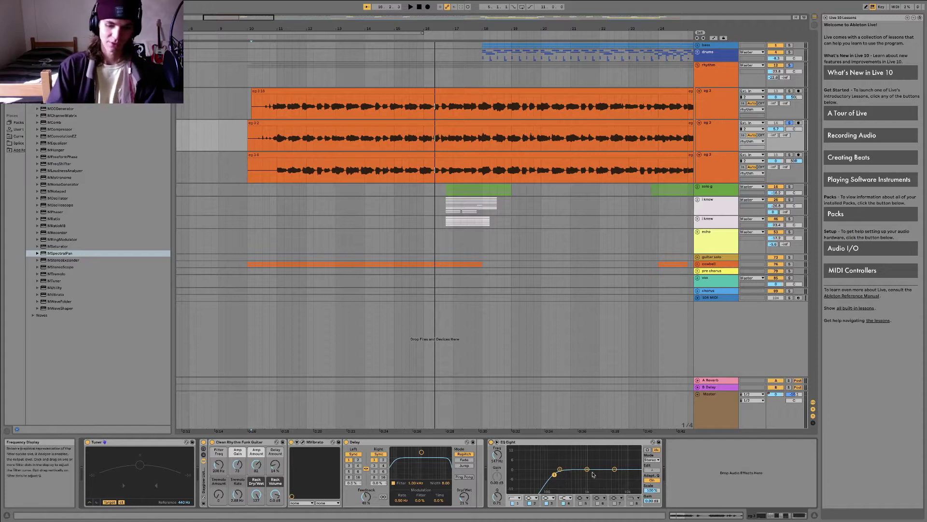
# Play the second guitar track from near its start and solo the other rhythm guitars with it to hear them layered.
pyautogui.click(273, 138)
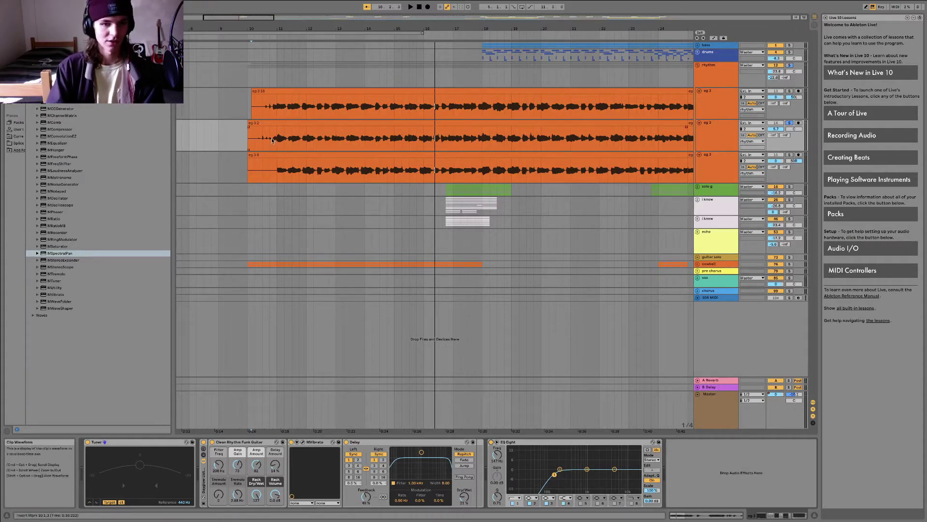
pyautogui.press('space')
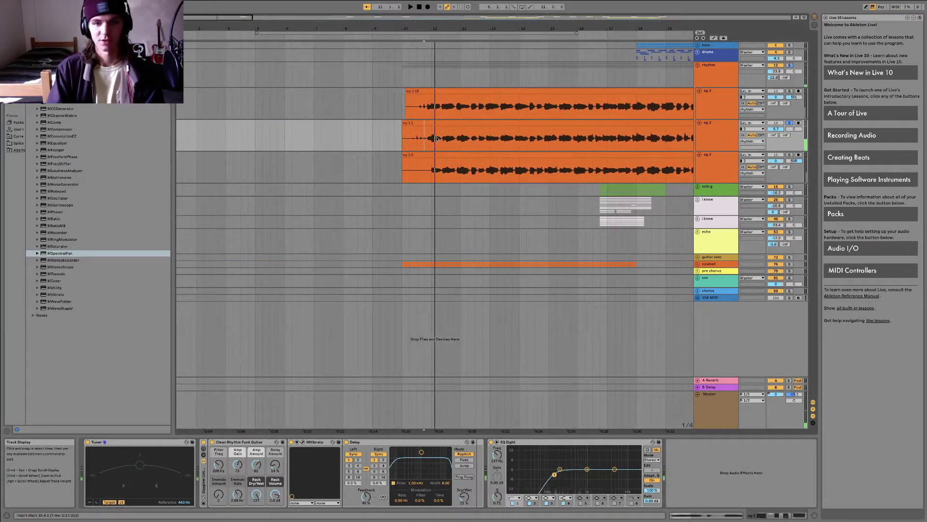
pyautogui.press('Up')
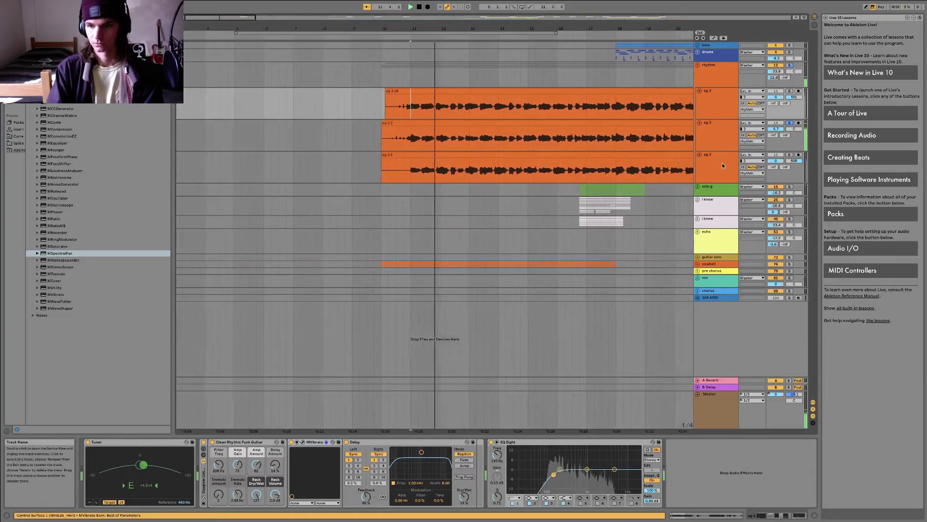
pyautogui.click(790, 91)
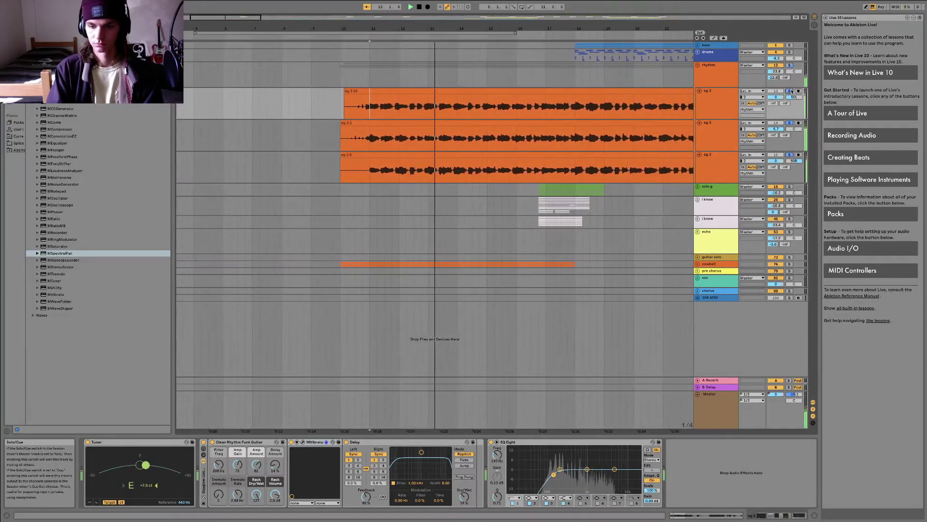
# Show the rhythm group's EQ Eight and replay the soloed rhythm guitars together from bar 11.
pyautogui.click(722, 83)
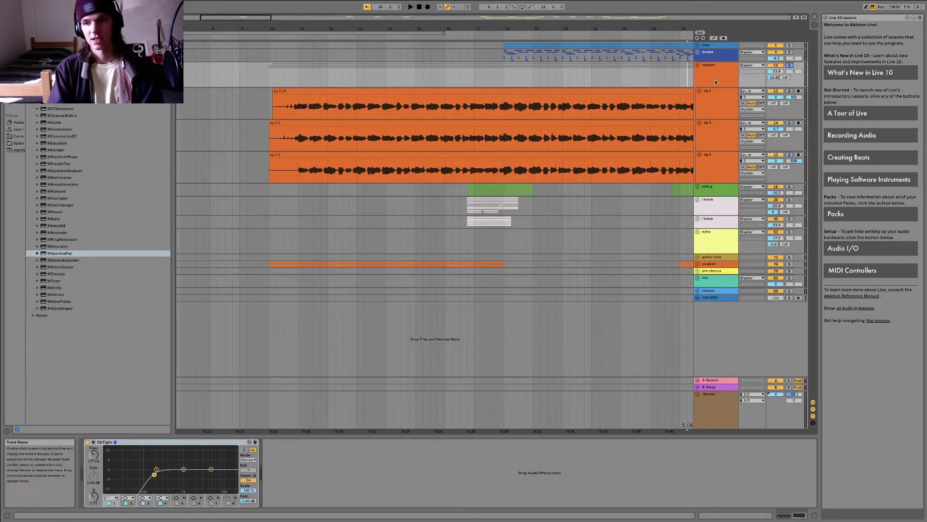
pyautogui.click(298, 114)
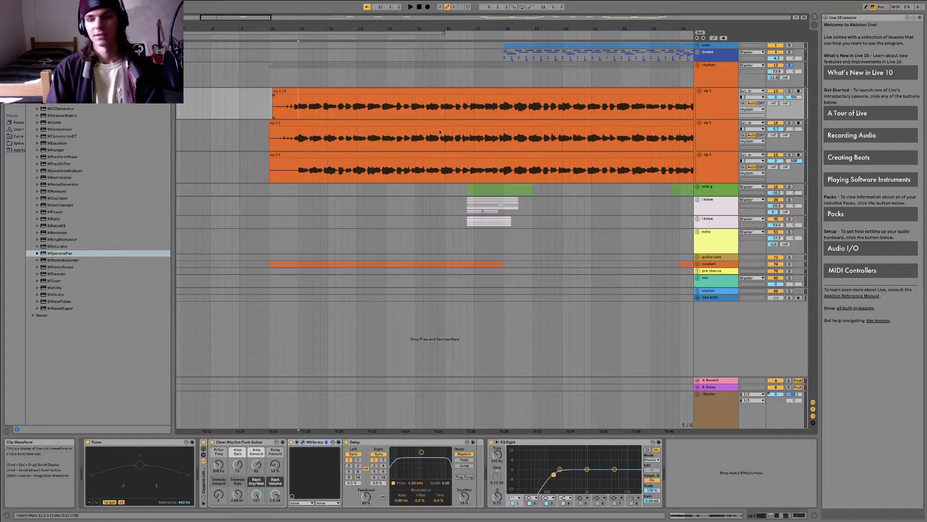
pyautogui.scroll(-2, 434, 133)
pyautogui.press('space')
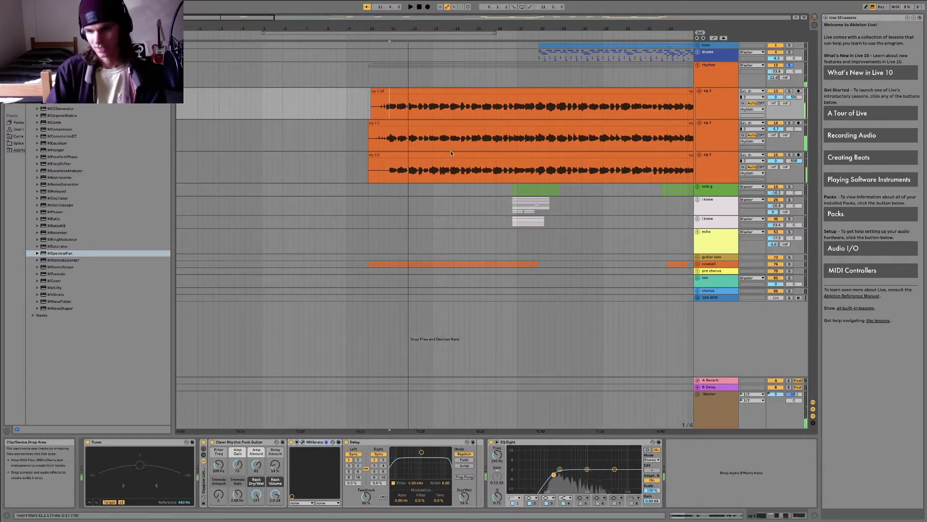
# Unfold the solo g group and zoom in on its clips around bar 17.
pyautogui.click(518, 119)
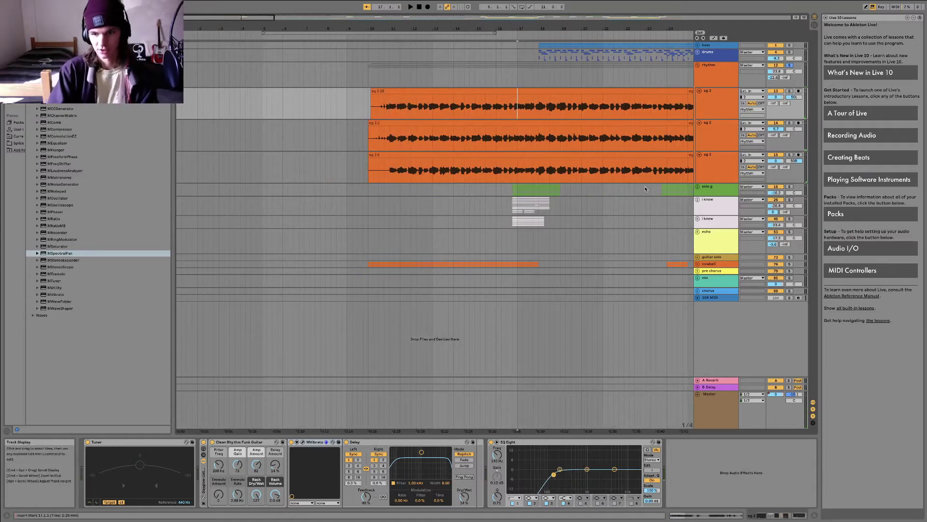
pyautogui.click(697, 187)
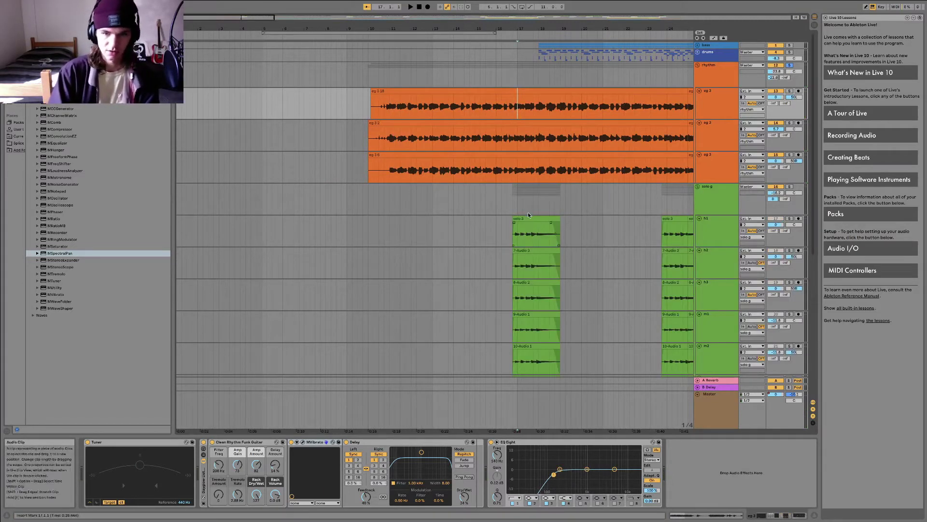
pyautogui.moveTo(574, 25); pyautogui.dragTo(560, 63)
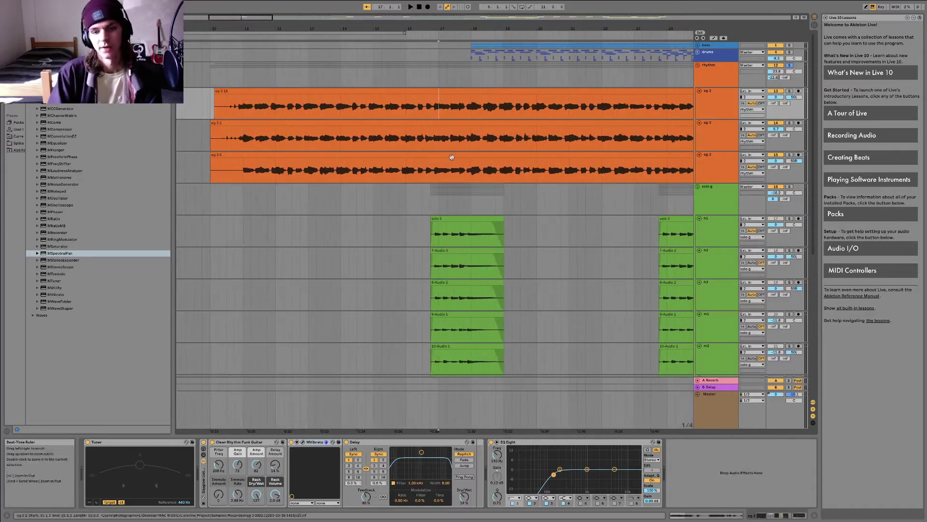
# Solo the solo g group and play its layered guitar parts from just before bar 17.
pyautogui.click(431, 214)
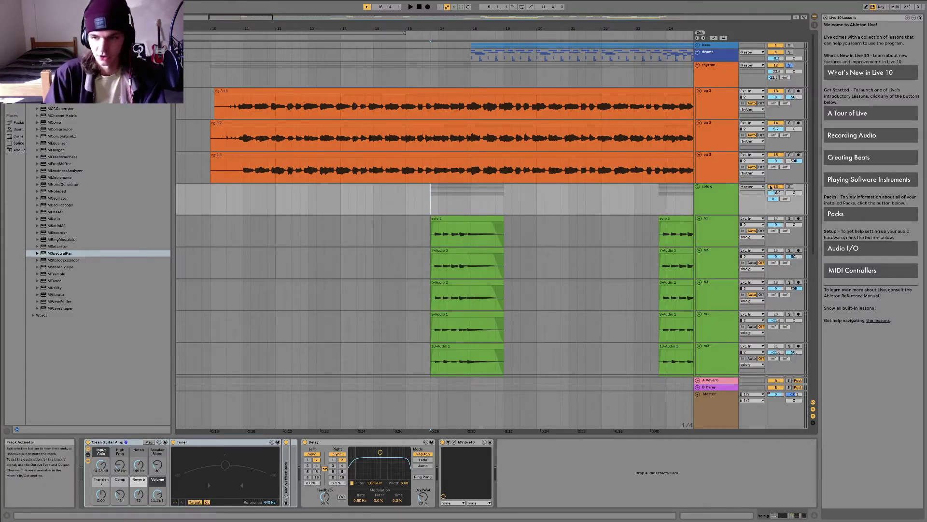
pyautogui.scroll(-3, 744, 187)
pyautogui.scroll(-3, 744, 187)
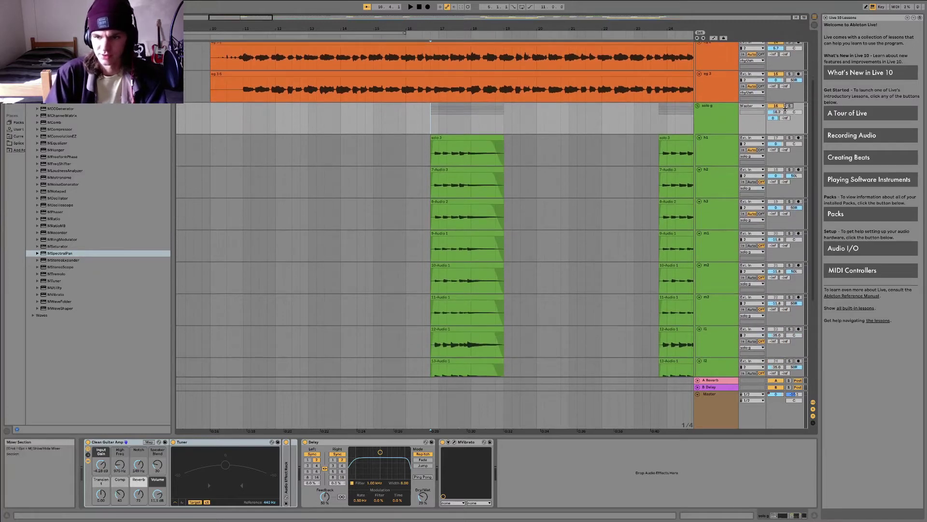
pyautogui.press('space')
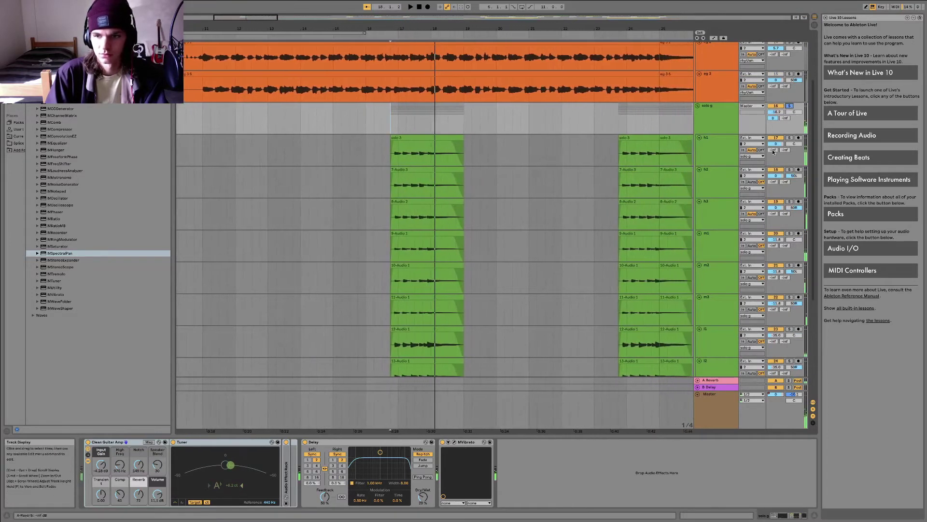
# Solo the h1, h2 and h3 tracks one after another to hear each layer separately.
pyautogui.click(790, 139)
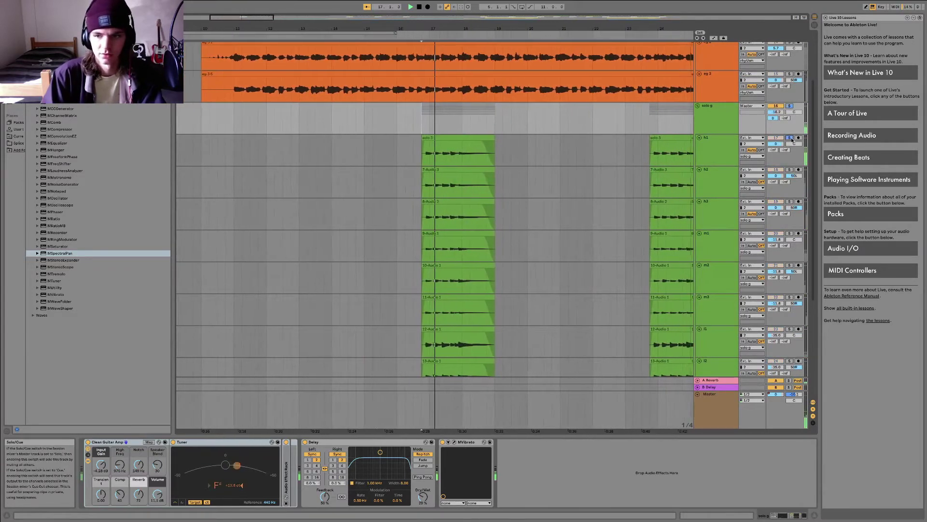
pyautogui.click(790, 170)
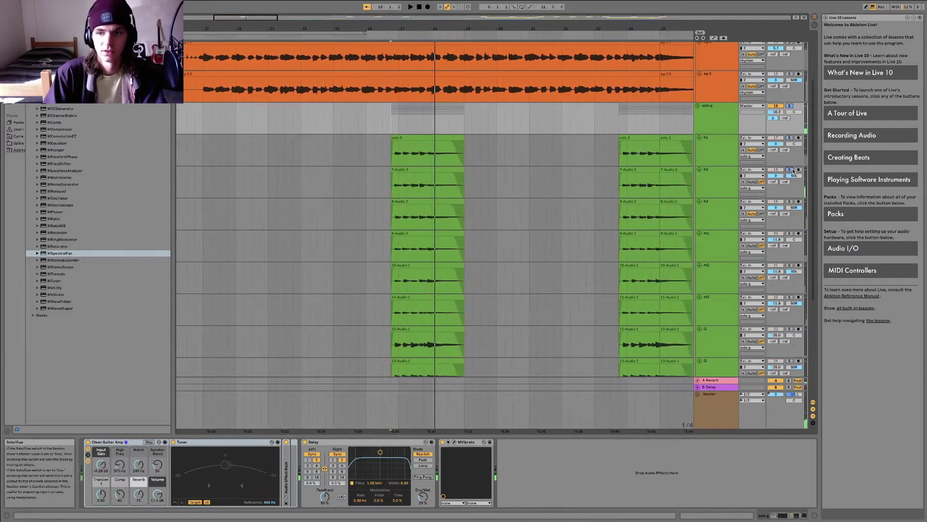
pyautogui.click(790, 202)
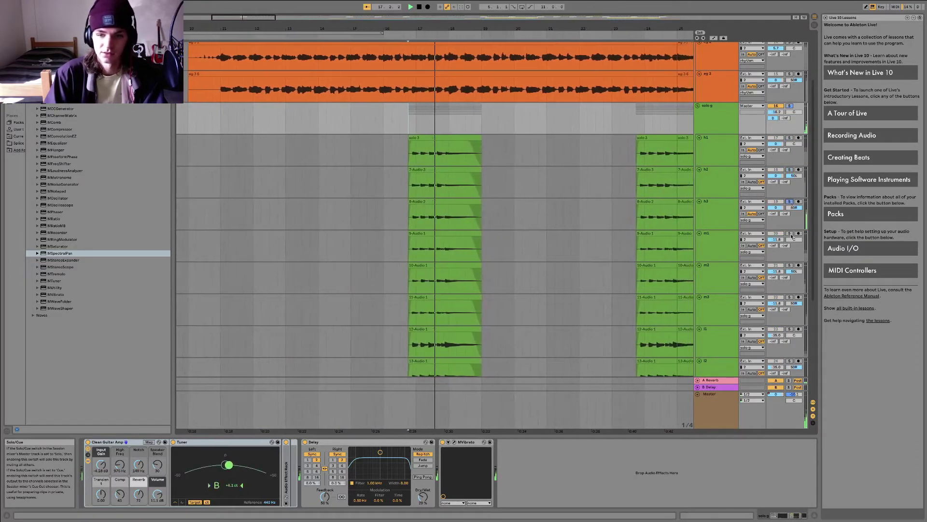
# Solo the m1, m2 and m3 tracks one after another and unsolo the last one after listening.
pyautogui.click(790, 234)
pyautogui.scroll(-4, 792, 222)
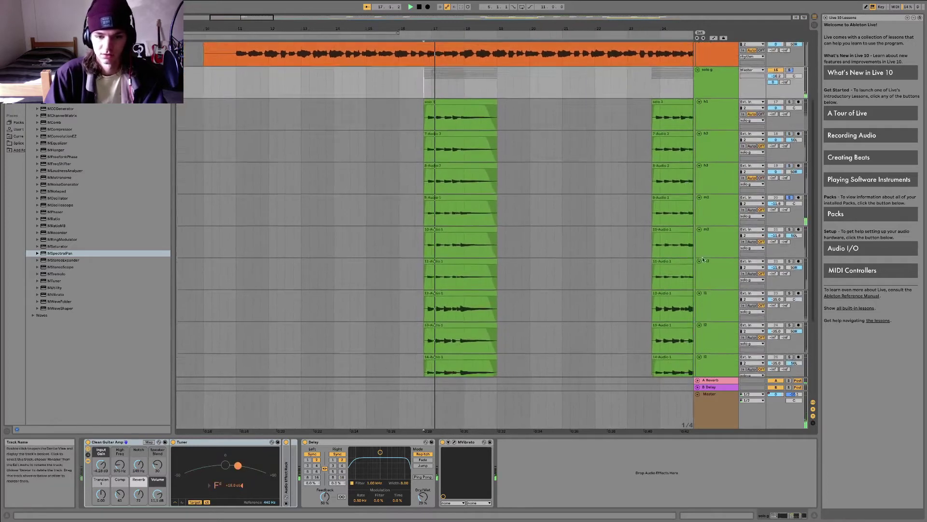
pyautogui.click(789, 173)
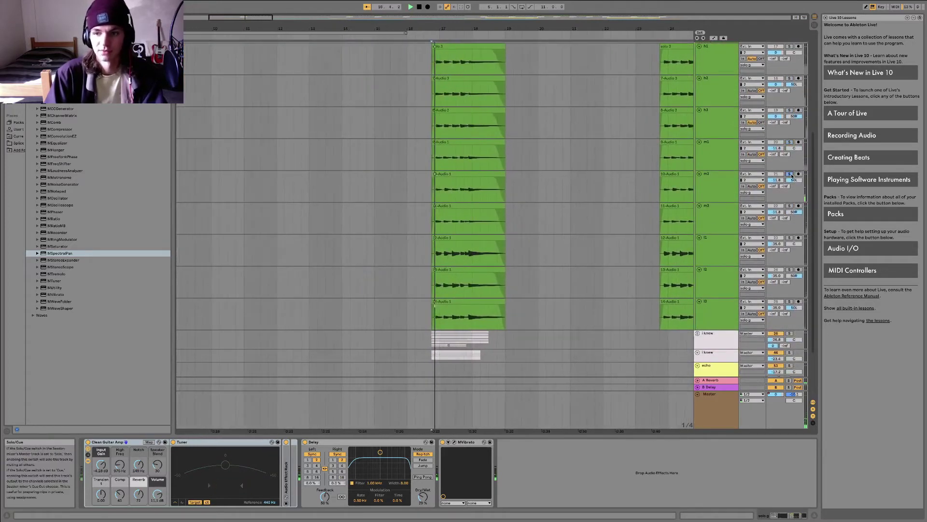
pyautogui.click(789, 206)
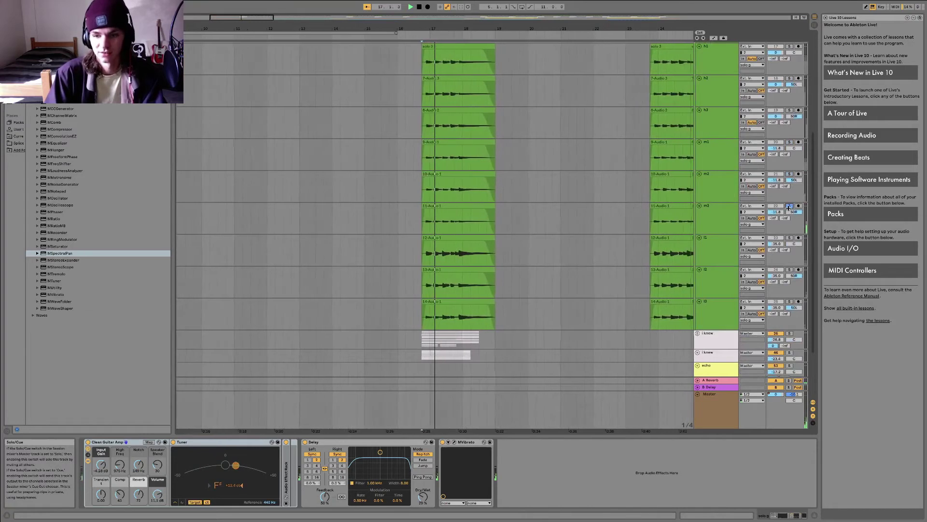
pyautogui.click(789, 206)
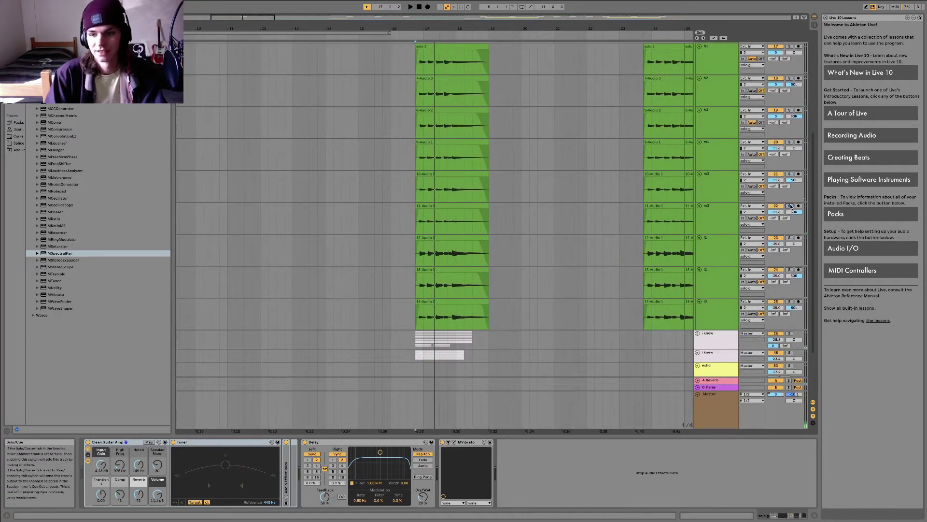
# Audition the l1 to l3 tracks in solo and turn off the last solo.
pyautogui.click(789, 240)
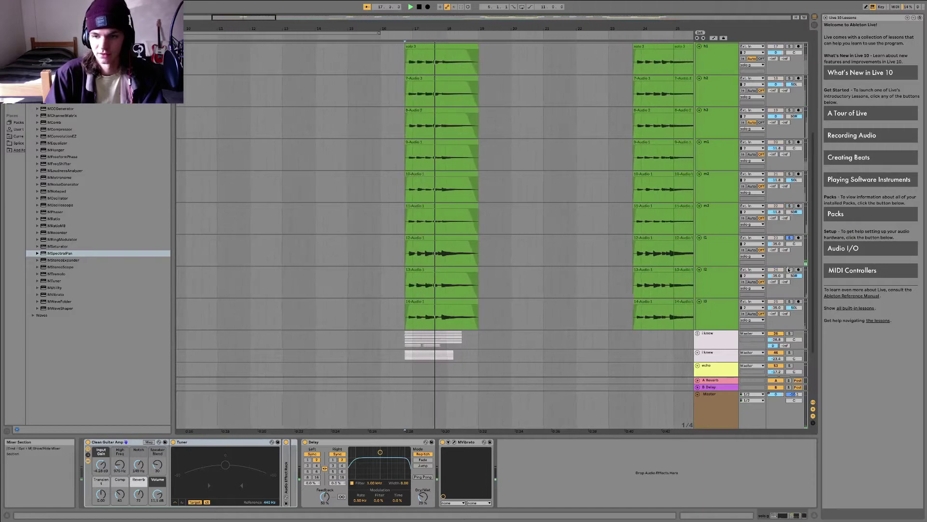
pyautogui.click(790, 301)
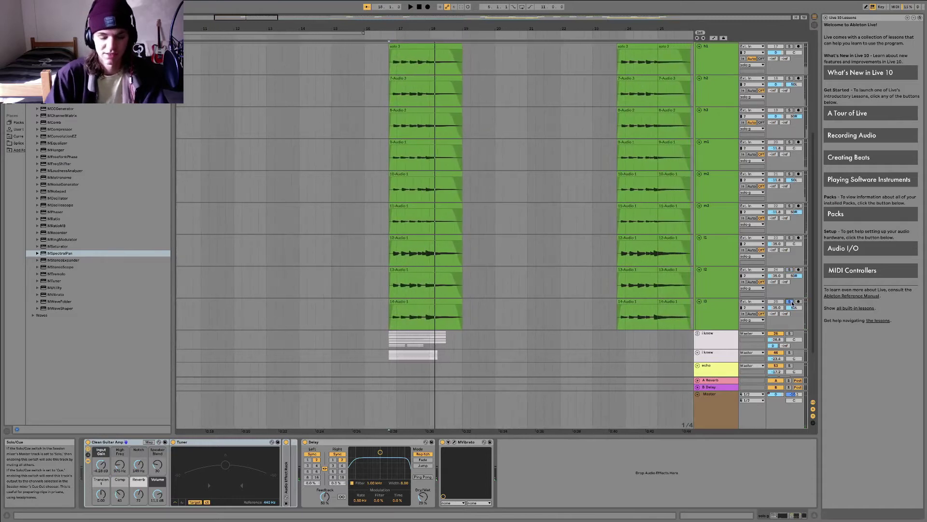
pyautogui.click(791, 302)
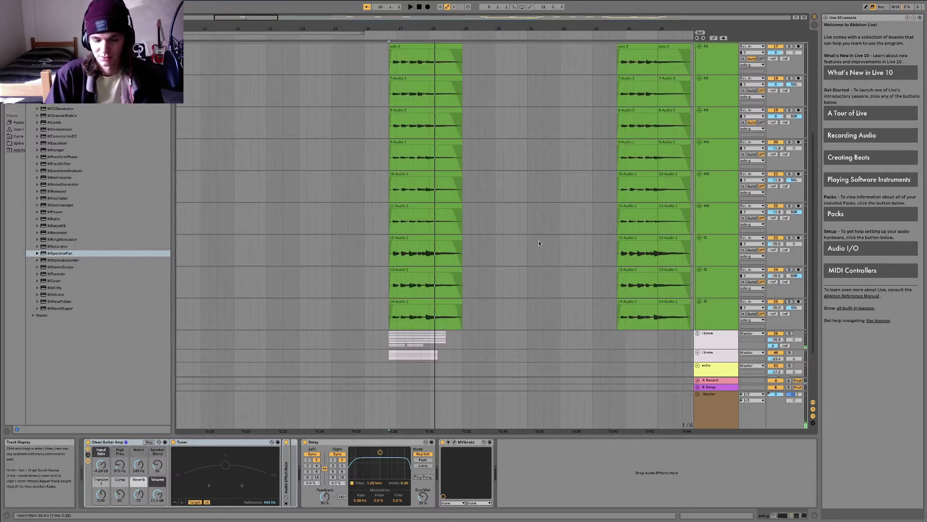
# Replay the whole solo g group in solo and check the group and its h1, h2, h3 and m1 tracks for effects.
pyautogui.scroll(5, 530, 247)
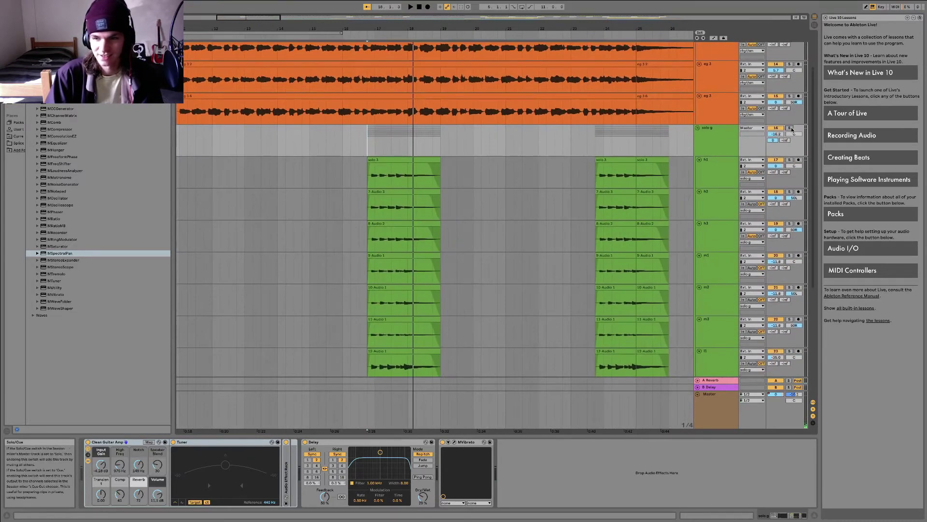
pyautogui.press('space')
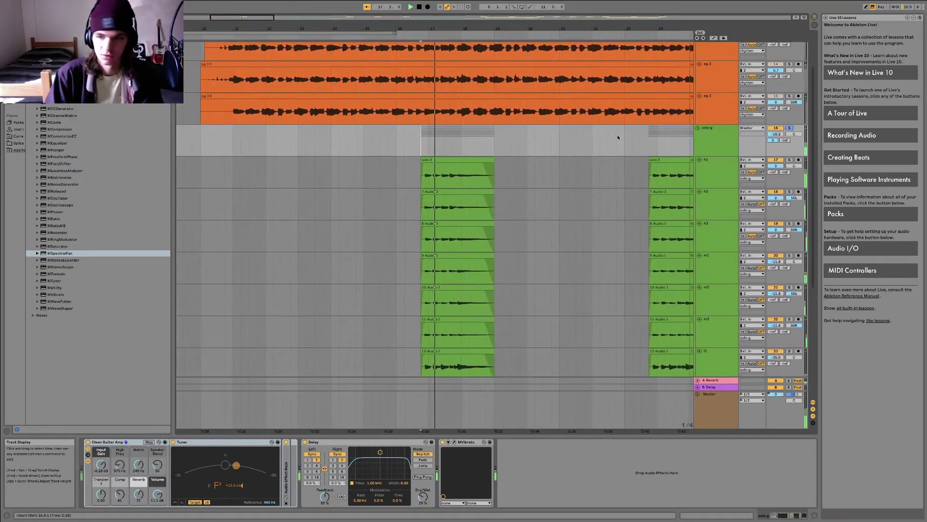
pyautogui.click(722, 150)
pyautogui.click(719, 167)
pyautogui.click(719, 203)
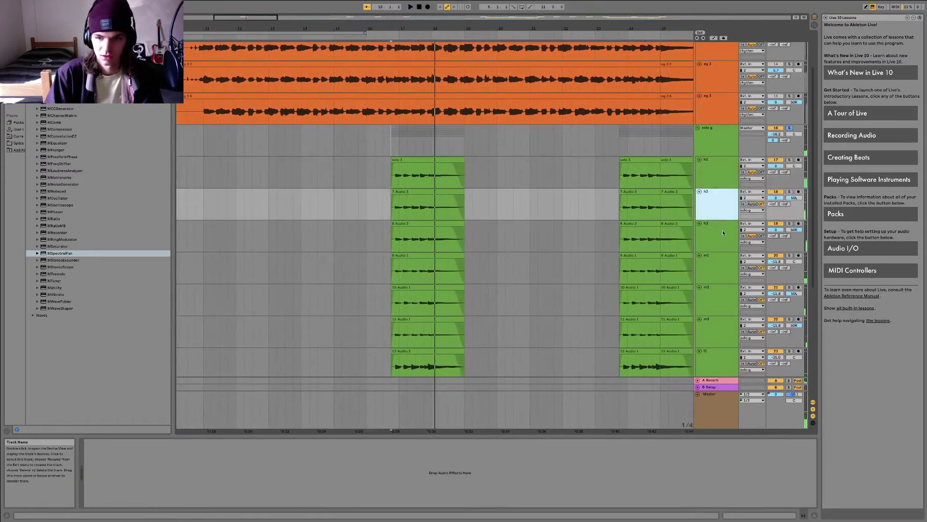
pyautogui.click(722, 236)
pyautogui.click(724, 276)
pyautogui.click(709, 144)
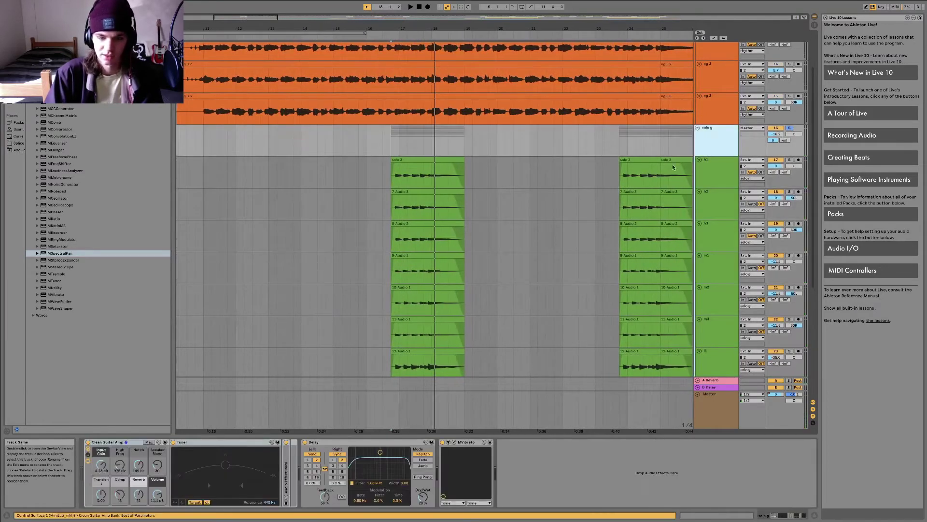
# Step through the solo g group's effects from the Tuner to the Delay.
pyautogui.click(199, 443)
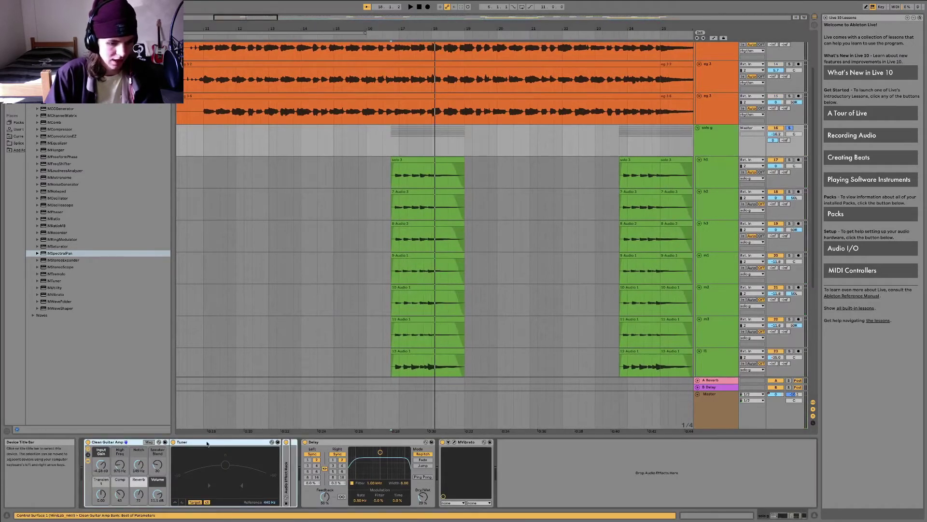
pyautogui.press('Right')
pyautogui.press('Right')
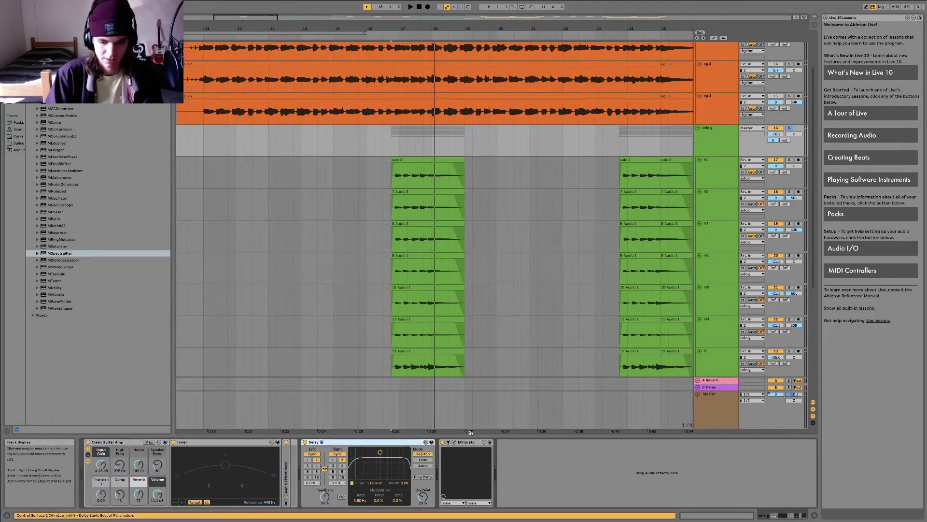
# Play the guitar solo from the start of the first h1 clip and bring the solo g group's effects back into view.
pyautogui.click(393, 161)
pyautogui.press('space')
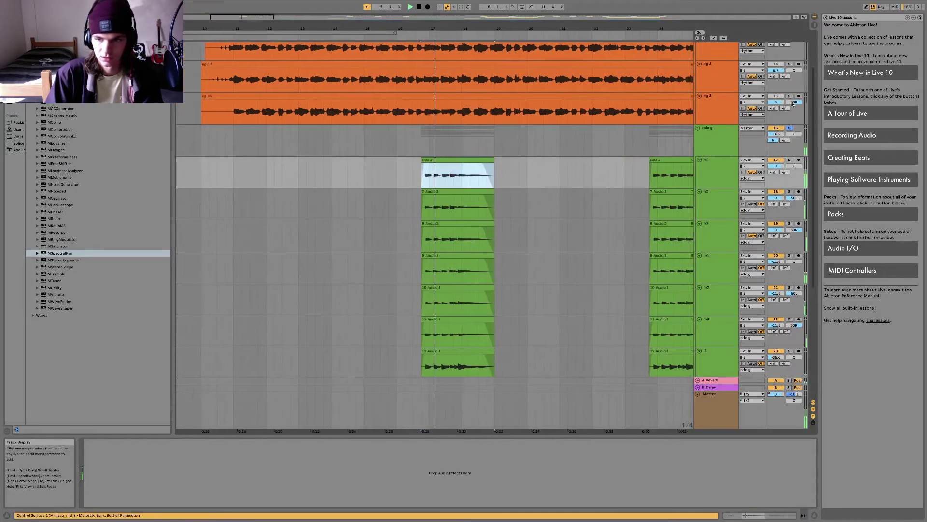
pyautogui.click(724, 149)
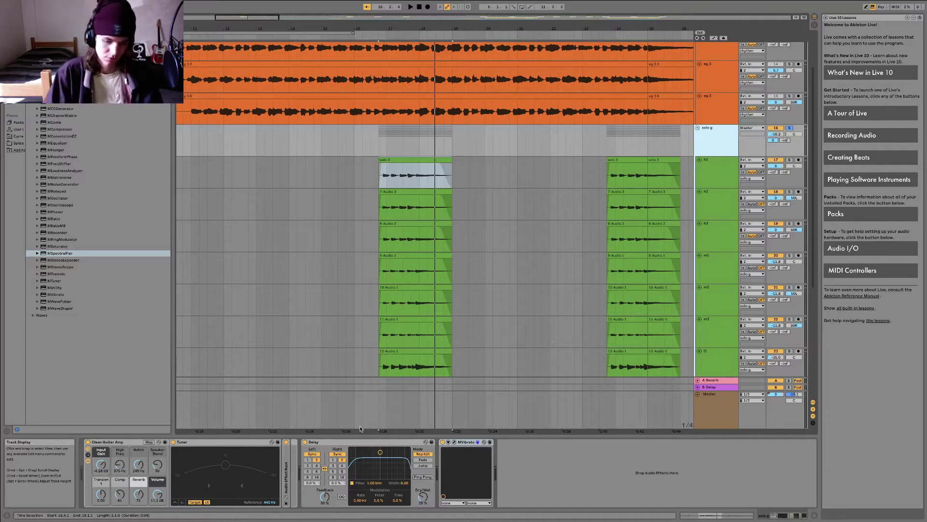
# Solo the rhythm group alongside the solo g group and play both together from about bar 15.
pyautogui.click(419, 185)
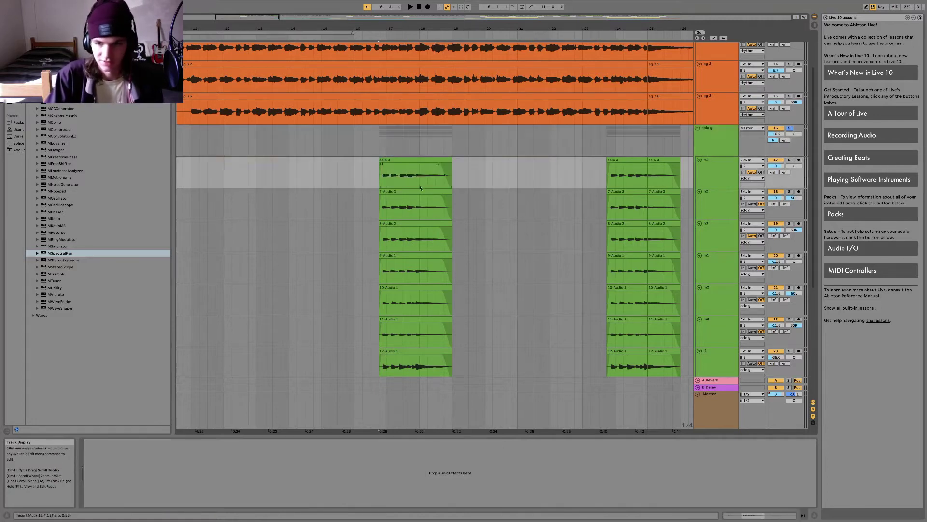
pyautogui.click(789, 128)
pyautogui.scroll(2, 792, 131)
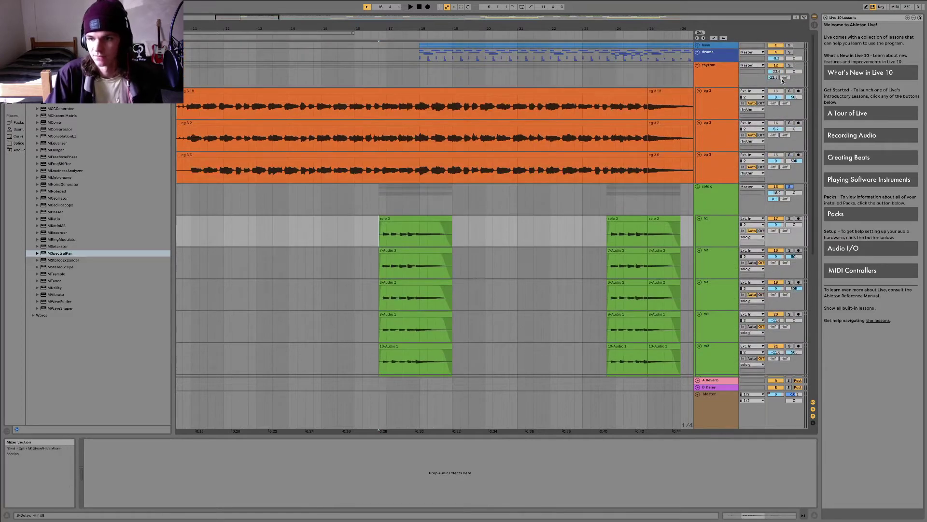
pyautogui.click(790, 66)
pyautogui.click(320, 79)
pyautogui.hscroll(-3, 320, 80)
pyautogui.press('space')
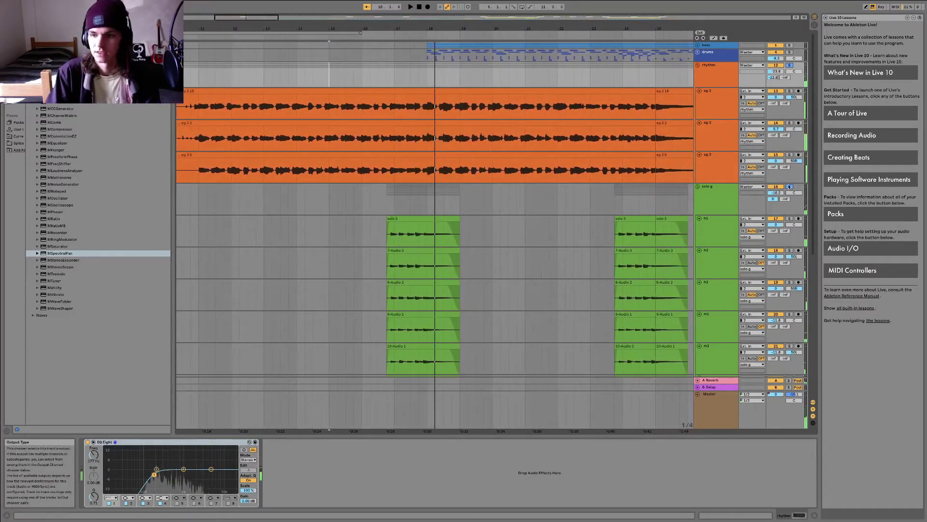
pyautogui.scroll(-10, 700, 268)
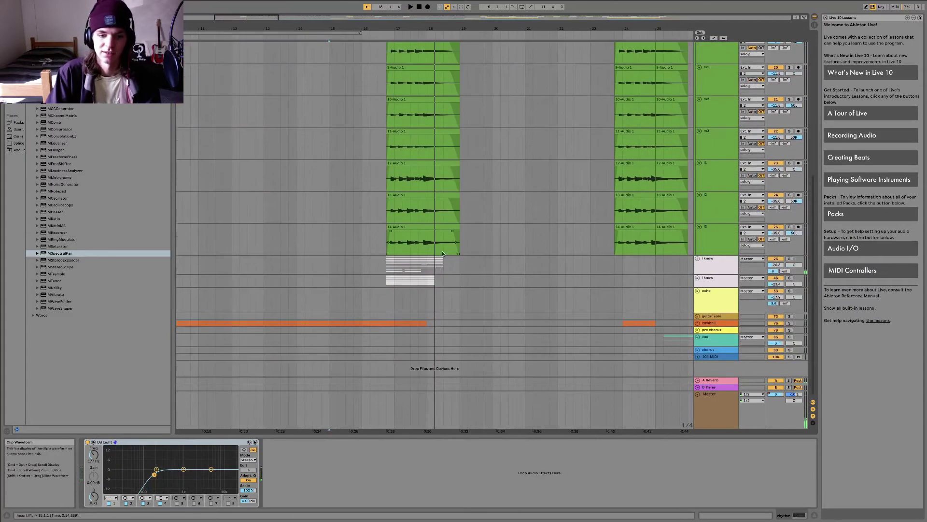
# Compare the effects of the two i knew groups and set the start point at the beginning of the first group's clips.
pyautogui.click(700, 268)
pyautogui.press('Down')
pyautogui.press('Up')
pyautogui.press('Down')
pyautogui.press('Up')
pyautogui.press('Down')
pyautogui.press('Up')
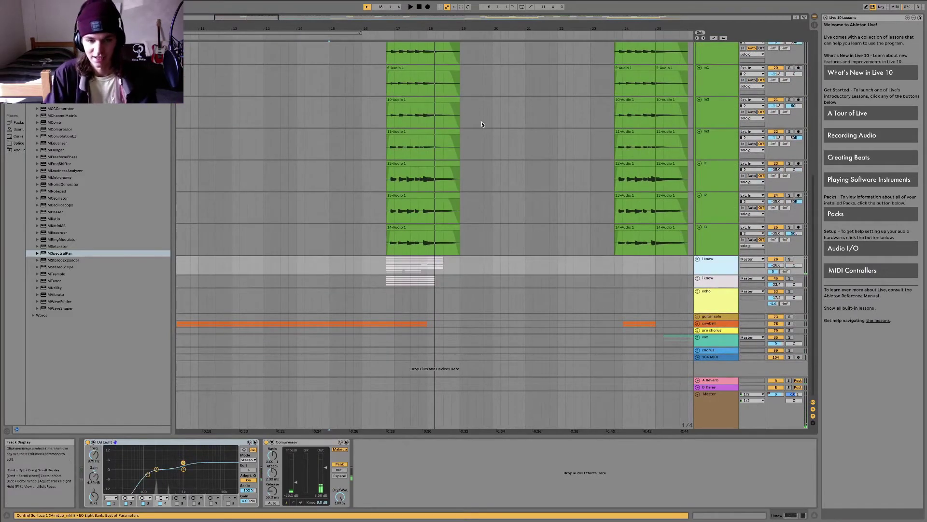
pyautogui.moveTo(387, 30); pyautogui.dragTo(451, 271)
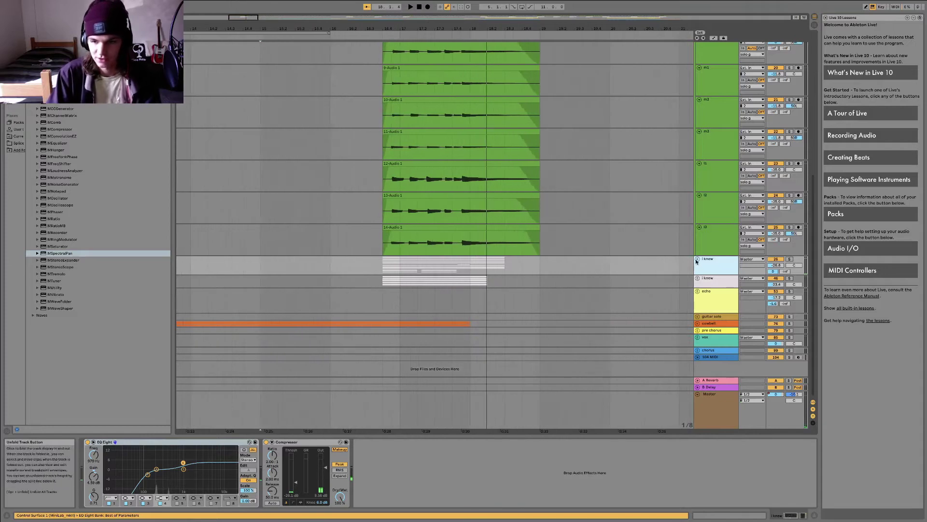
pyautogui.click(385, 268)
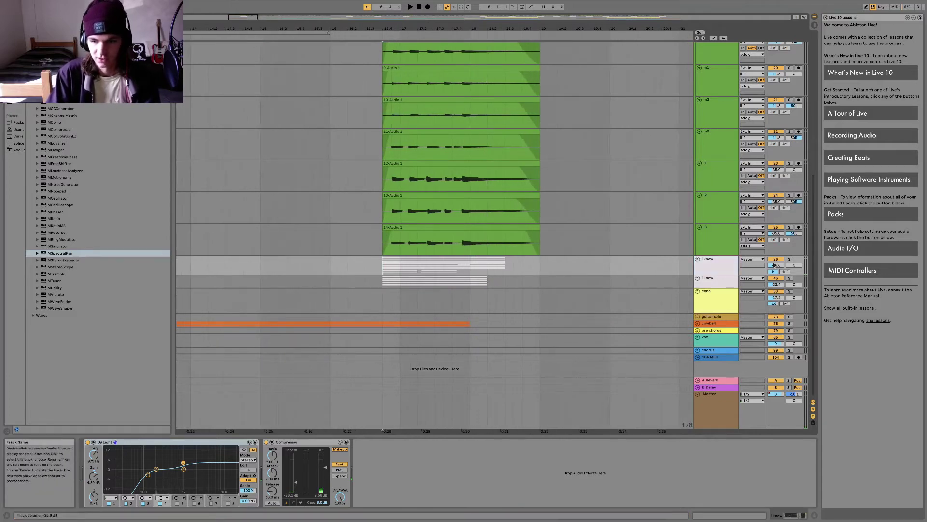
# Solo the first i knew group, unfold both i knew groups and compare their EQ Eight and Compressor settings.
pyautogui.click(703, 280)
pyautogui.click(697, 278)
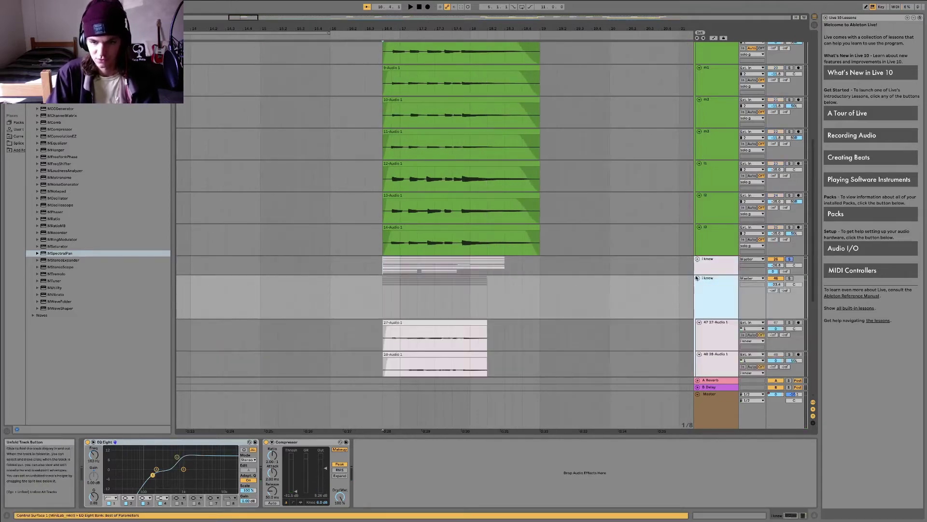
pyautogui.click(710, 269)
pyautogui.click(711, 285)
pyautogui.click(714, 270)
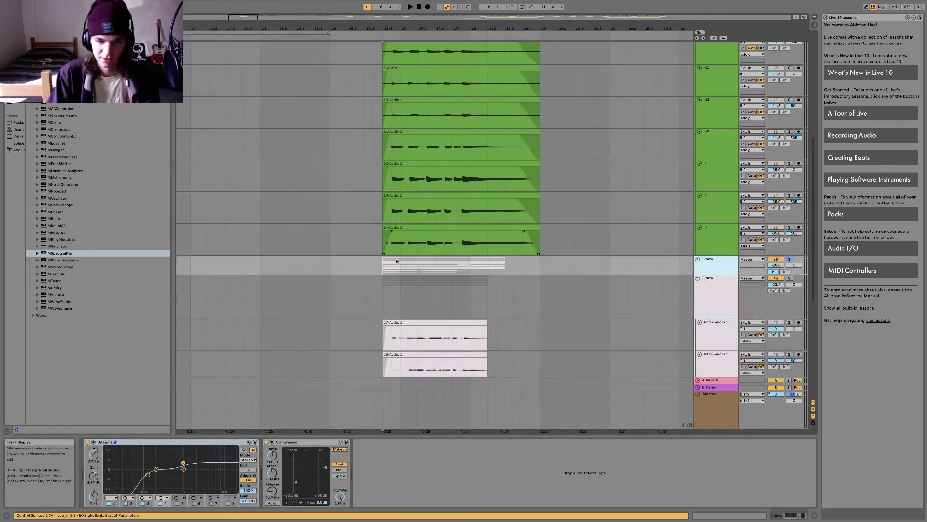
pyautogui.click(708, 270)
pyautogui.click(697, 259)
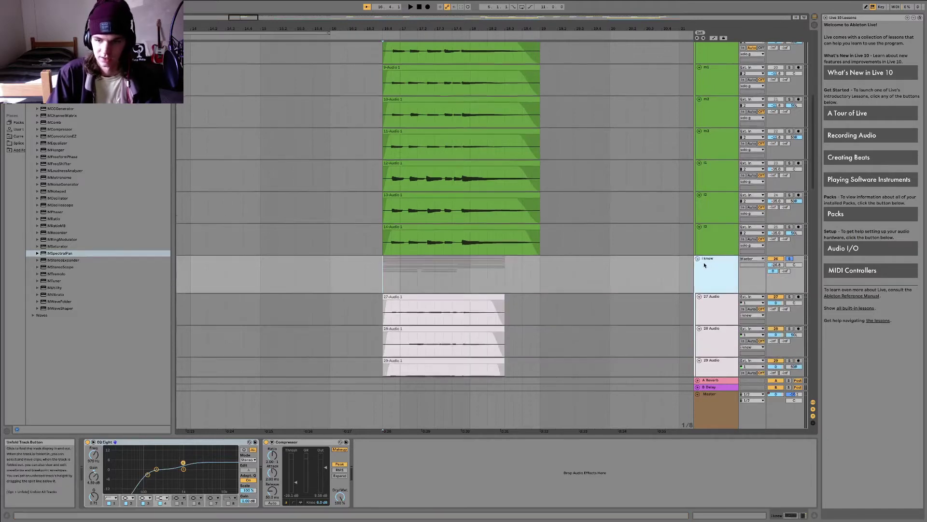
# Step through the first i knew group's tracks from 27 Audio to 34 Audio to check them for effects.
pyautogui.scroll(-4, 714, 231)
pyautogui.click(719, 205)
pyautogui.click(719, 237)
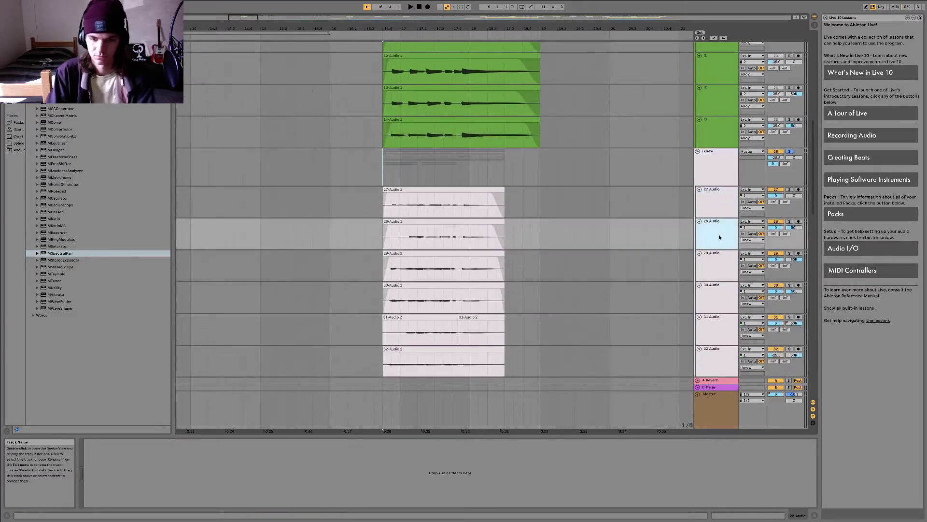
pyautogui.press('Down')
pyautogui.press('Down')
pyautogui.press('Down')
pyautogui.press('Down')
pyautogui.press('Down')
pyautogui.press('Down')
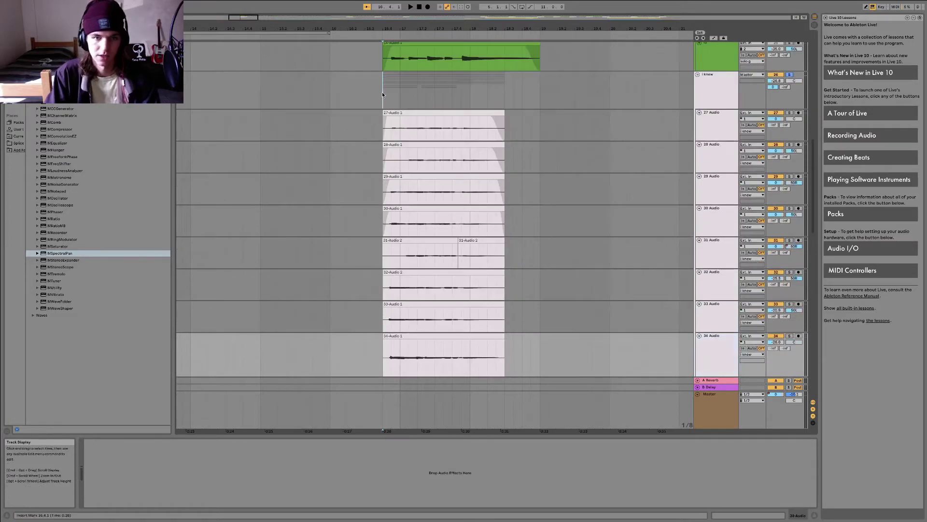
# Play the soloed first i knew group from the start of its clips while viewing its tracks.
pyautogui.click(382, 93)
pyautogui.press('space')
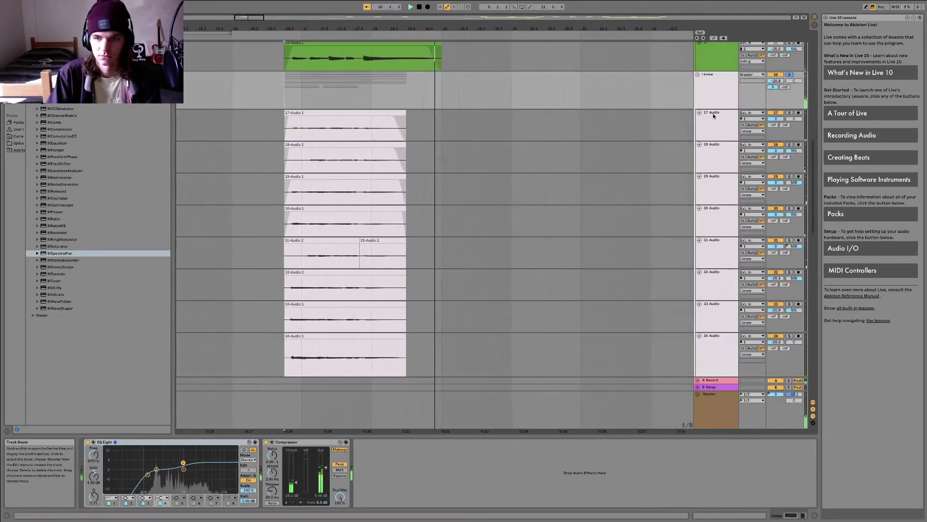
pyautogui.scroll(-3, 720, 193)
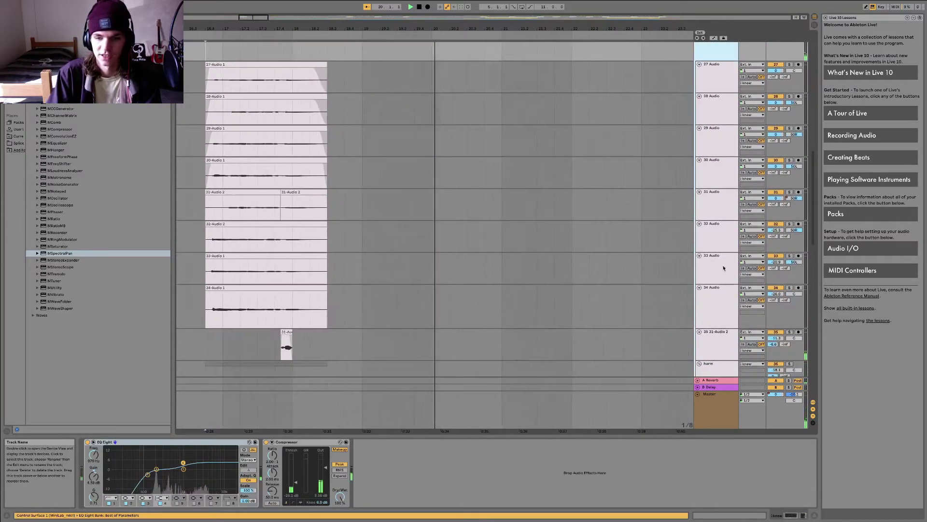
# Check the Delay on the 35 31-Audio 2 track and play its short clip in solo.
pyautogui.click(719, 351)
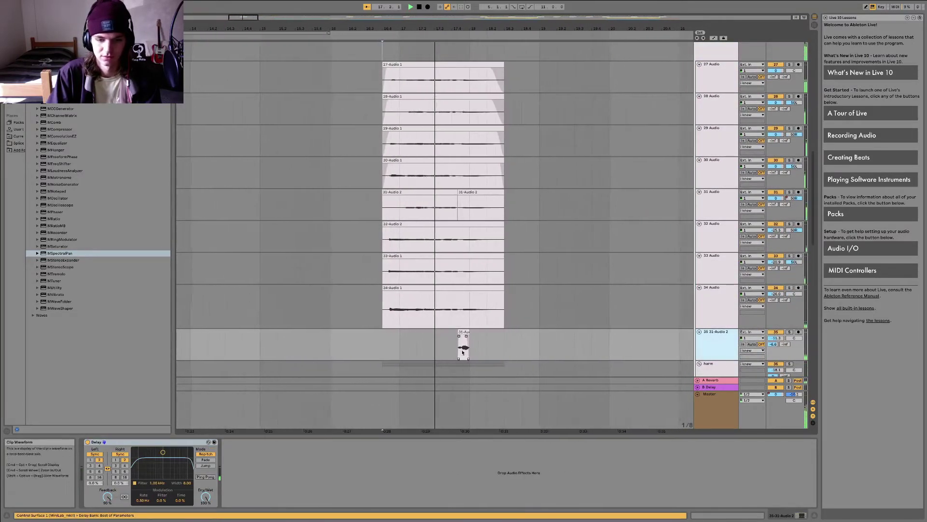
pyautogui.click(789, 332)
pyautogui.click(392, 348)
pyautogui.click(722, 343)
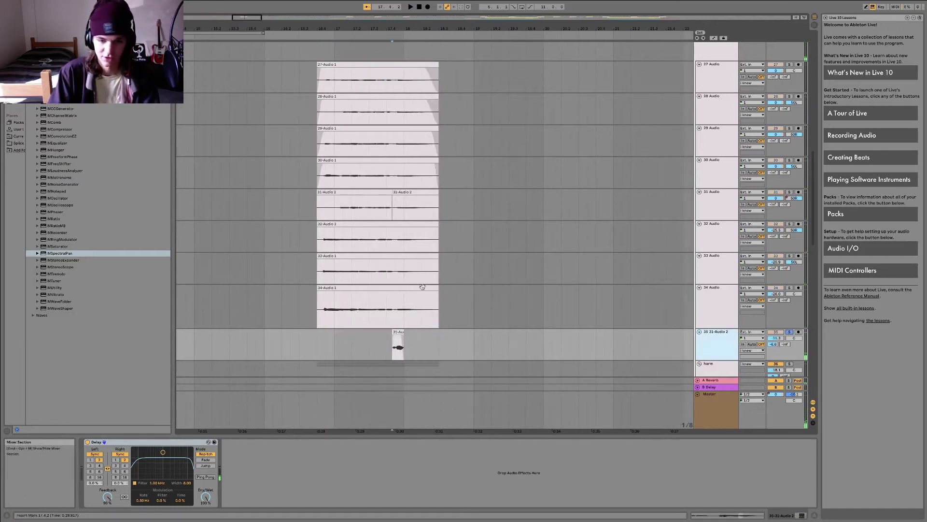
pyautogui.press('space')
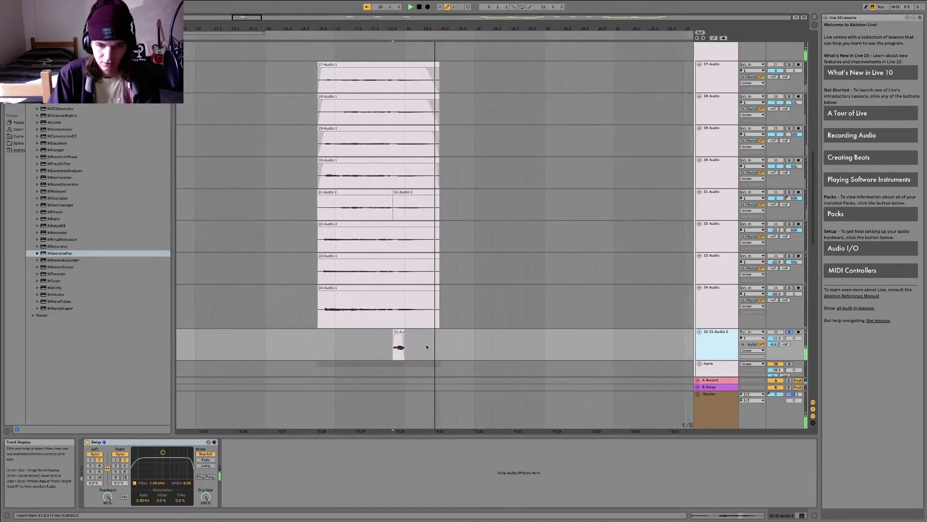
pyautogui.click(790, 332)
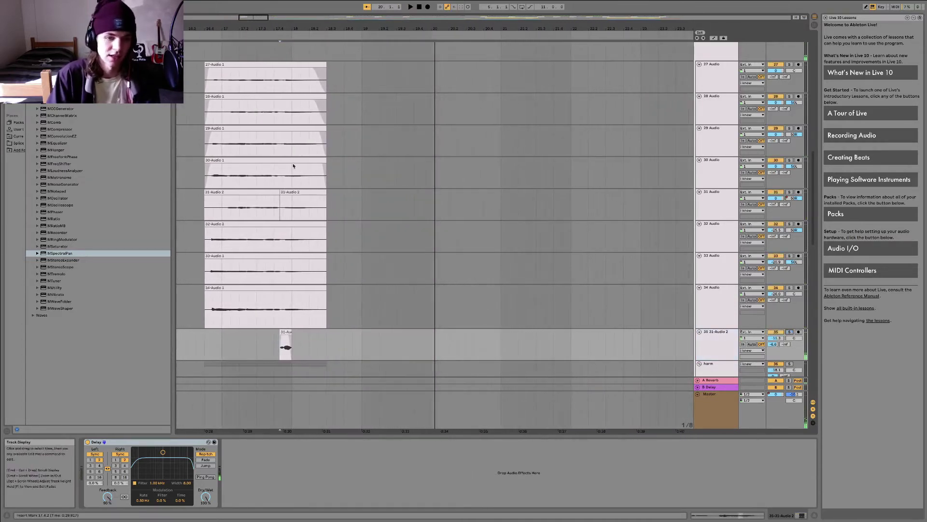
# Solo the subgroup below the 41 Audio track and play it from the start of its clips.
pyautogui.moveTo(192, 26); pyautogui.dragTo(308, 27)
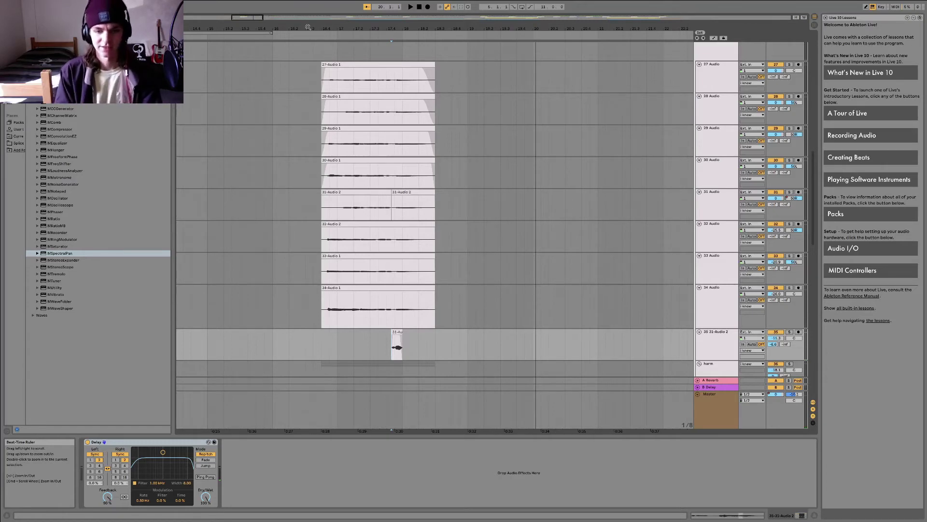
pyautogui.scroll(-10, 332, 99)
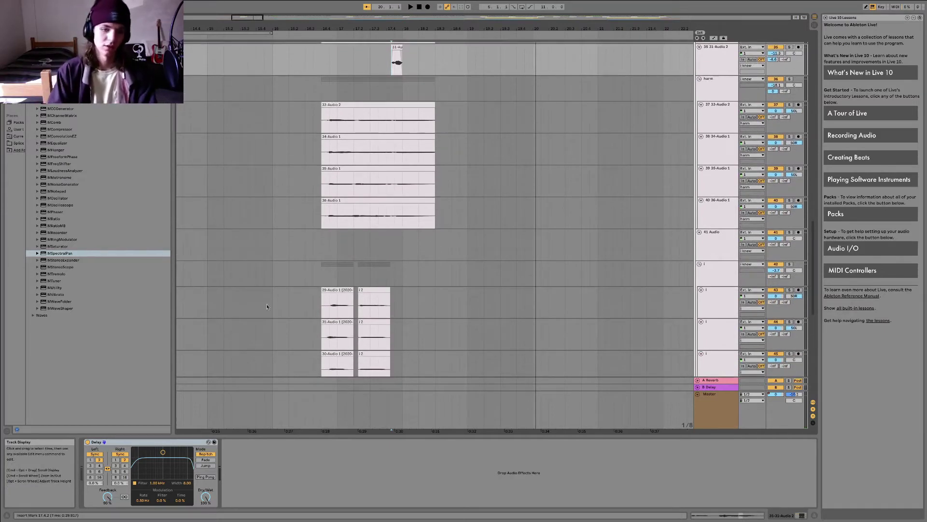
pyautogui.click(317, 272)
pyautogui.click(790, 263)
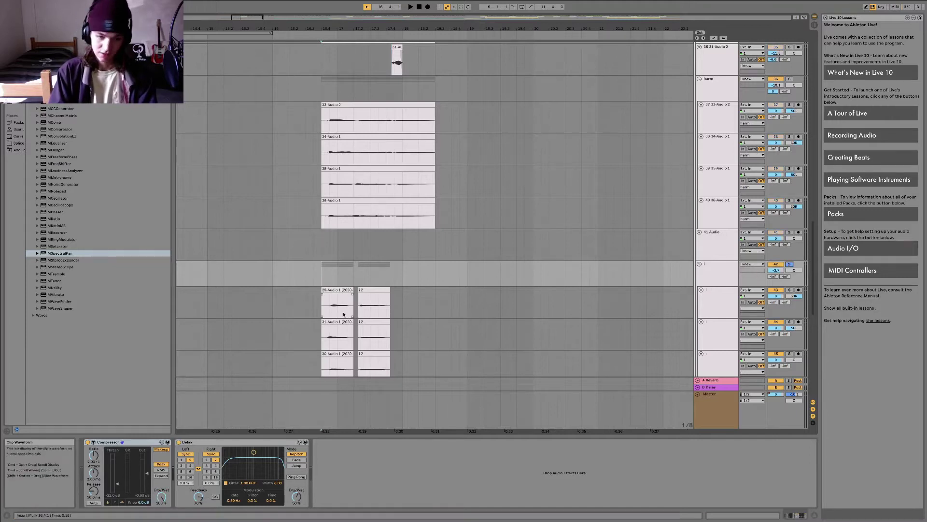
pyautogui.press('space')
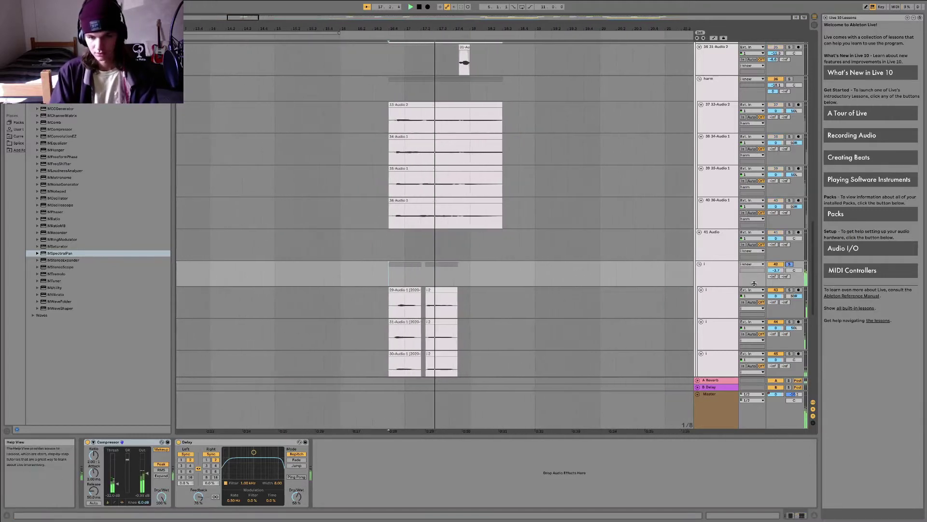
# Solo the second i knew group and play it from the start of its clips.
pyautogui.scroll(-5, 520, 311)
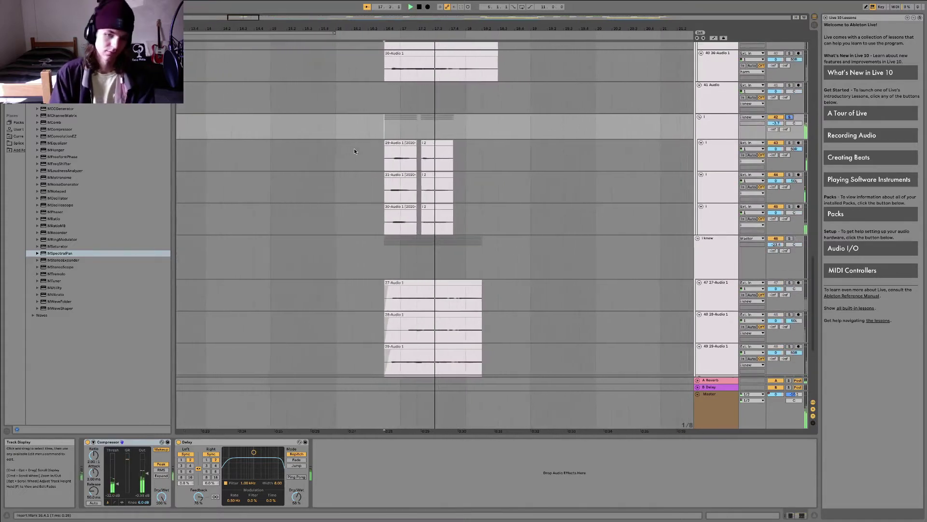
pyautogui.scroll(-3, 460, 254)
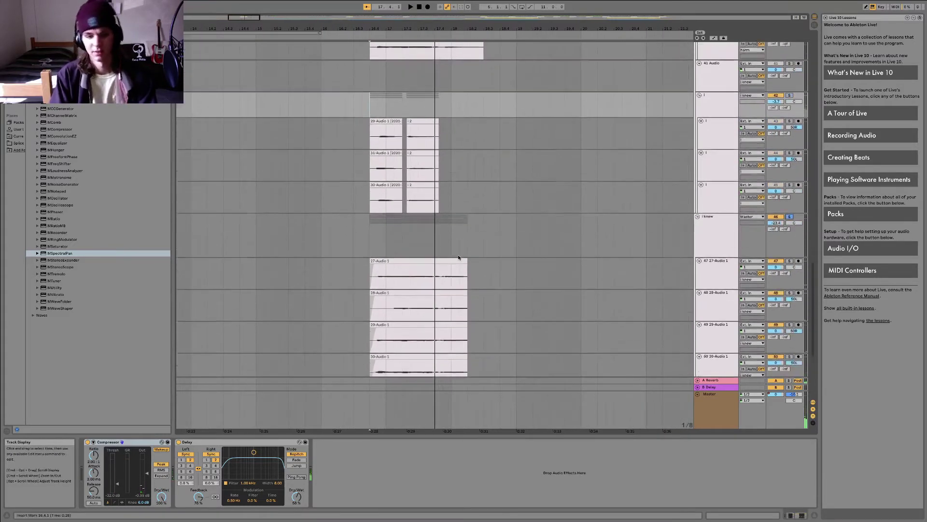
pyautogui.click(348, 218)
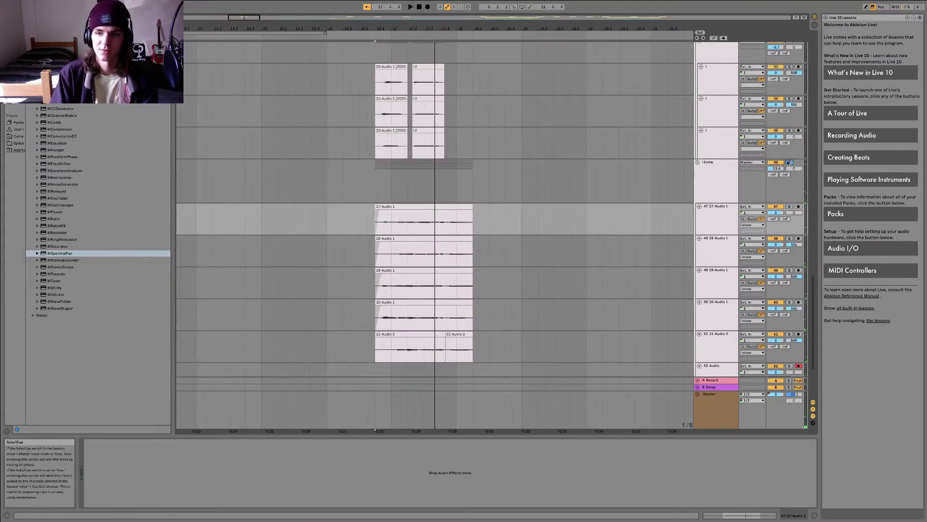
# Fold the first i knew group and solo the second one again with its EQ Eight and Compressor in view.
pyautogui.scroll(10, 676, 187)
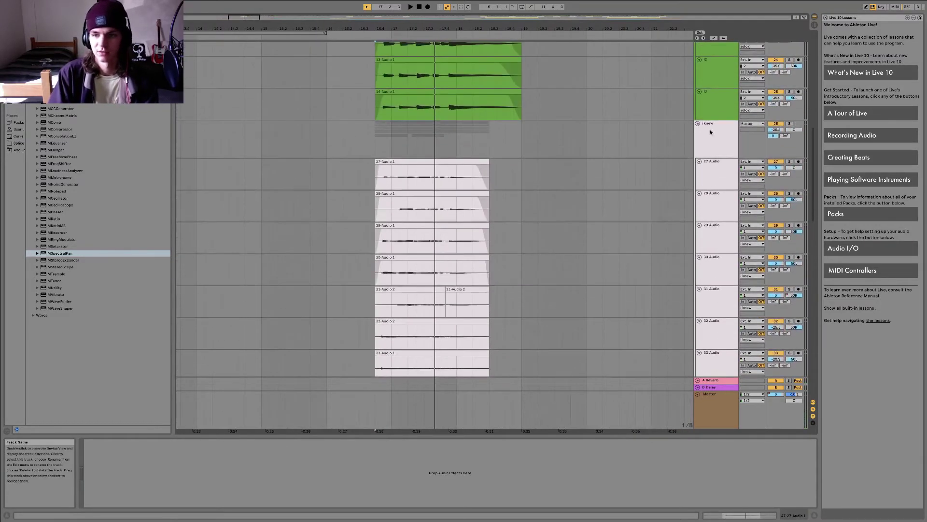
pyautogui.click(698, 123)
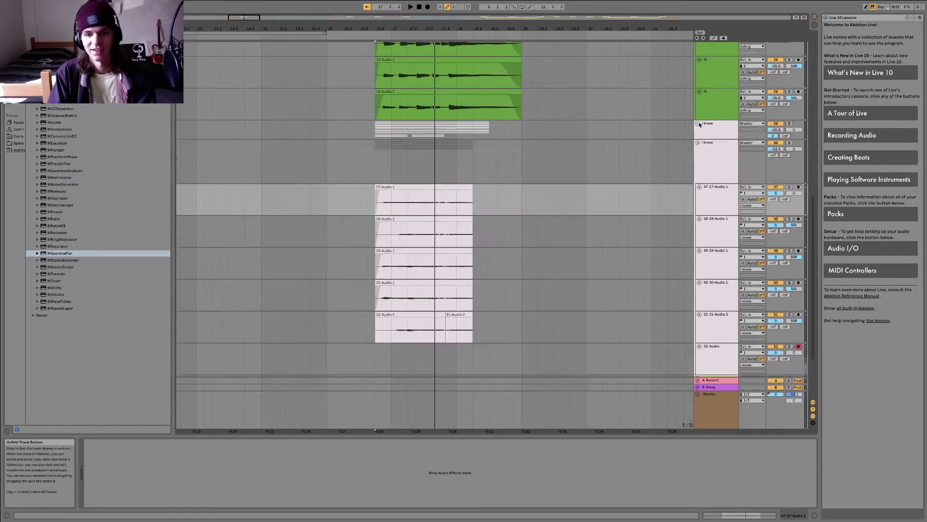
pyautogui.click(380, 172)
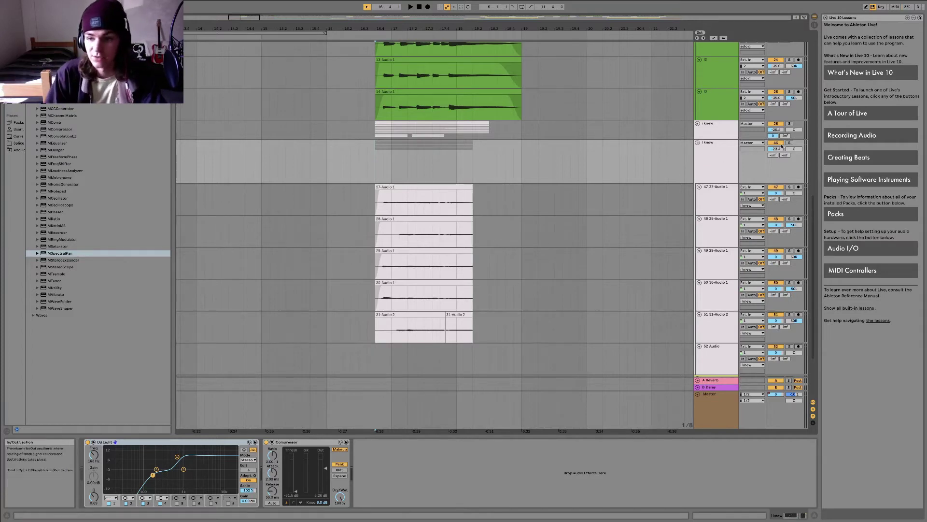
pyautogui.click(689, 170)
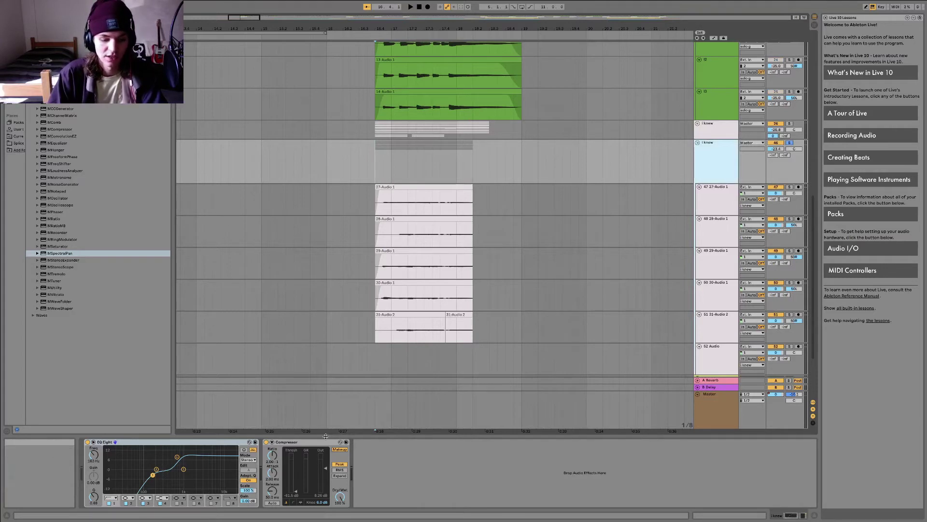
pyautogui.click(449, 196)
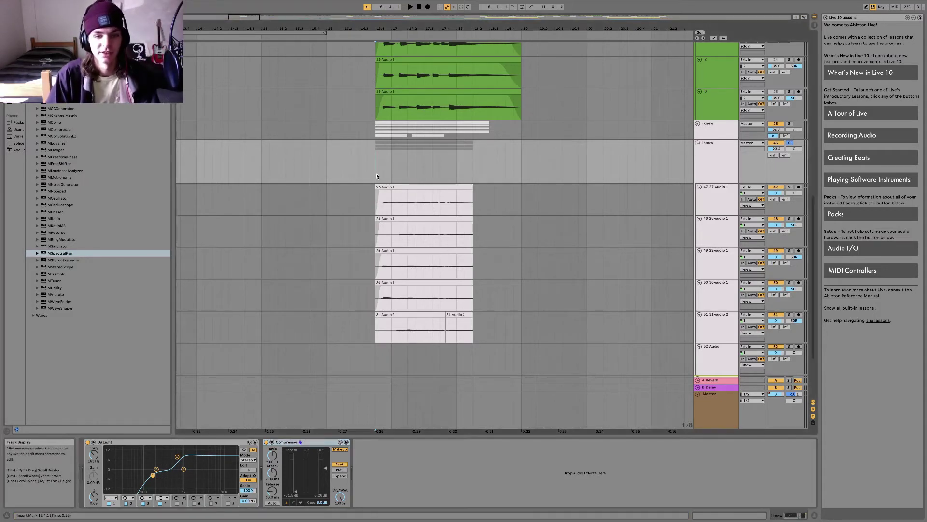
# Replay the second i knew group in solo and isolate its 49 29-Audio 1 track.
pyautogui.press('space')
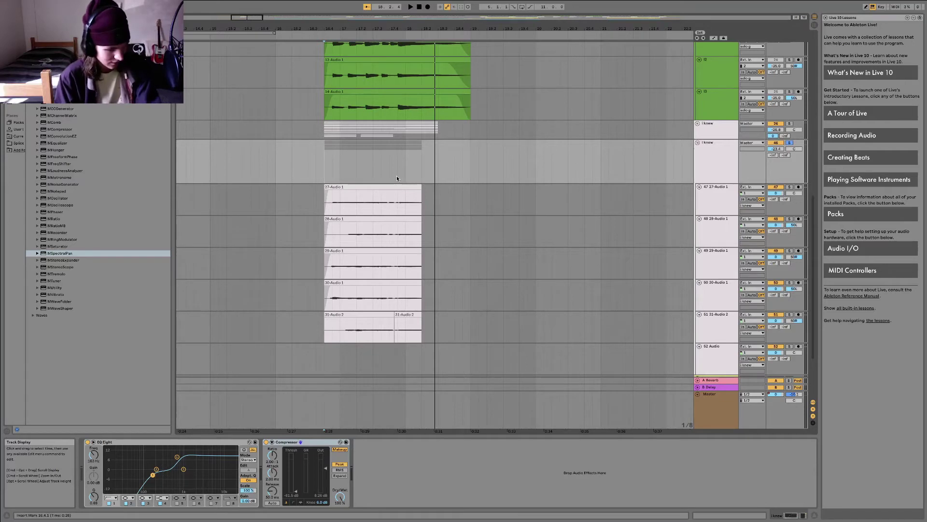
pyautogui.press('space')
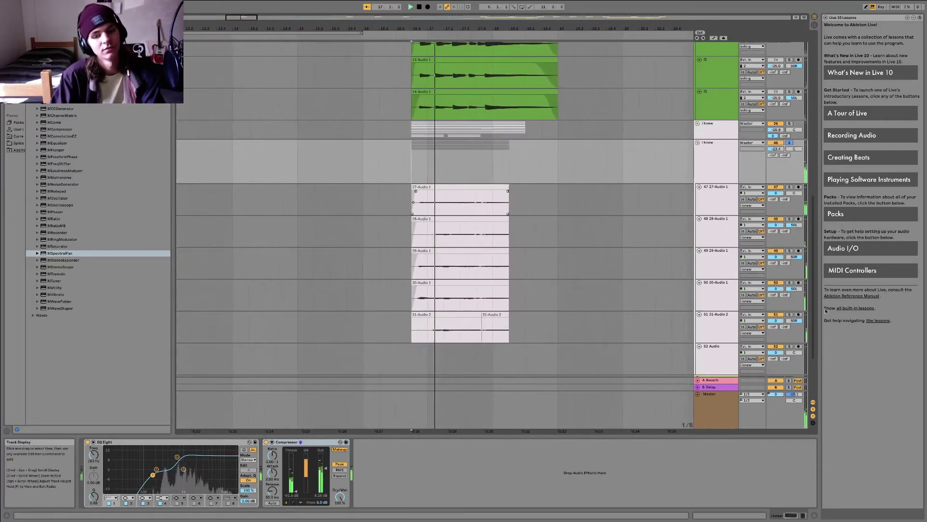
pyautogui.click(789, 250)
pyautogui.press('space')
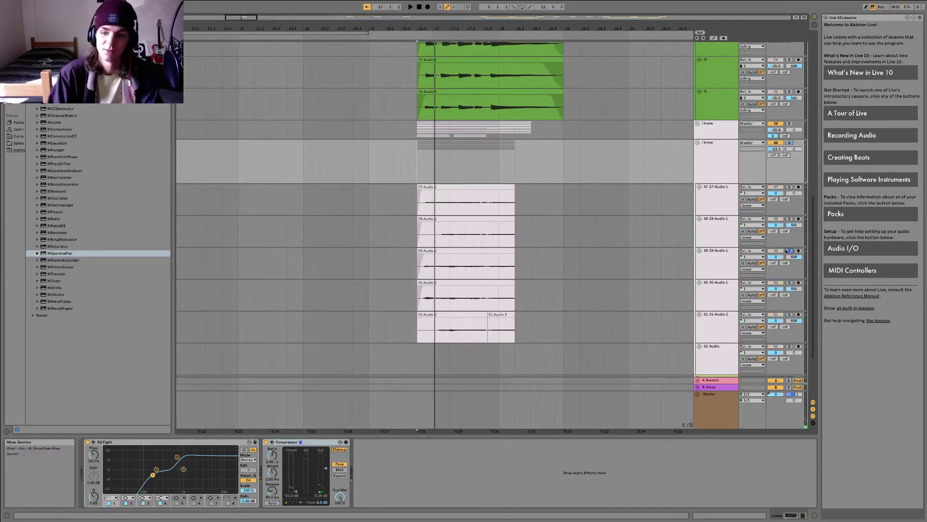
# Solo both i knew groups and play them together from the start of their clips.
pyautogui.click(790, 124)
pyautogui.click(790, 143)
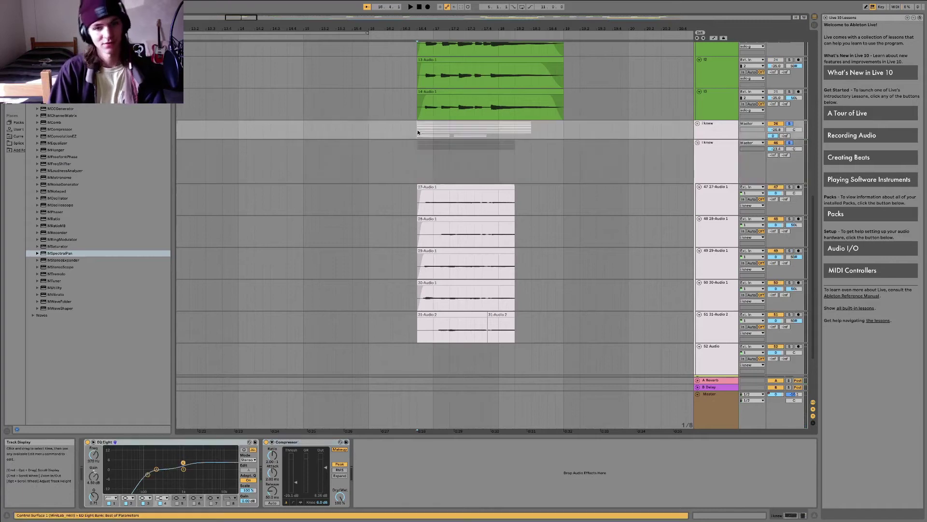
pyautogui.click(419, 130)
pyautogui.press('space')
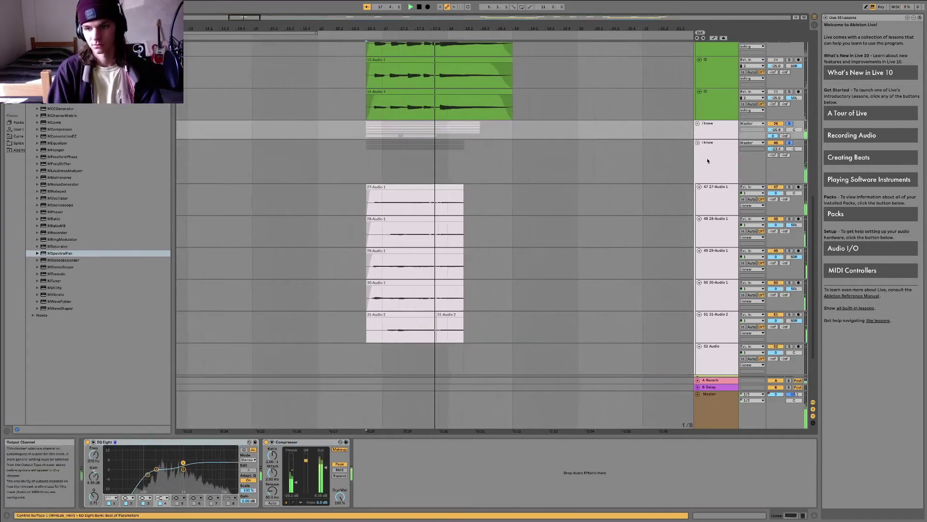
# Solo the solo g group and play it from the start of the first h1 clip with its effects in view.
pyautogui.scroll(6, 705, 158)
pyautogui.scroll(4, 713, 164)
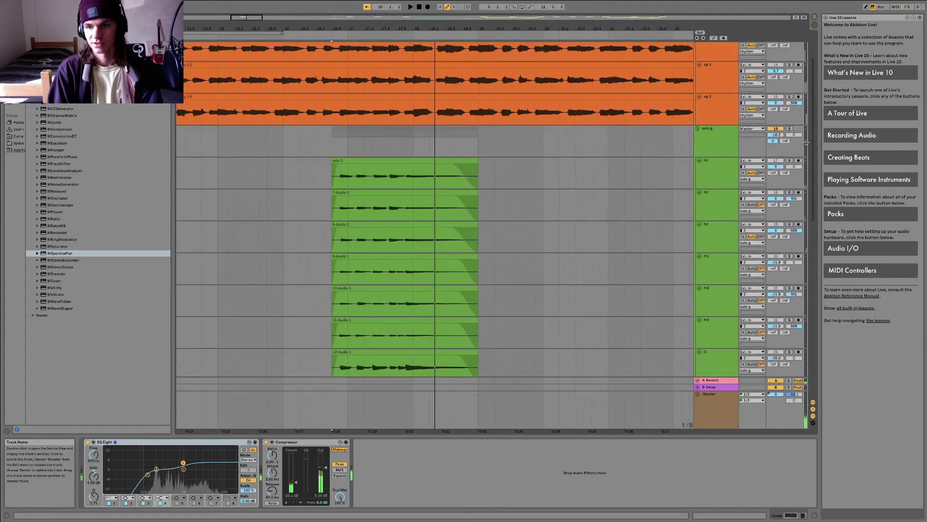
pyautogui.scroll(1, 790, 131)
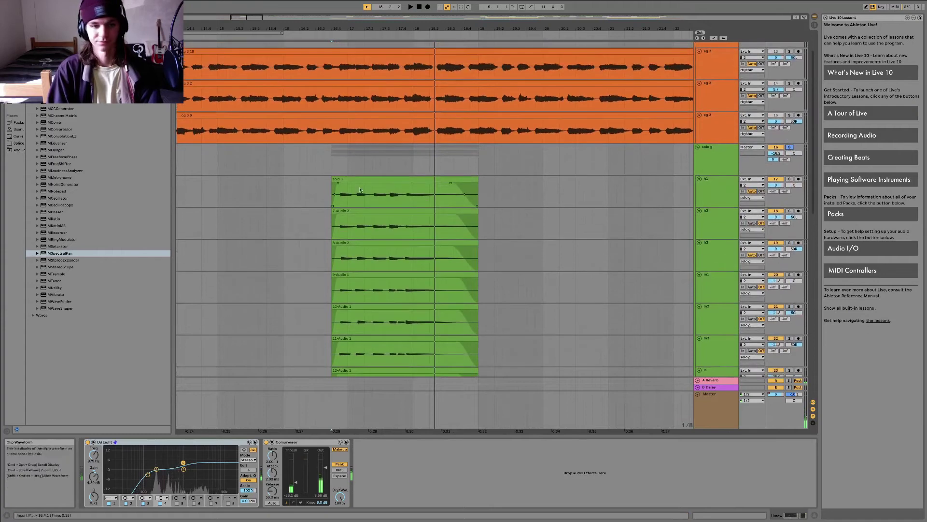
pyautogui.click(329, 166)
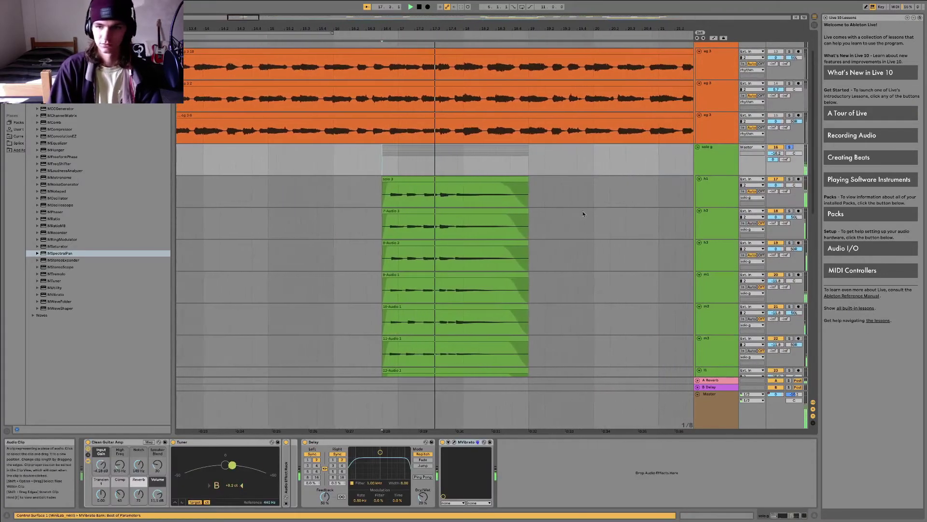
pyautogui.scroll(2, 679, 205)
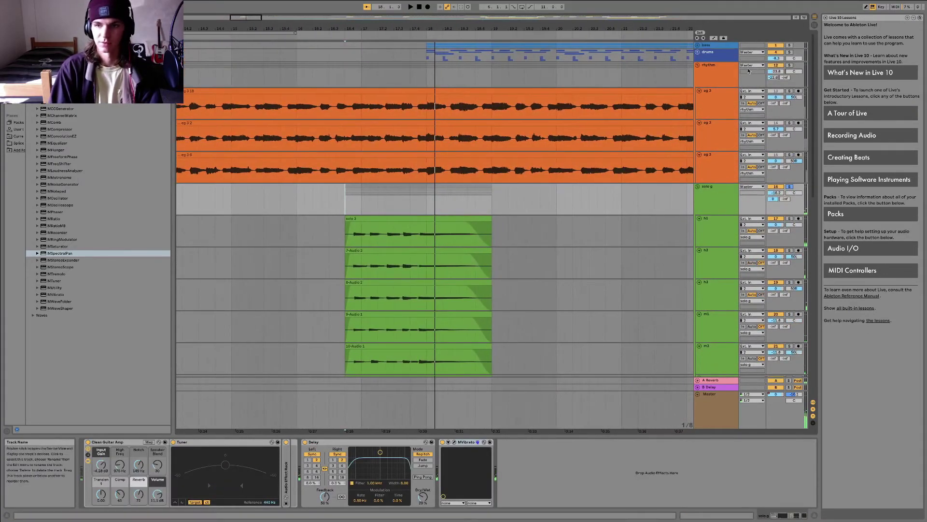
# Play the rhythm group in solo with solo g from before the solo g clips, and bring up rhythm's EQ Eight.
pyautogui.click(789, 65)
pyautogui.click(294, 54)
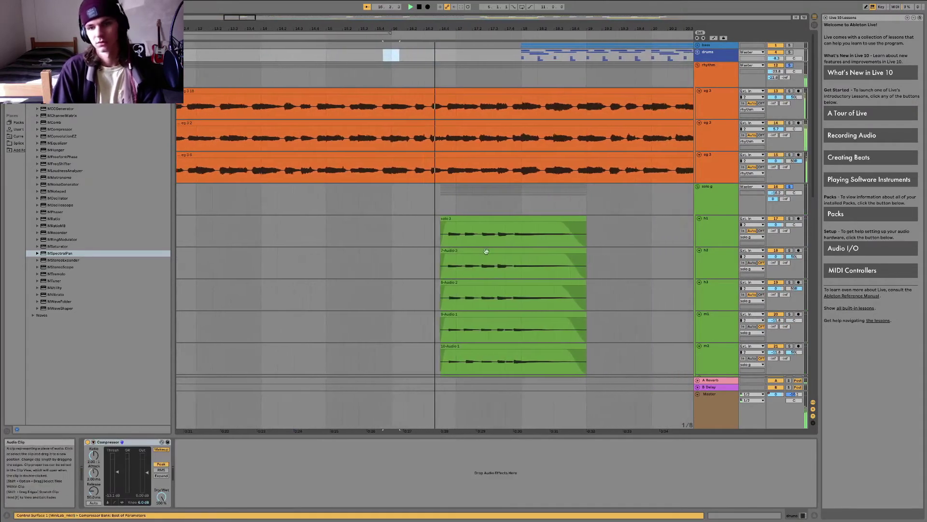
pyautogui.click(790, 67)
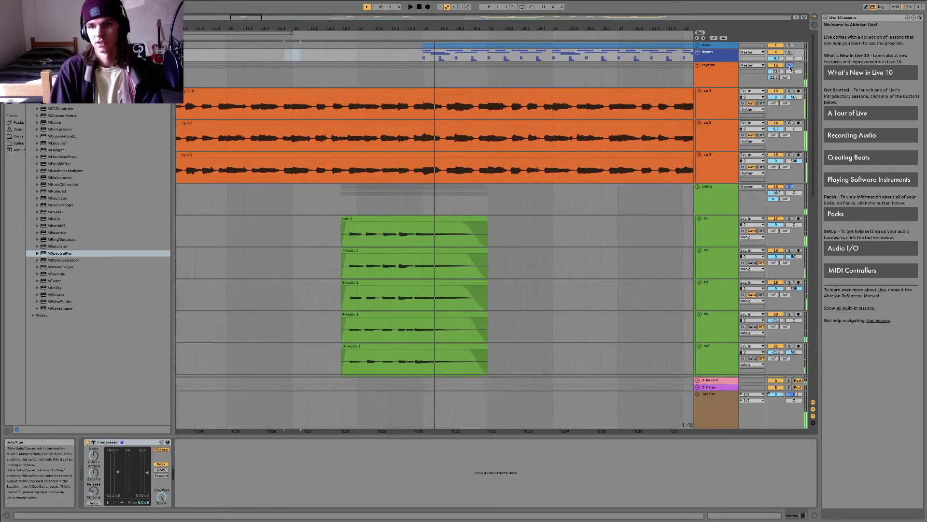
pyautogui.click(707, 76)
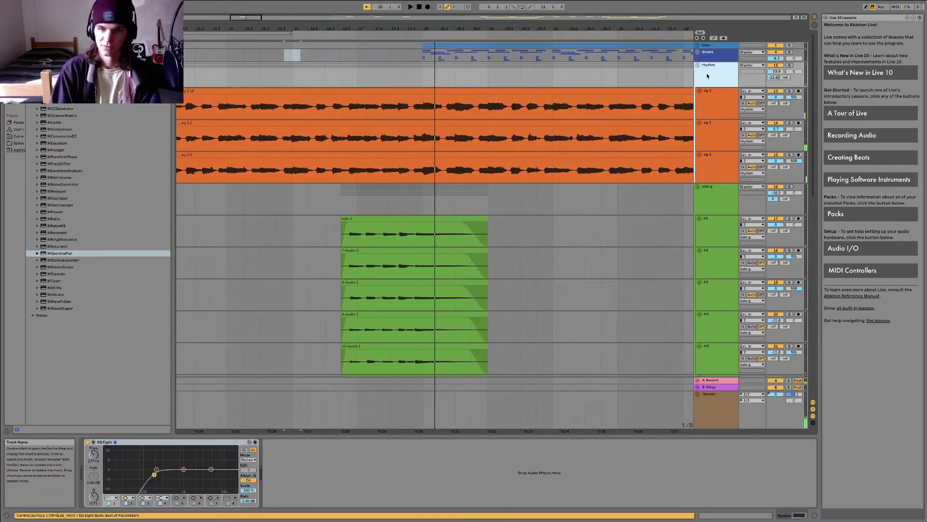
# Unfold the bass group, solo its upper bass track and play it from the start of the bass clips.
pyautogui.click(697, 45)
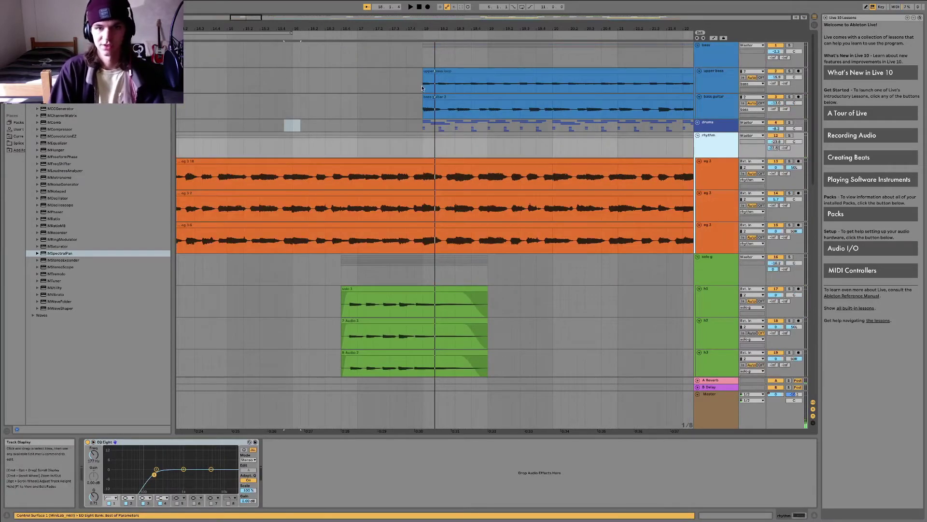
pyautogui.click(421, 88)
pyautogui.moveTo(203, 30); pyautogui.dragTo(203, 20)
pyautogui.click(790, 71)
pyautogui.press('space')
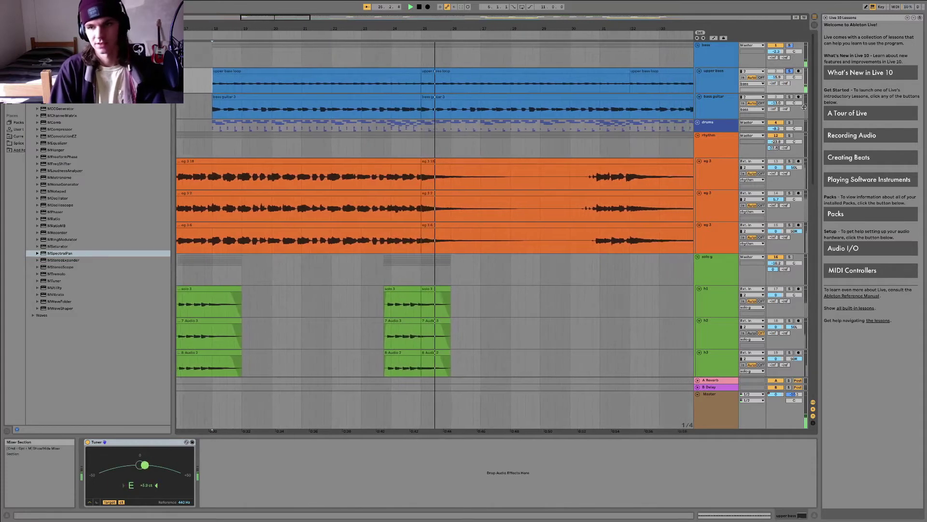
# Solo the bass guitar track with its EQ Eight and Compressor in view, and audition it alone and together with upper bass.
pyautogui.click(207, 109)
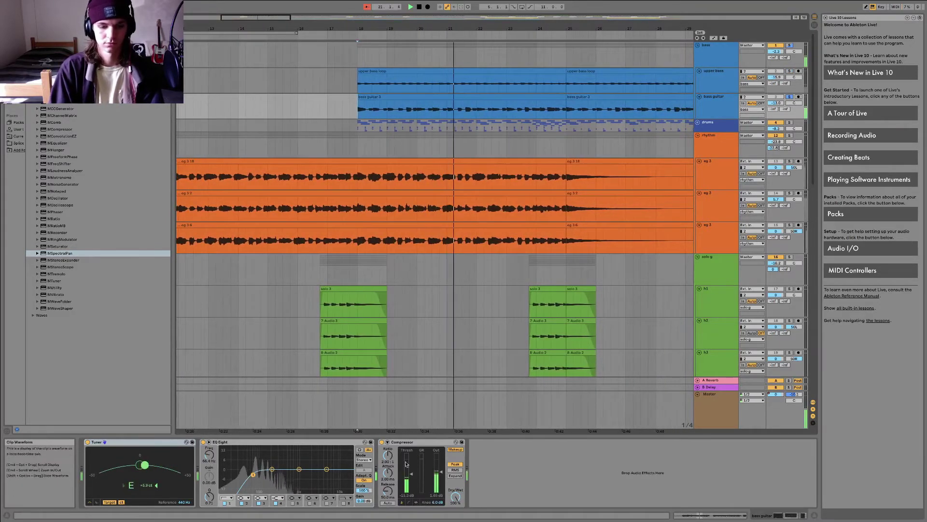
pyautogui.click(744, 103)
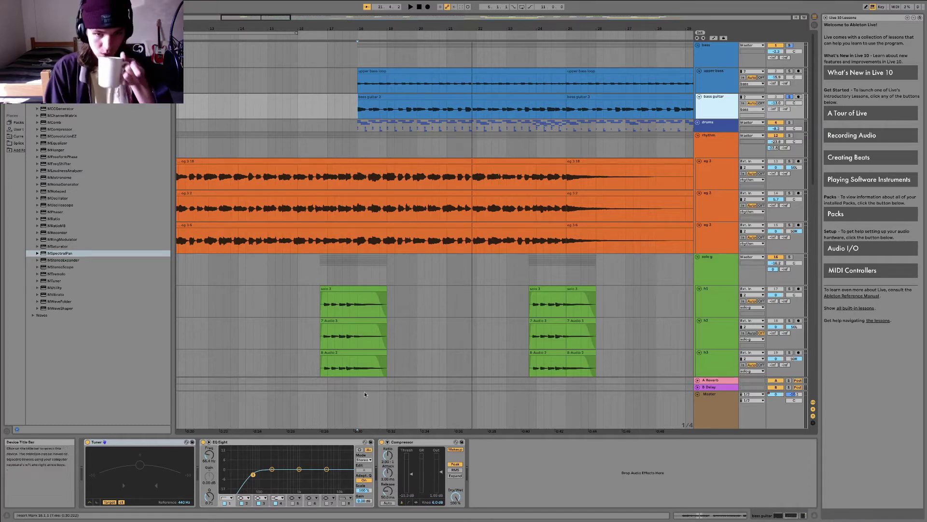
pyautogui.press('space')
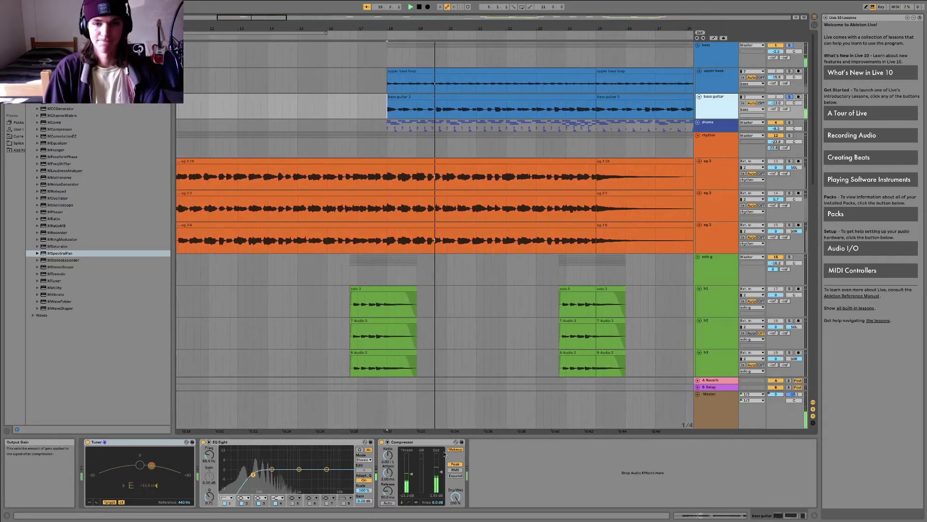
pyautogui.press('space')
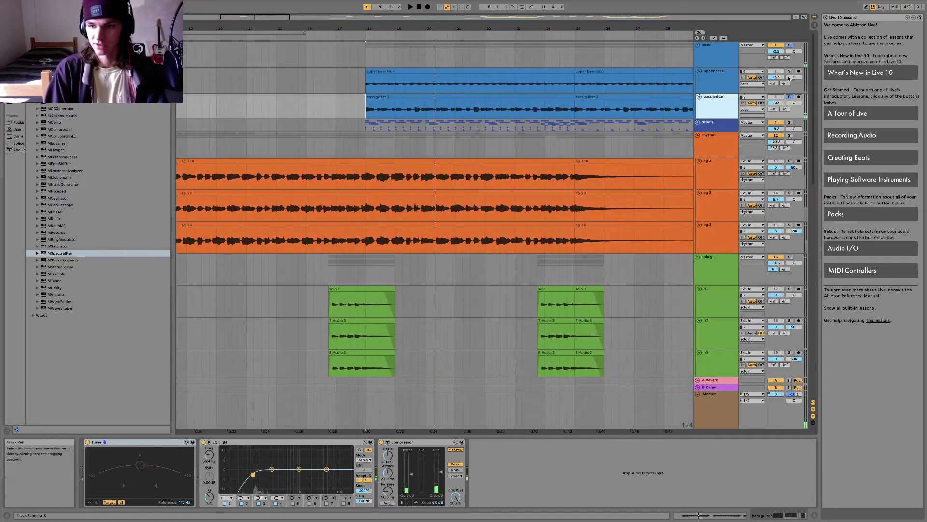
pyautogui.press('space')
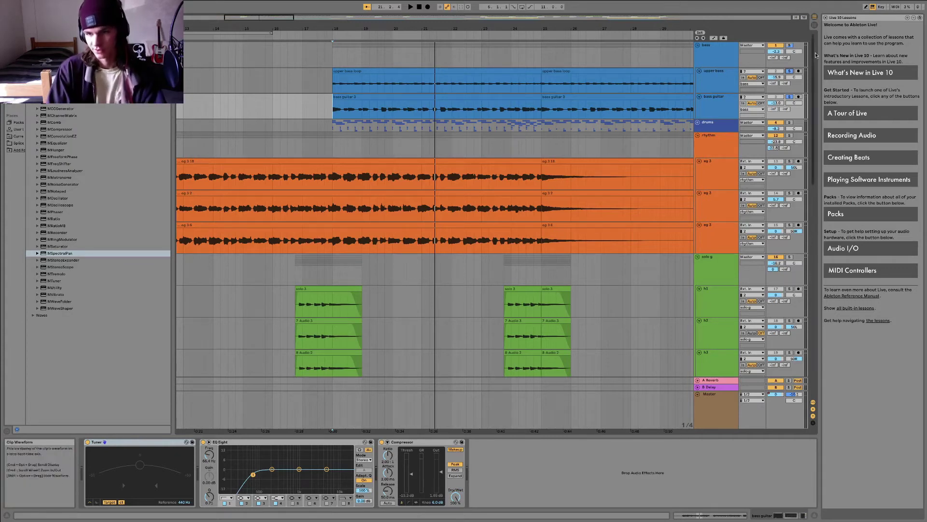
# Solo the rhythm and solo g groups alongside bass and fold all track groups.
pyautogui.click(790, 135)
pyautogui.click(790, 257)
pyautogui.click(741, 264)
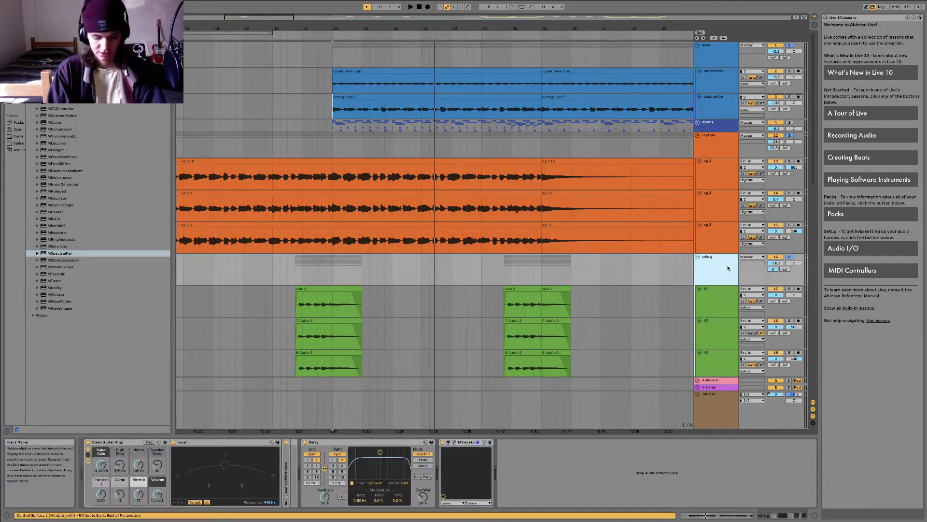
pyautogui.hotkey('ctrl', 'a')
pyautogui.hotkey('alt', 'u')
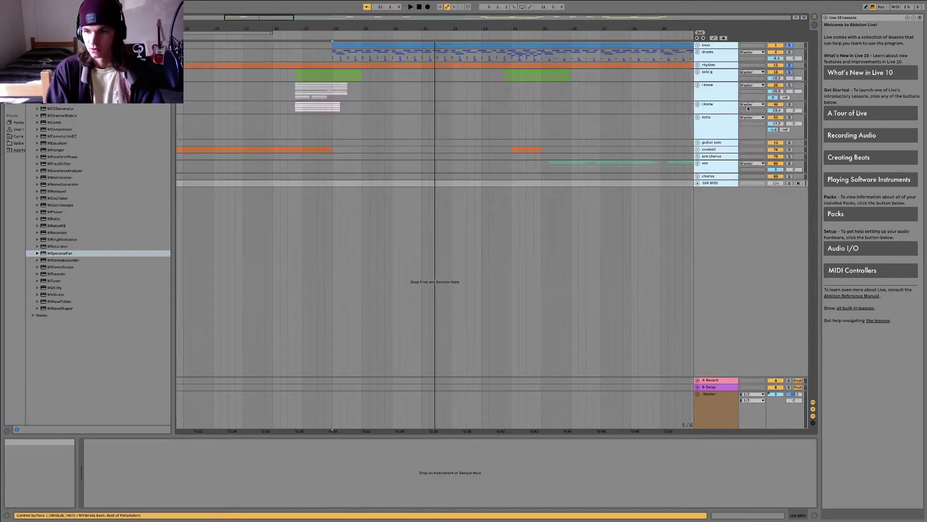
# Add both i knew groups to the solo and play the soloed groups from the start of the i knew clips.
pyautogui.click(790, 95)
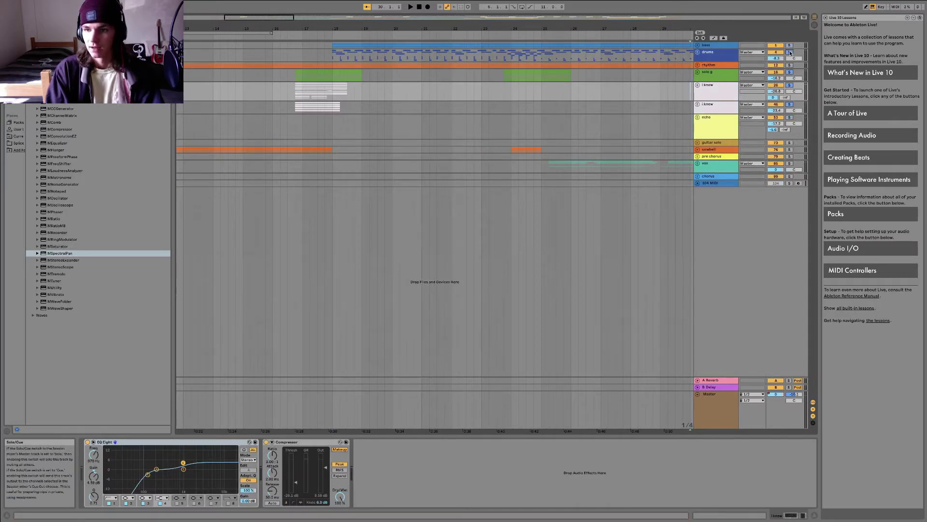
pyautogui.click(296, 46)
pyautogui.press('space')
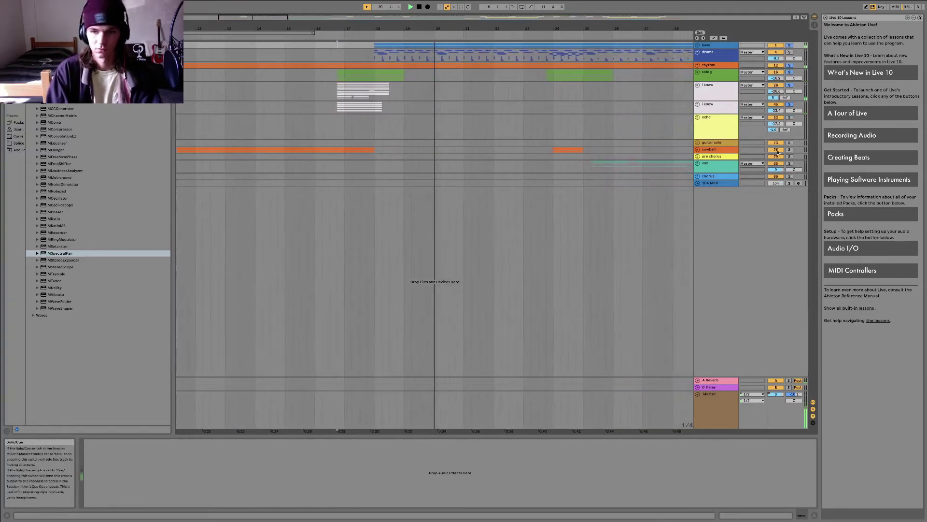
pyautogui.moveTo(449, 29)
pyautogui.mouseDown()
pyautogui.moveTo(448, 20)
pyautogui.moveTo(448, 29)
pyautogui.mouseUp()
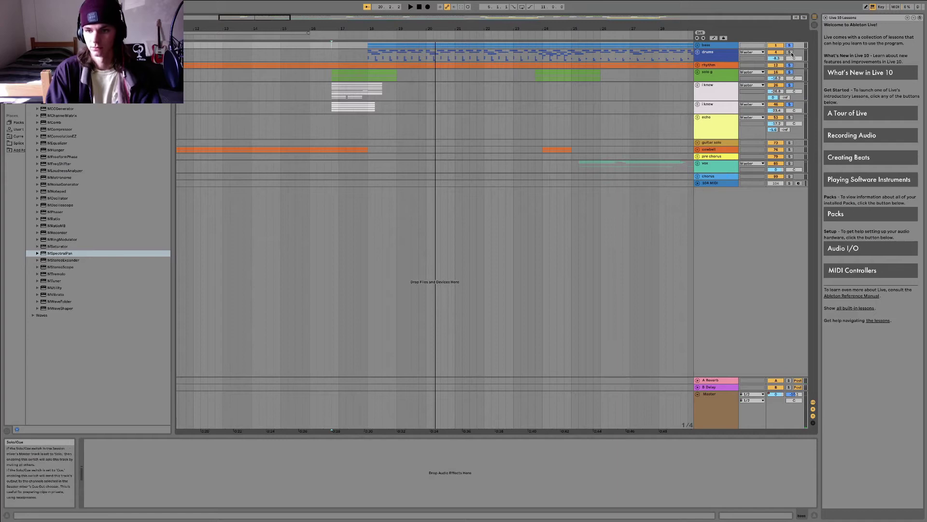
# Unfold the drums group, solo it and play it from the first kick clips.
pyautogui.click(709, 56)
pyautogui.click(699, 52)
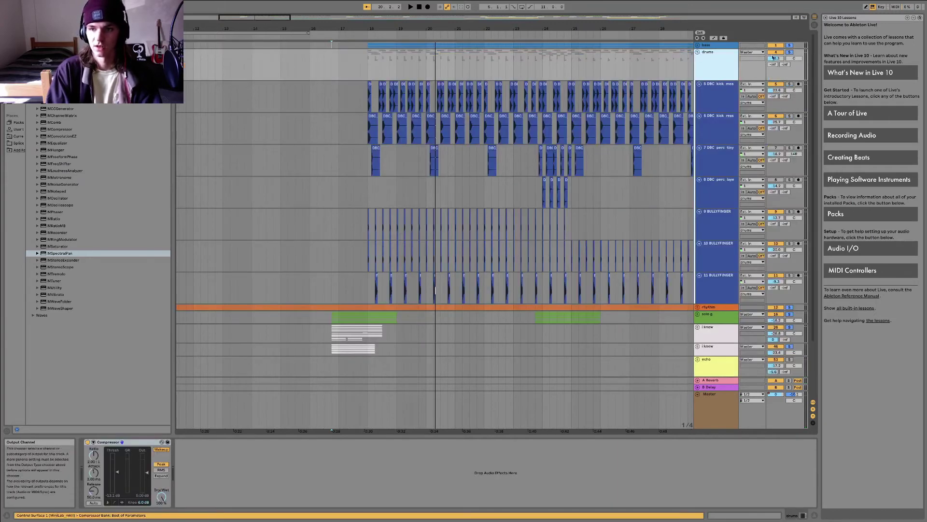
pyautogui.click(361, 94)
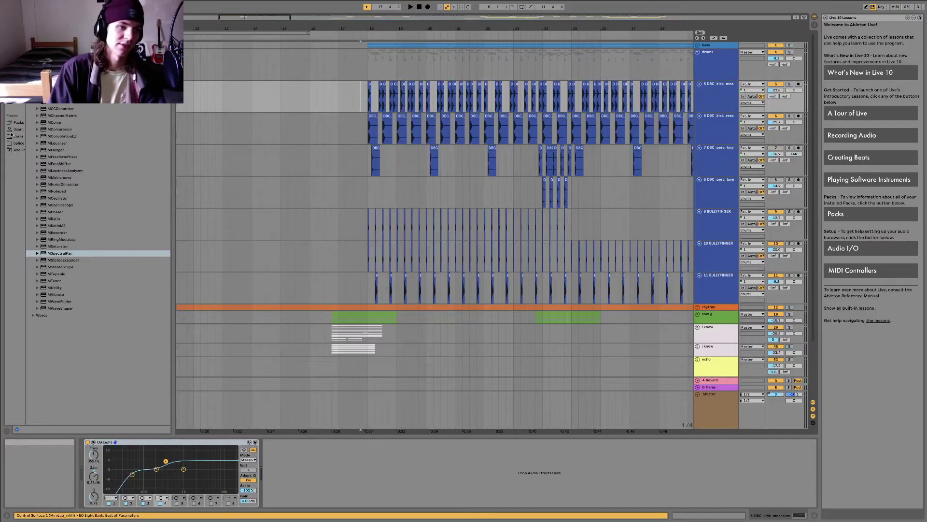
pyautogui.moveTo(379, 29); pyautogui.dragTo(379, 30)
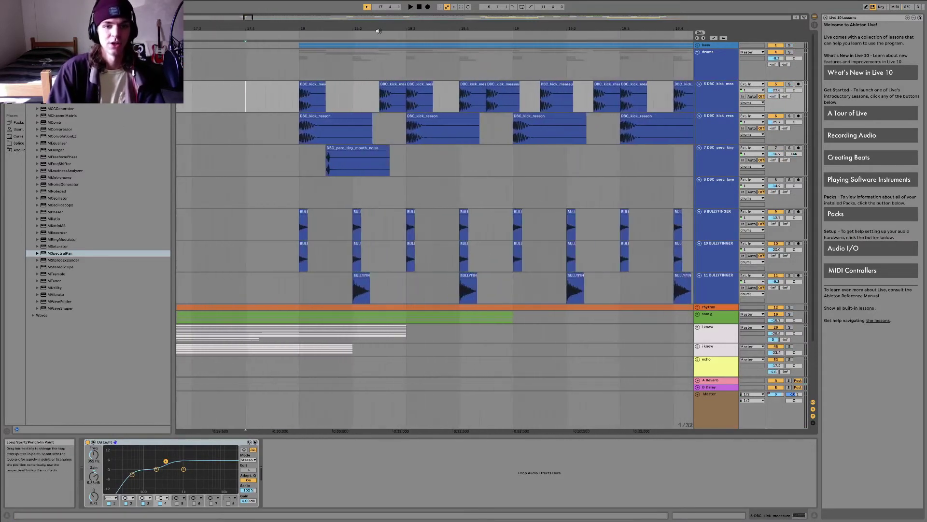
pyautogui.hscroll(5, 247, 94)
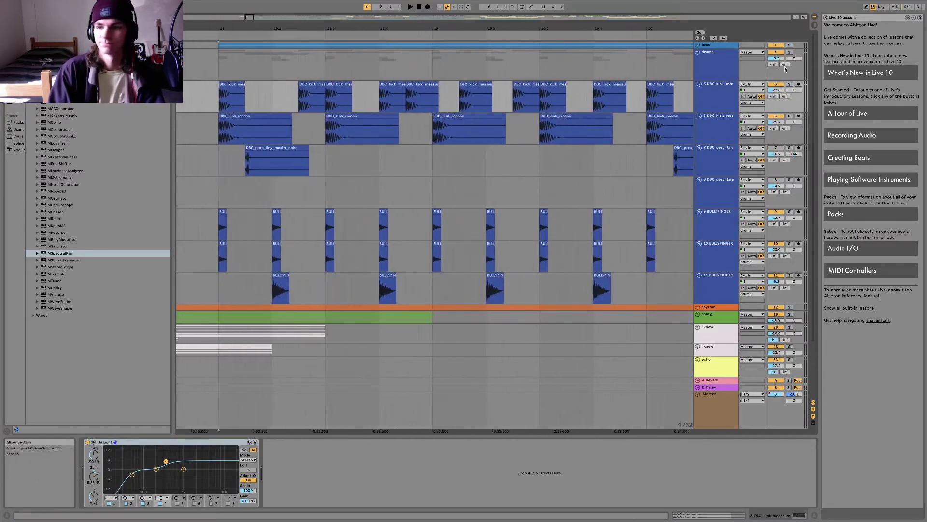
pyautogui.press('space')
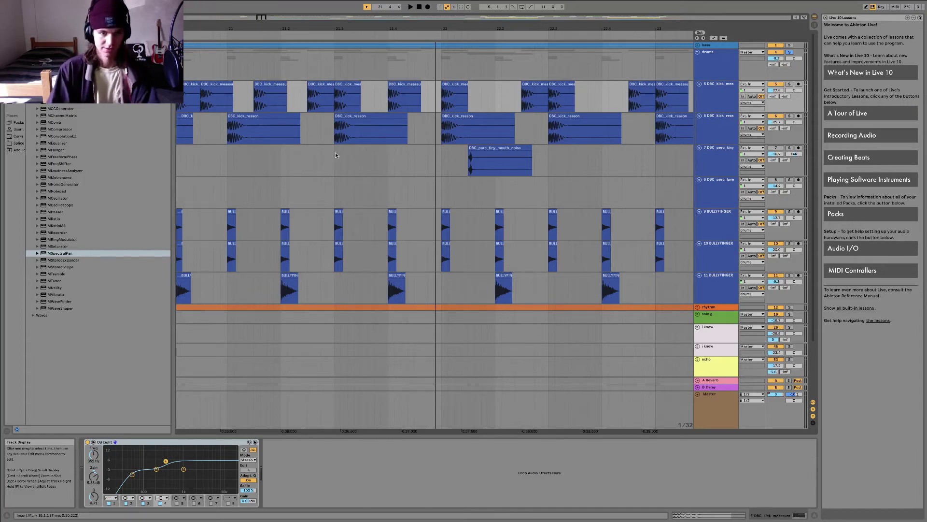
# Replay the soloed drums group from just before its first clips to audition the percussion layers.
pyautogui.click(283, 173)
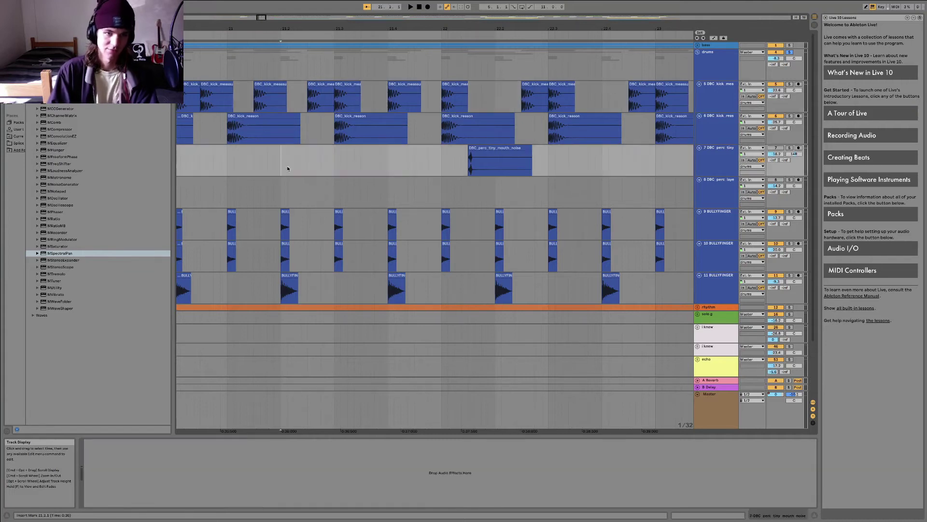
pyautogui.moveTo(344, 38); pyautogui.dragTo(345, 34)
pyautogui.click(315, 167)
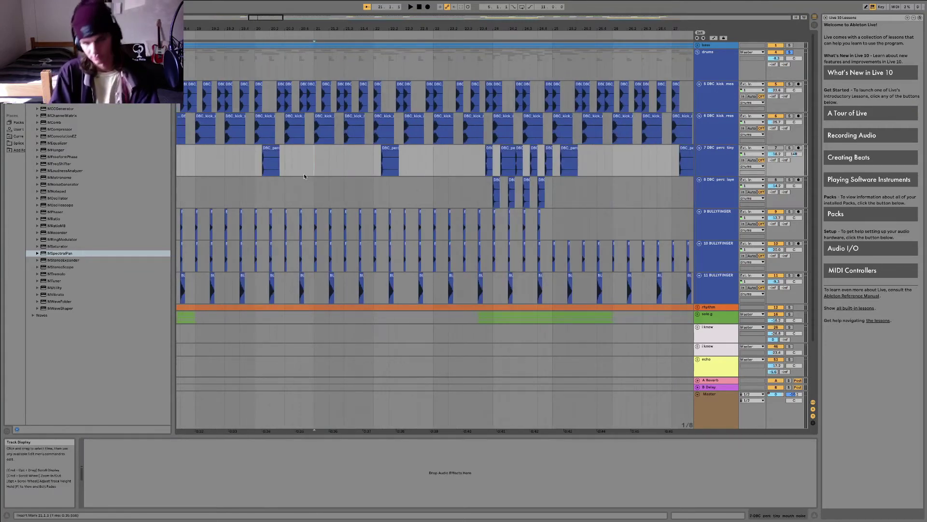
pyautogui.click(238, 177)
pyautogui.press('space')
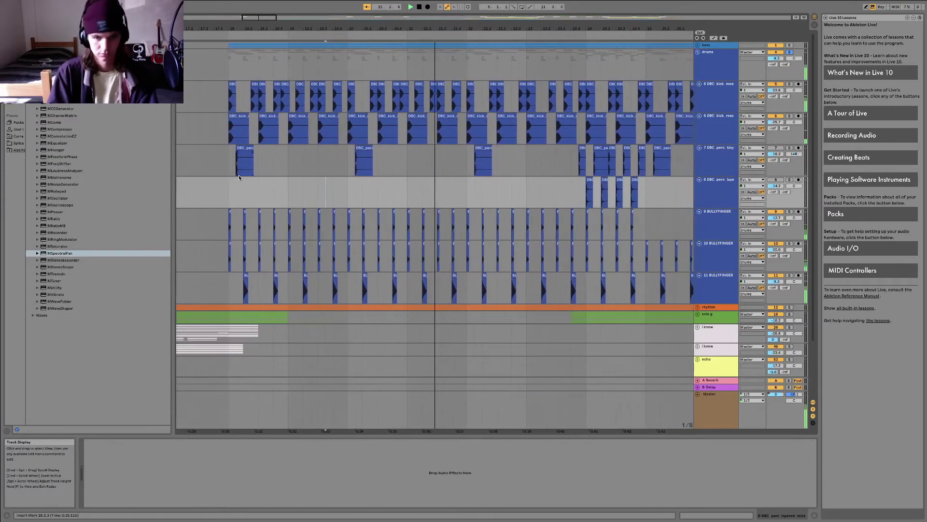
pyautogui.click(191, 192)
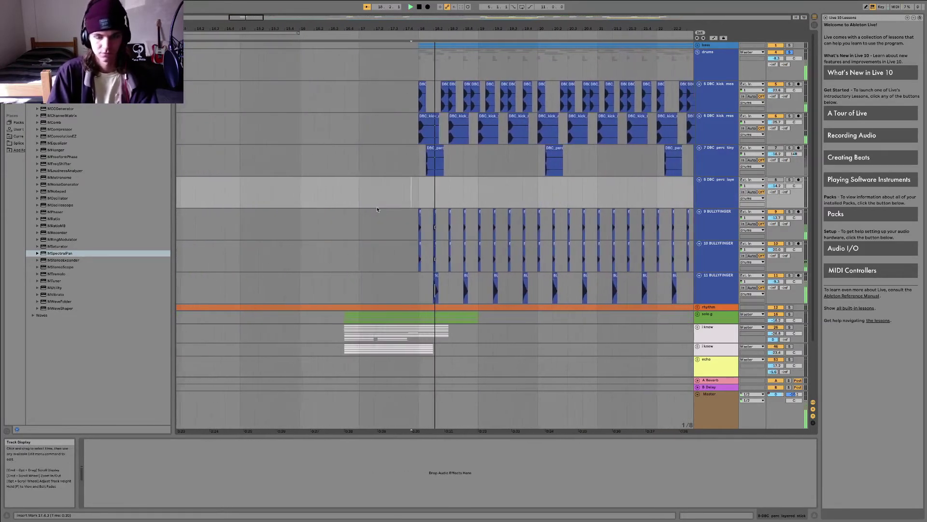
pyautogui.click(385, 173)
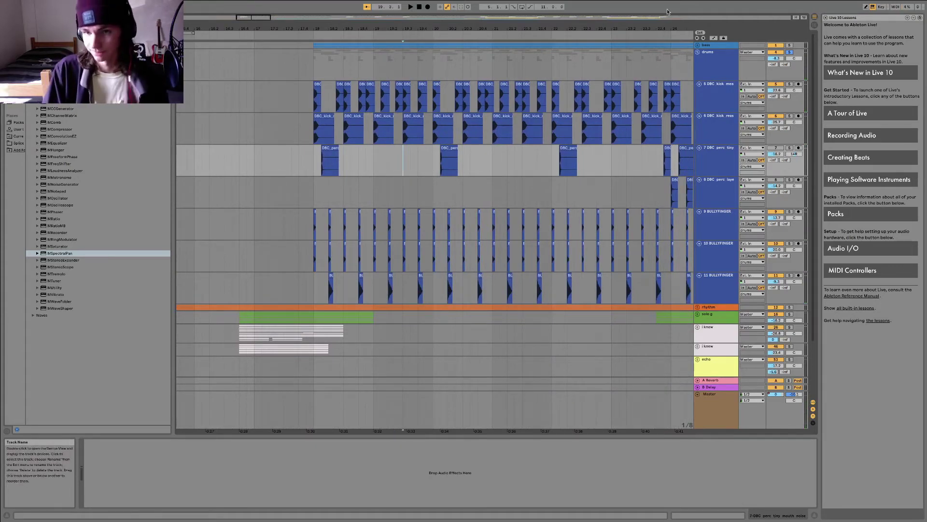
# Solo the 11 BULLYFINGER track and play it from the start of the drum clips.
pyautogui.press('-')
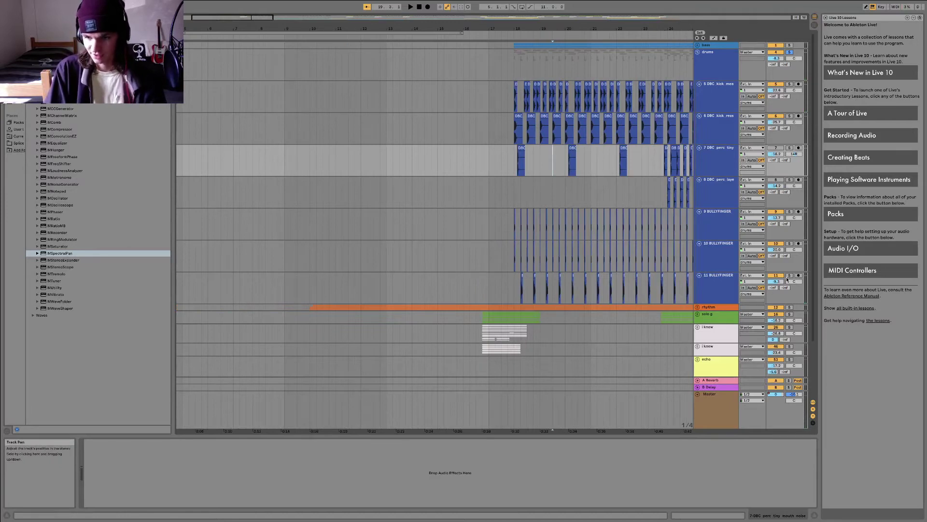
pyautogui.click(513, 297)
pyautogui.press('space')
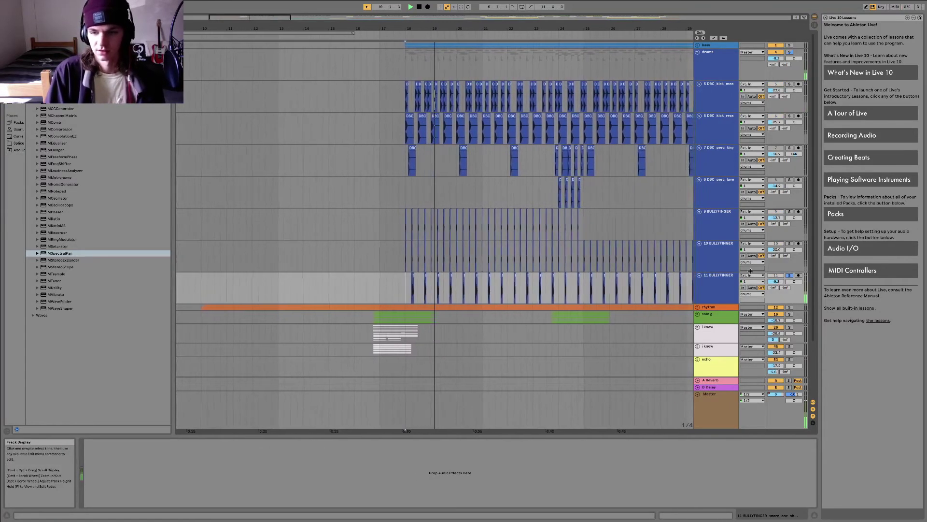
# Fold the drums group and play it together with the bass, guitar and i knew groups from bar 16.
pyautogui.click(790, 52)
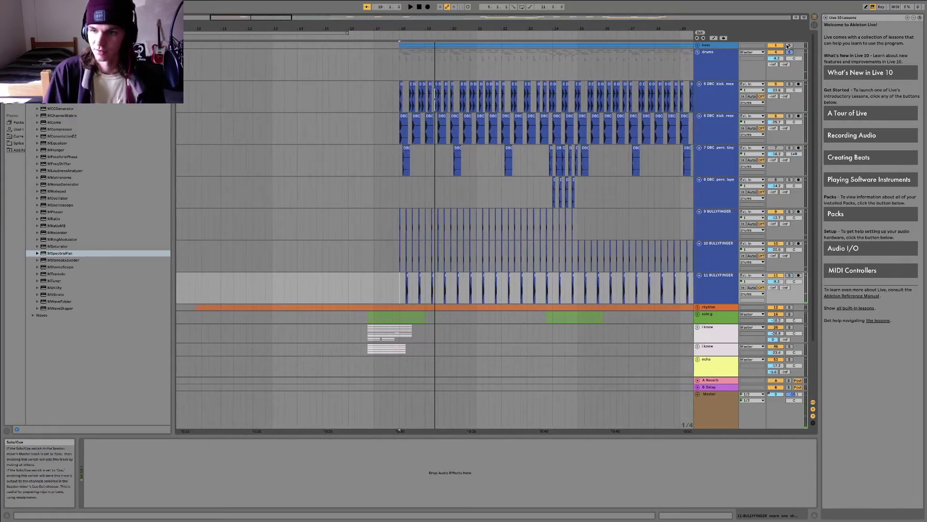
pyautogui.click(698, 52)
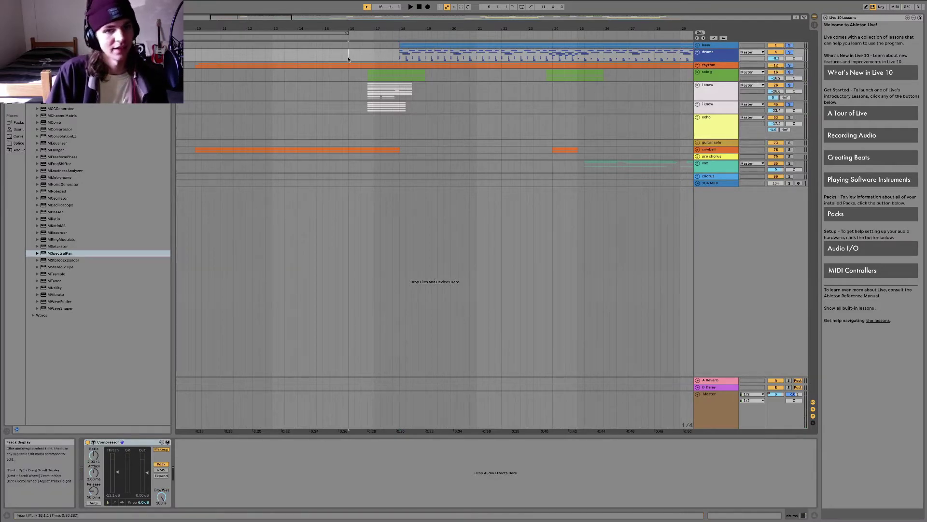
pyautogui.press('space')
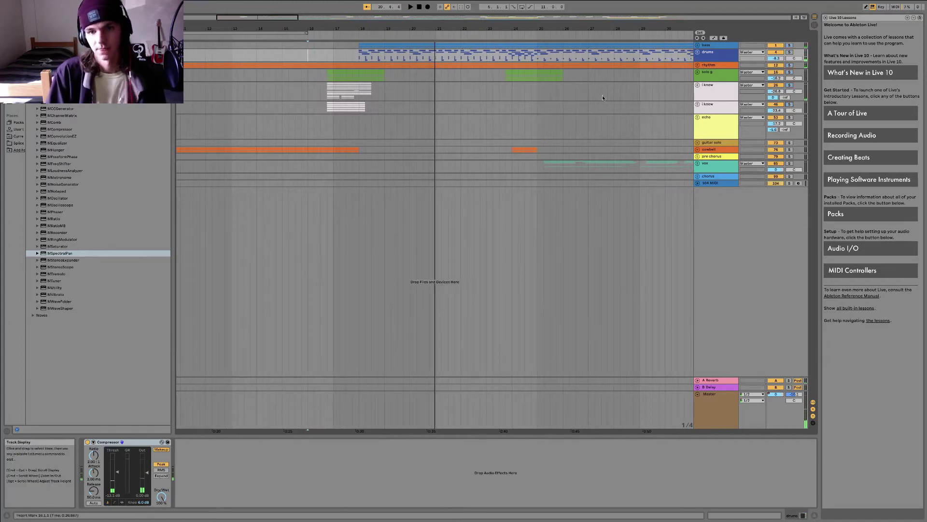
# Show the whole song's arrangement and play the full mix from the dense run of solo g clips late in the song.
pyautogui.moveTo(309, 29); pyautogui.dragTo(308, 21)
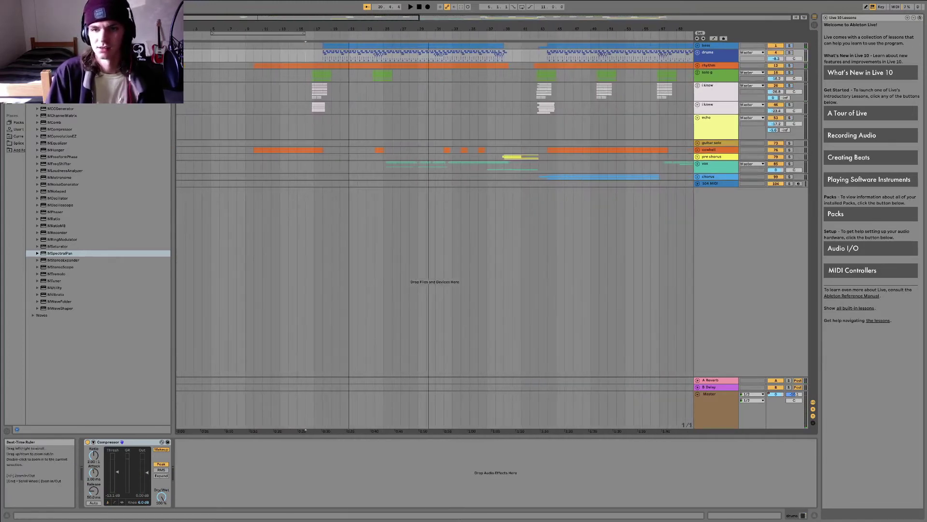
pyautogui.click(537, 77)
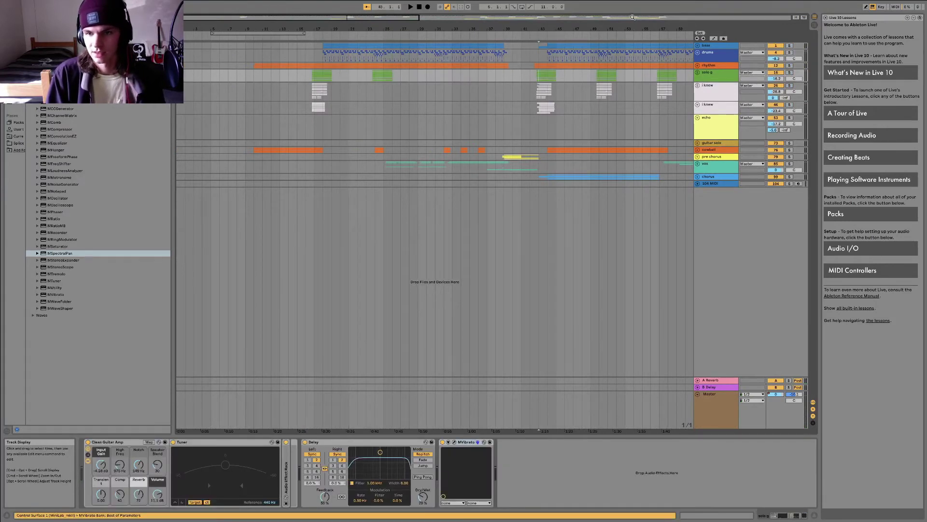
pyautogui.moveTo(628, 28); pyautogui.dragTo(631, 12)
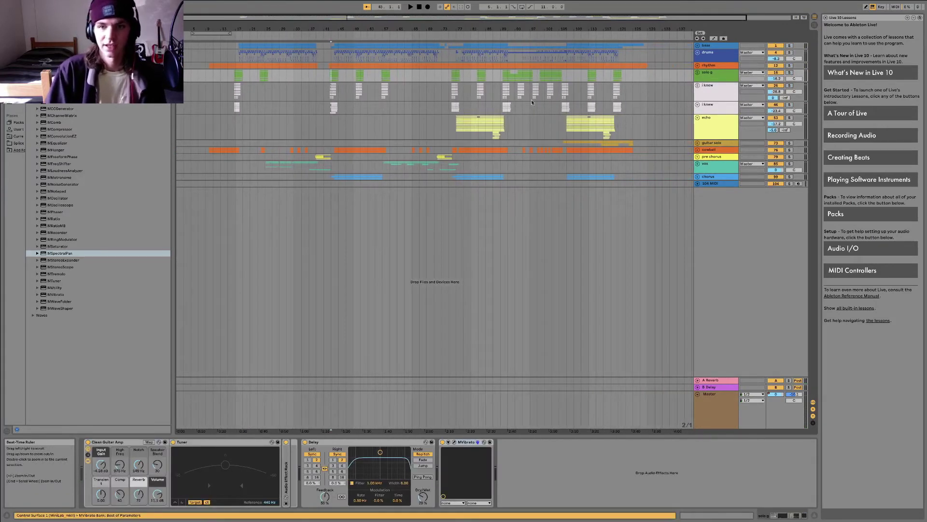
pyautogui.moveTo(644, 105); pyautogui.dragTo(257, 46)
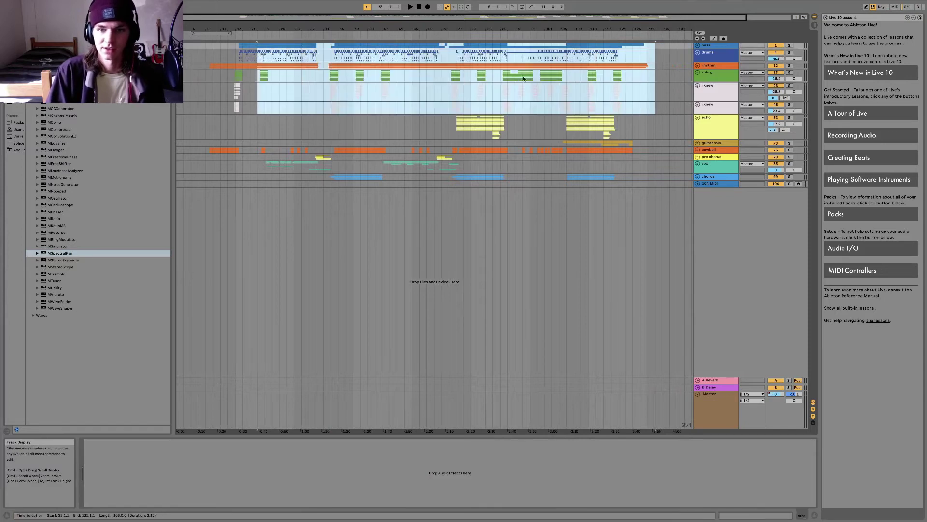
pyautogui.click(518, 75)
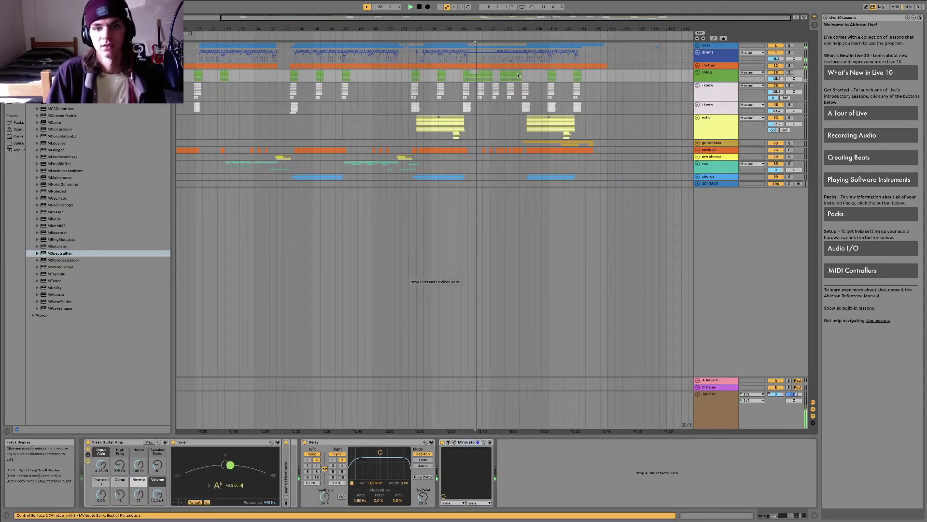
# Unfold the cowbell group and play the arrangement from the start of its first run of clips.
pyautogui.click(417, 131)
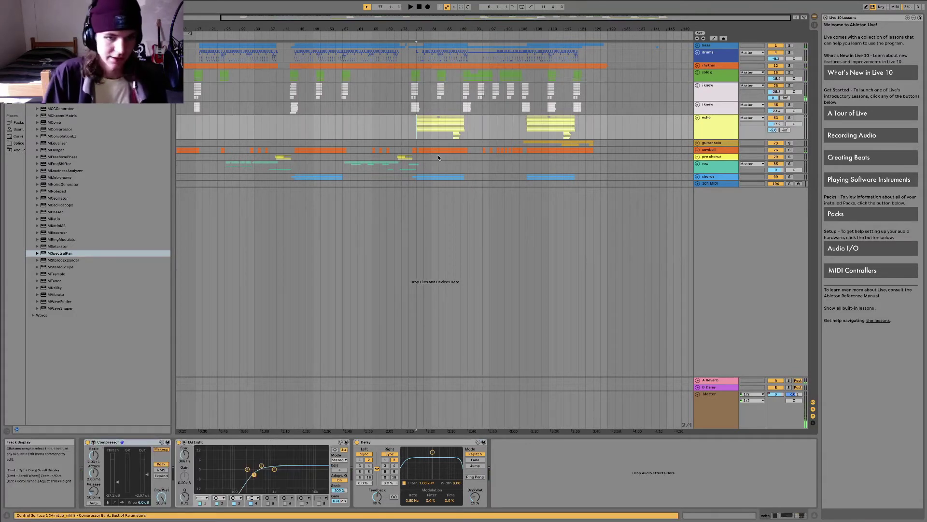
pyautogui.click(696, 150)
pyautogui.click(407, 181)
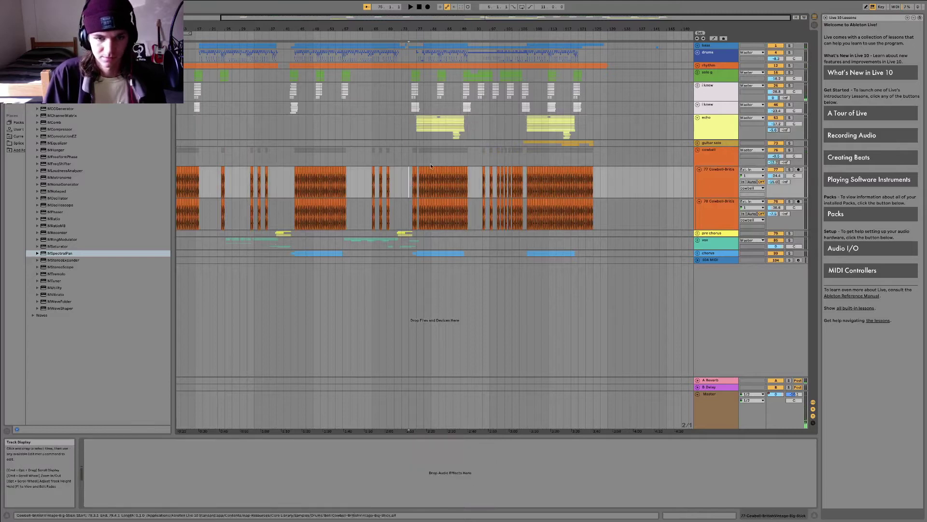
pyautogui.press('space')
pyautogui.moveTo(416, 29)
pyautogui.mouseDown()
pyautogui.moveTo(416, 53)
pyautogui.moveTo(416, 20)
pyautogui.mouseUp()
pyautogui.click(209, 184)
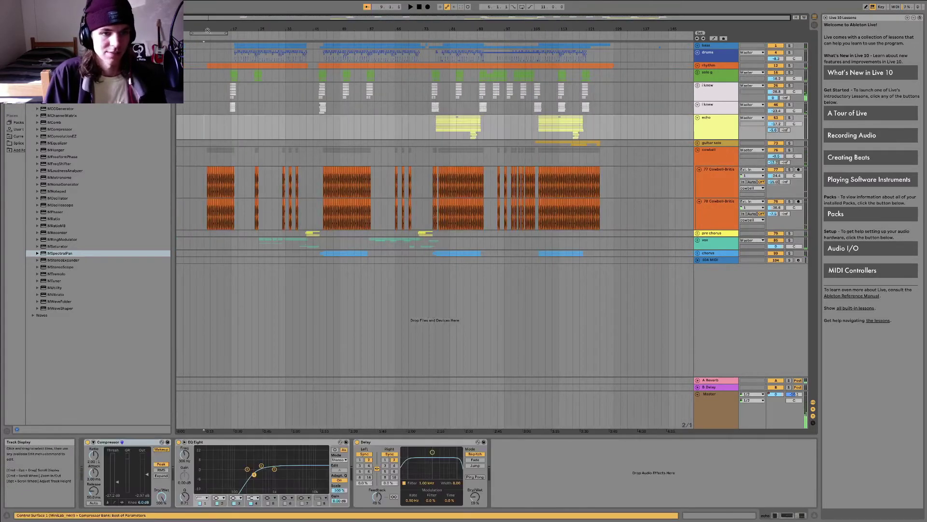
pyautogui.scroll(5, 232, 188)
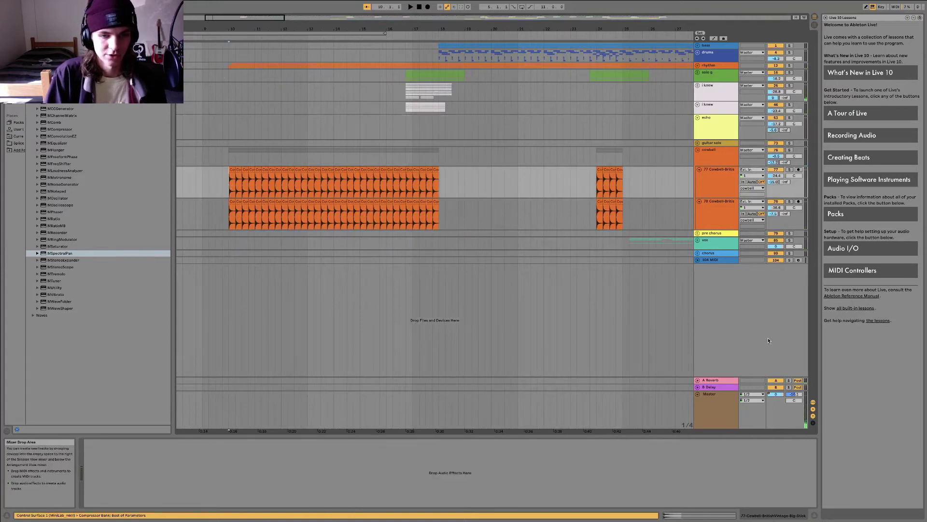
pyautogui.press('space')
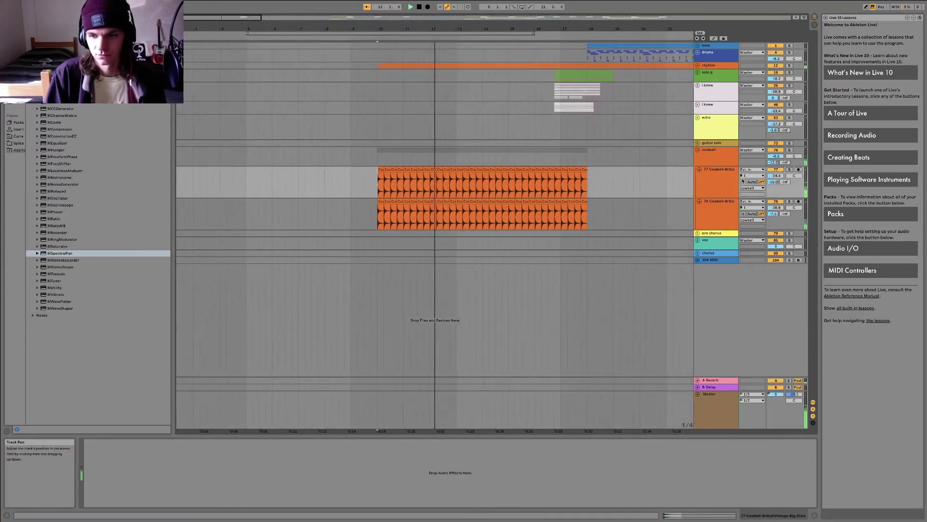
# Solo the two cowbell tracks in turn and together, playing them from the start of their first clips.
pyautogui.click(793, 170)
pyautogui.click(790, 170)
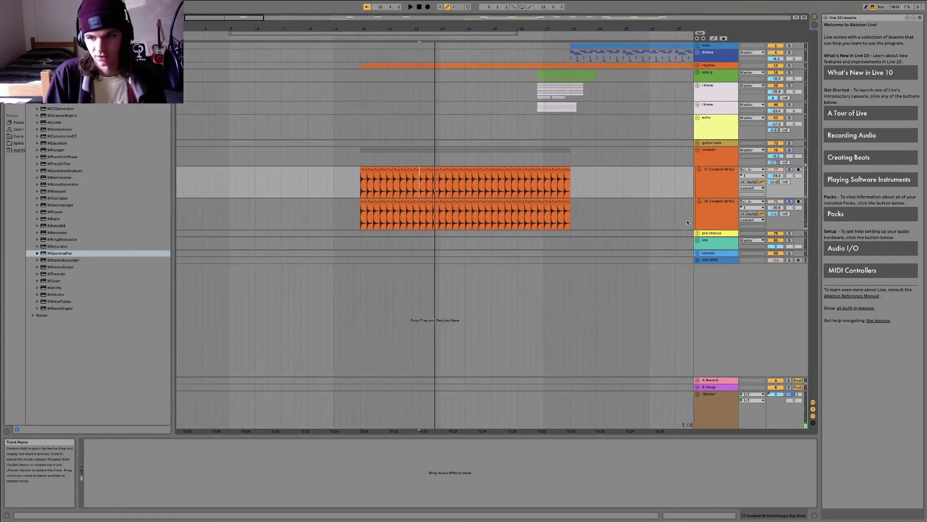
pyautogui.click(532, 220)
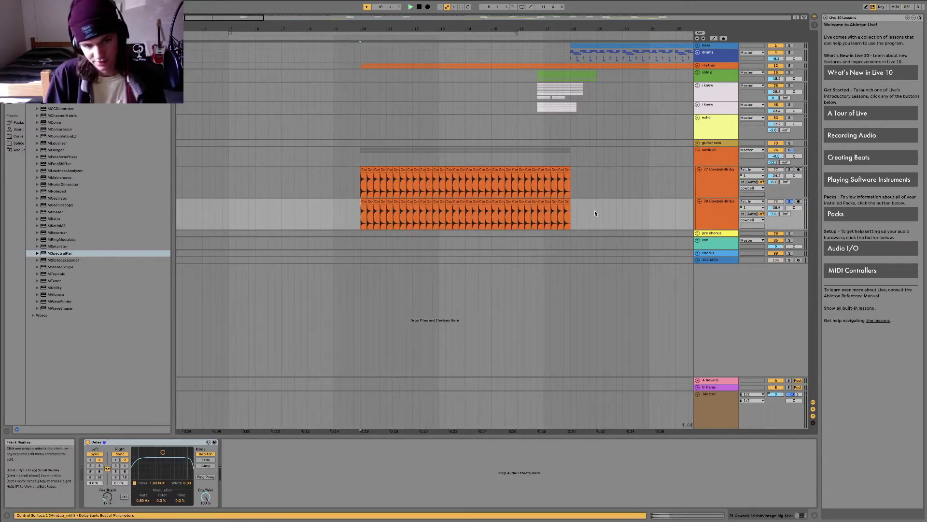
pyautogui.press('space')
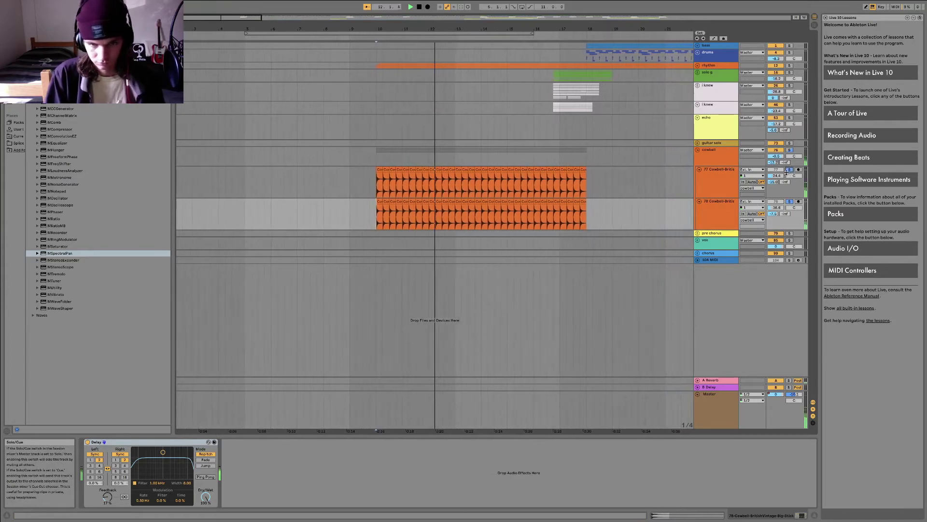
# During playback, combine the soloed cowbells with the second i knew group, rhythm and drums through the drum entry.
pyautogui.click(542, 123)
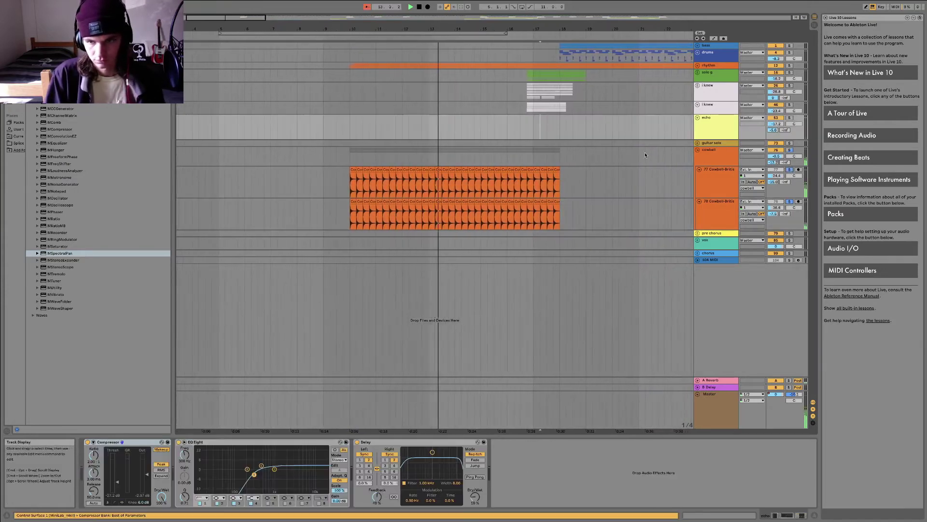
pyautogui.click(789, 104)
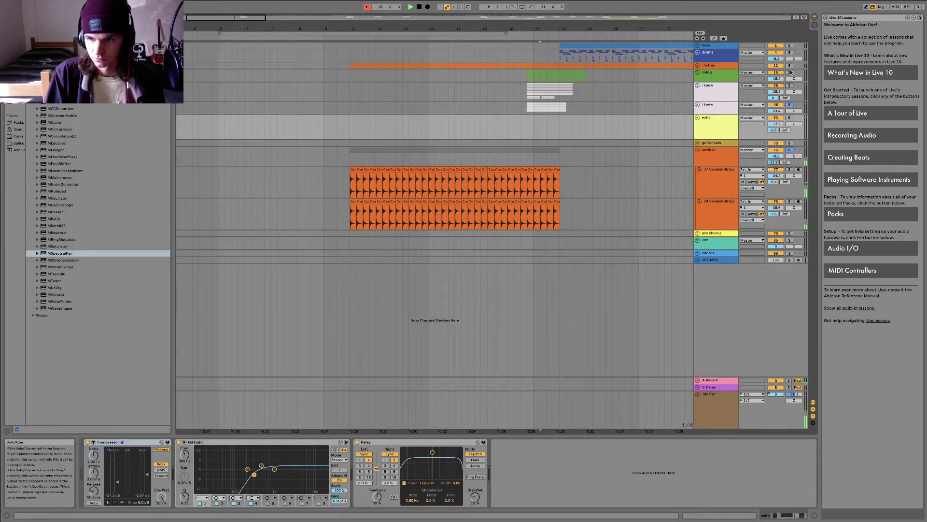
pyautogui.click(789, 65)
pyautogui.click(789, 52)
pyautogui.moveTo(637, 30); pyautogui.dragTo(488, 22)
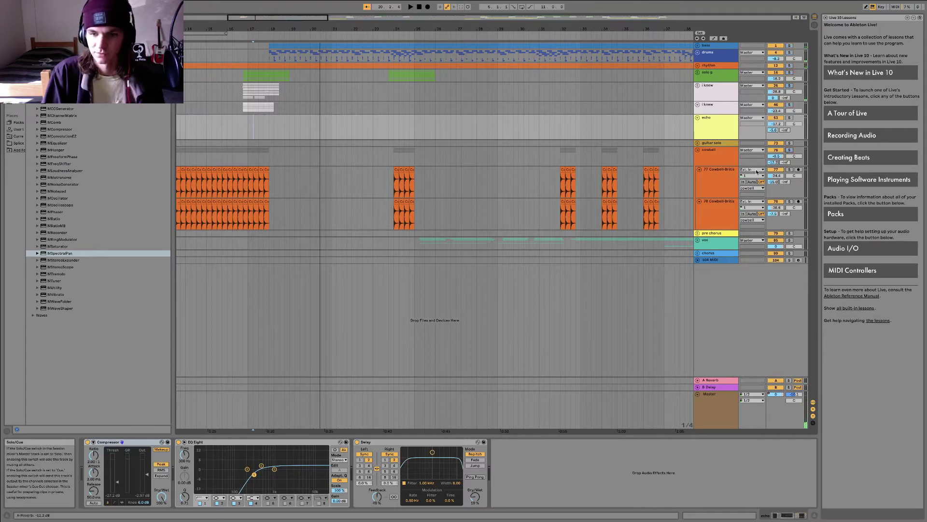
# Unfold the vox group to show its vocal tracks and put the playback start just before the first l track clip.
pyautogui.click(698, 240)
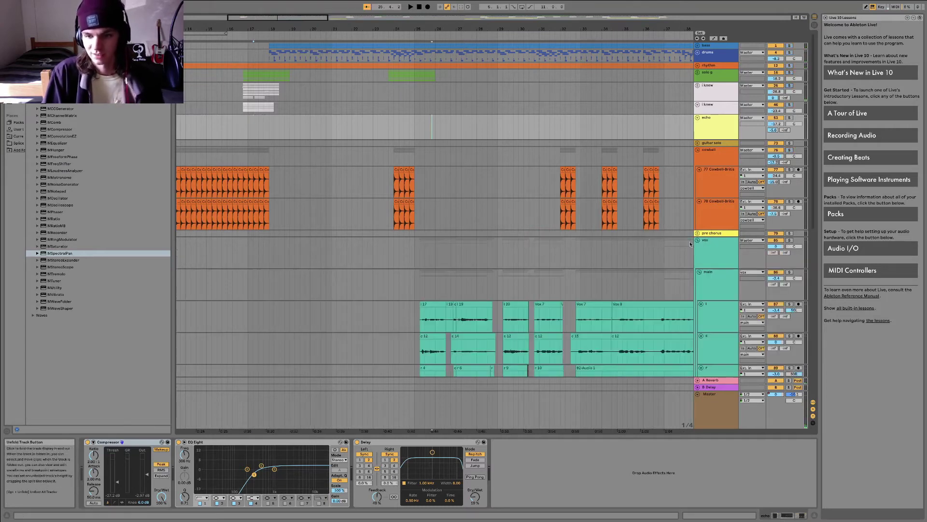
pyautogui.scroll(-5, 641, 241)
pyautogui.scroll(-2, 644, 248)
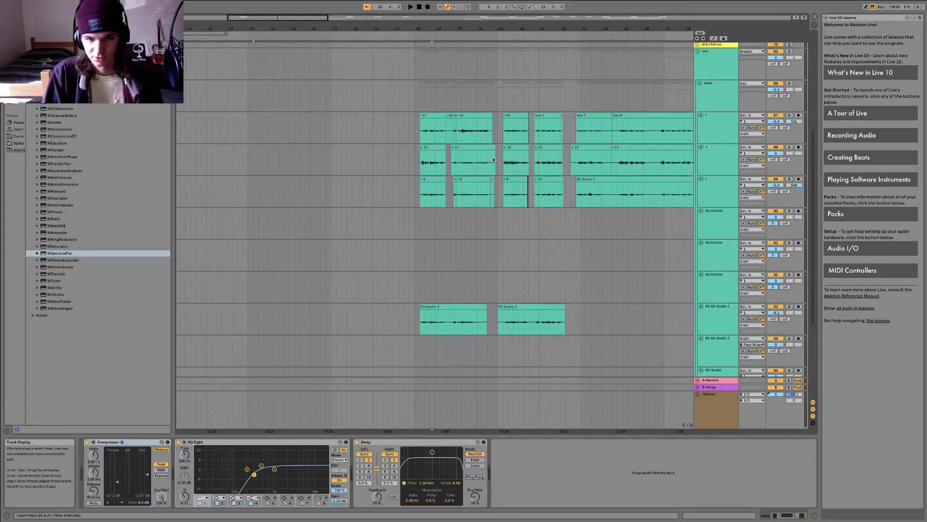
pyautogui.click(418, 138)
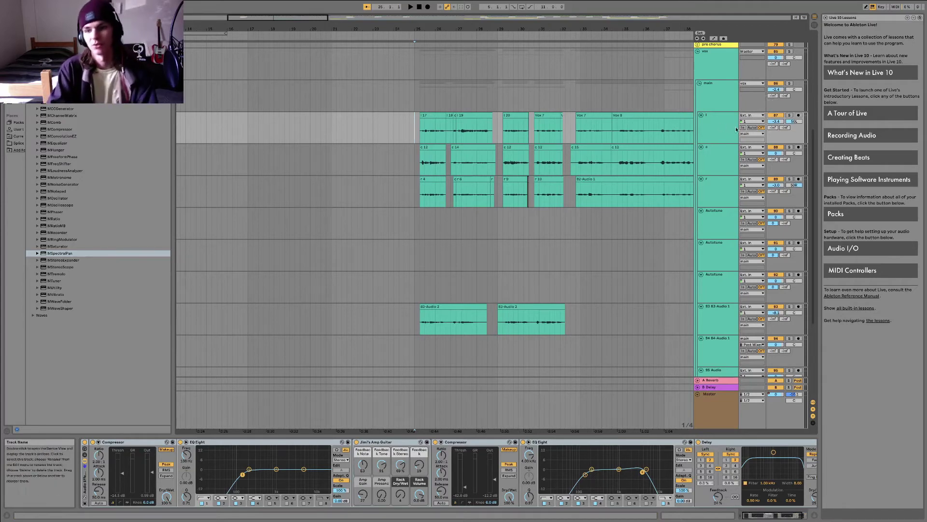
# Solo the main vocal subgroup and play it from the beginning of the first verse clips.
pyautogui.click(715, 94)
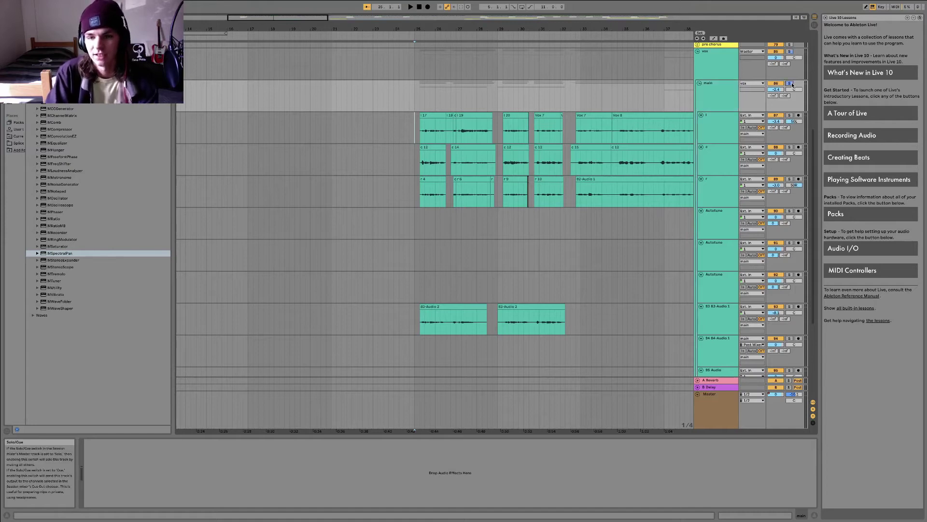
pyautogui.moveTo(429, 33); pyautogui.dragTo(429, 35)
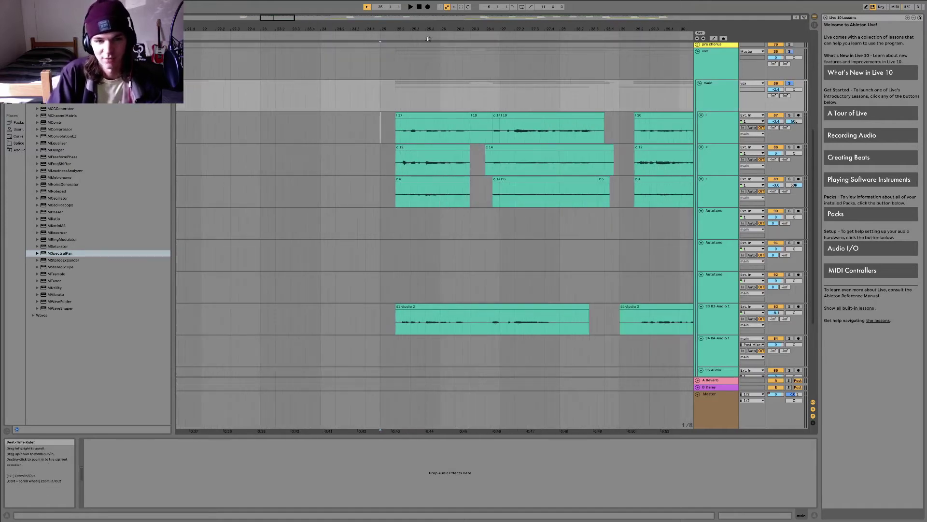
pyautogui.click(394, 124)
pyautogui.press('space')
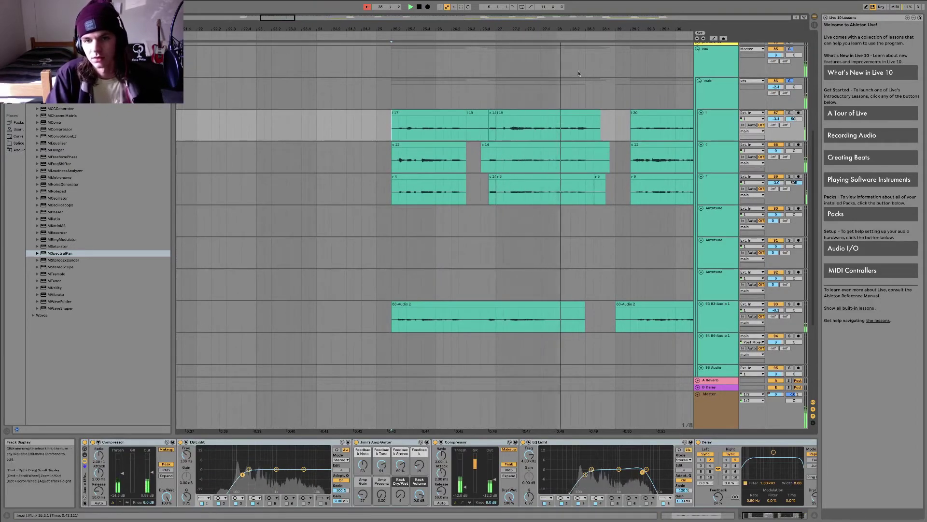
pyautogui.moveTo(556, 30); pyautogui.dragTo(478, 29)
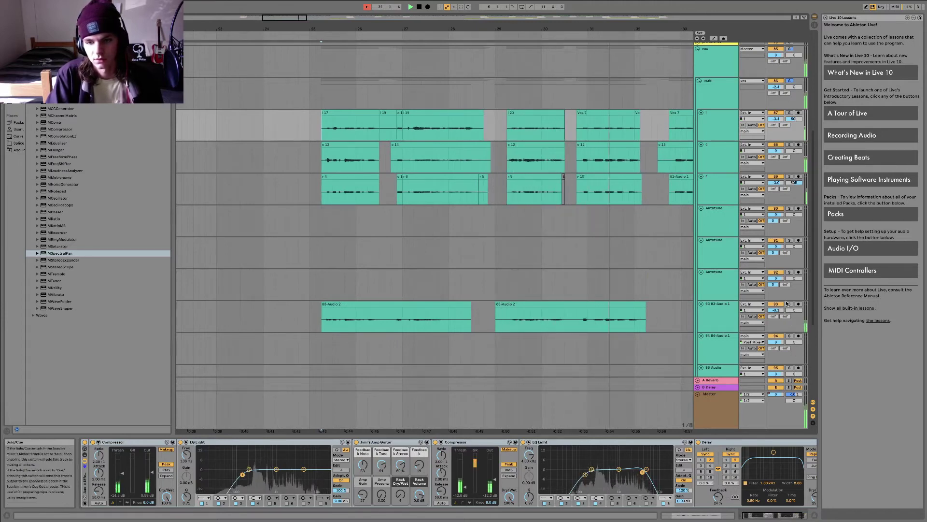
pyautogui.press('space')
# Solo the l and r vocal tracks and play them from the start of the first verse.
pyautogui.click(429, 228)
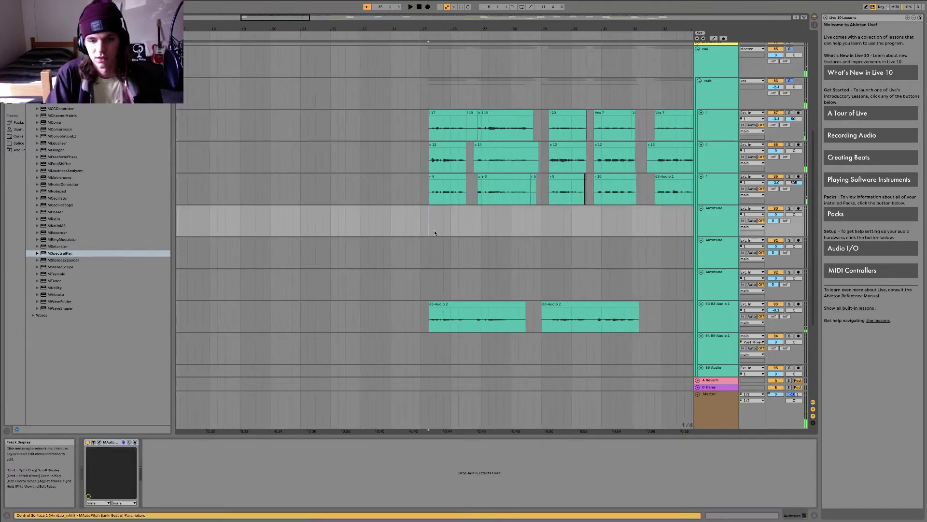
pyautogui.click(790, 113)
pyautogui.press('space')
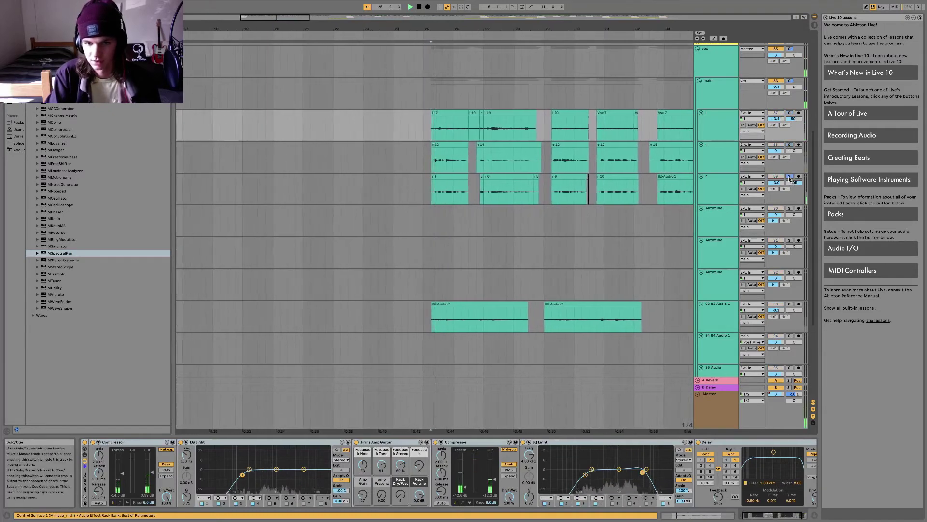
pyautogui.click(790, 176)
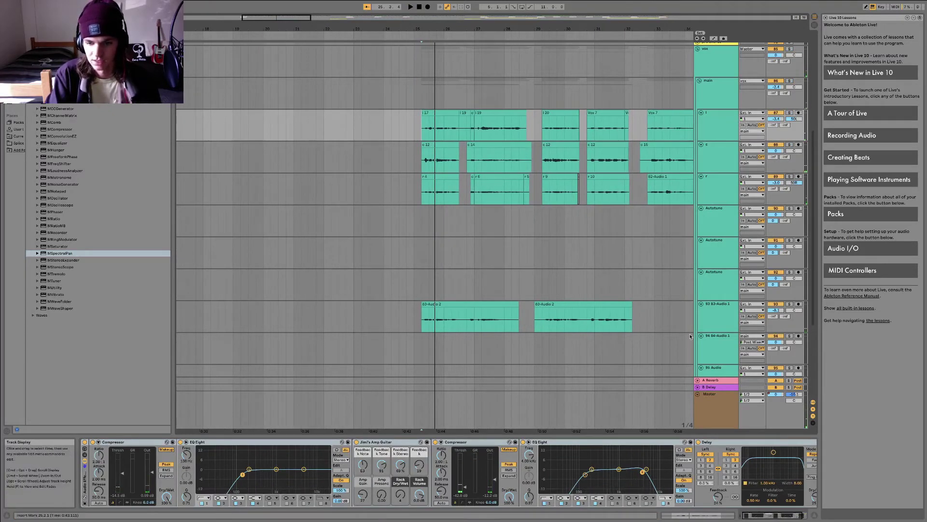
# Audition the first clip of the audio track directly below the Autotune tracks.
pyautogui.click(790, 305)
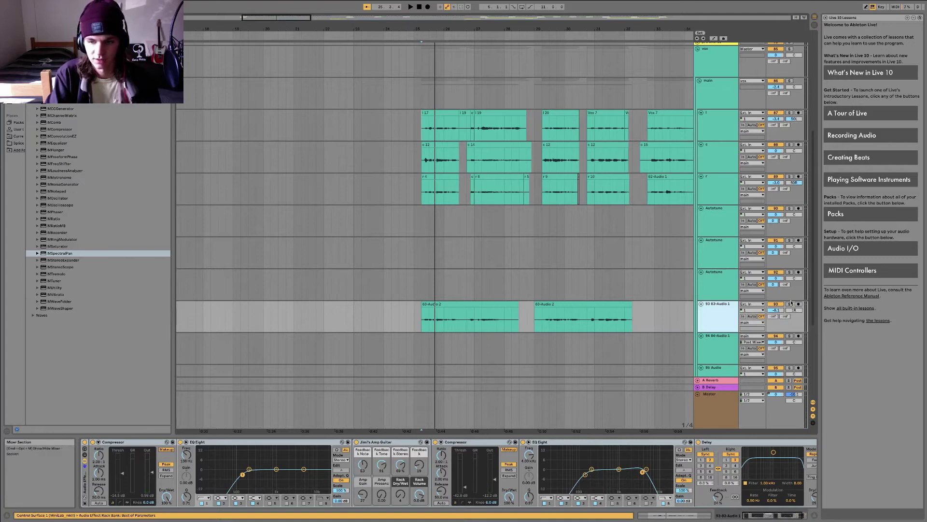
pyautogui.press('space')
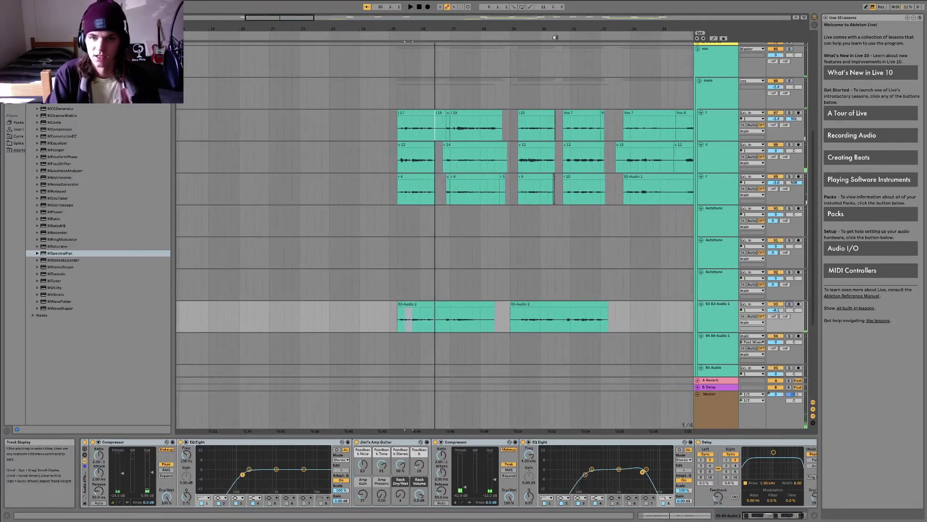
# Audition the short single clip with the delay effect near the end of the first verse, including with the main vocals leading into it.
pyautogui.press('-')
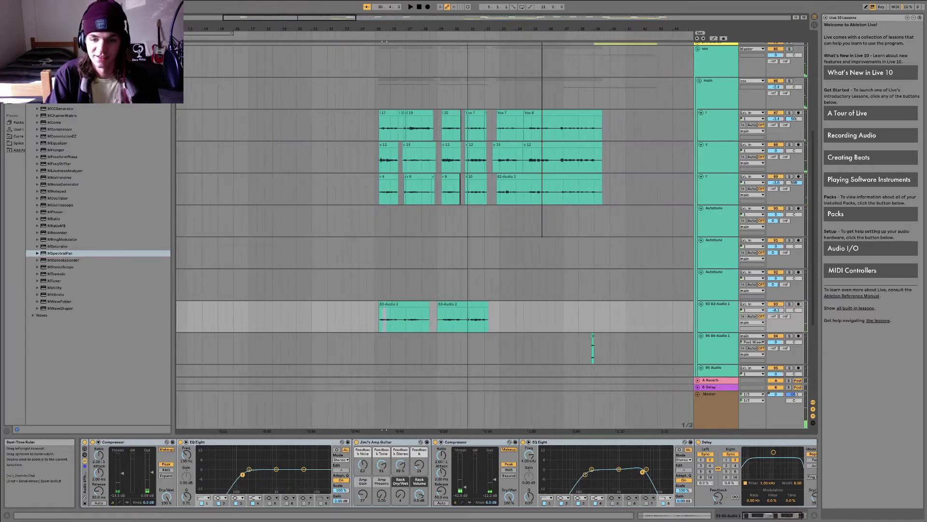
pyautogui.moveTo(598, 28); pyautogui.dragTo(553, 321)
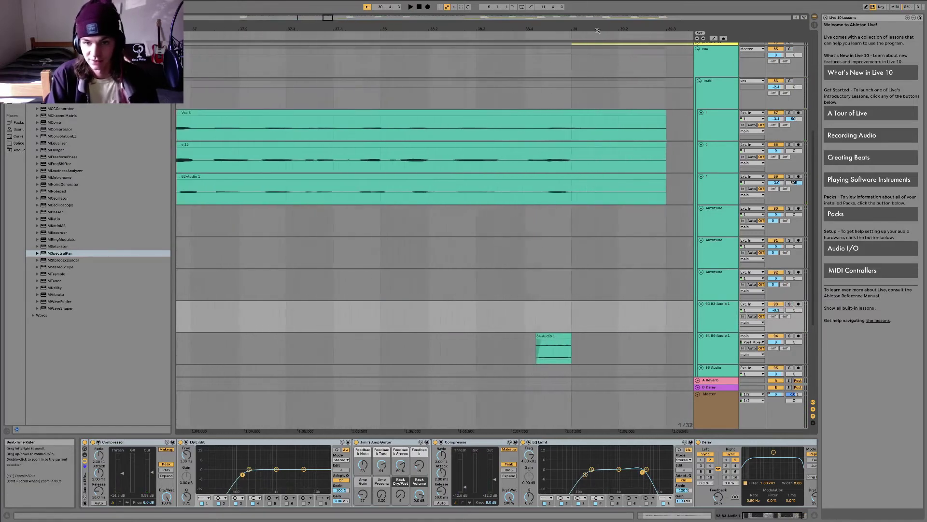
pyautogui.click(787, 333)
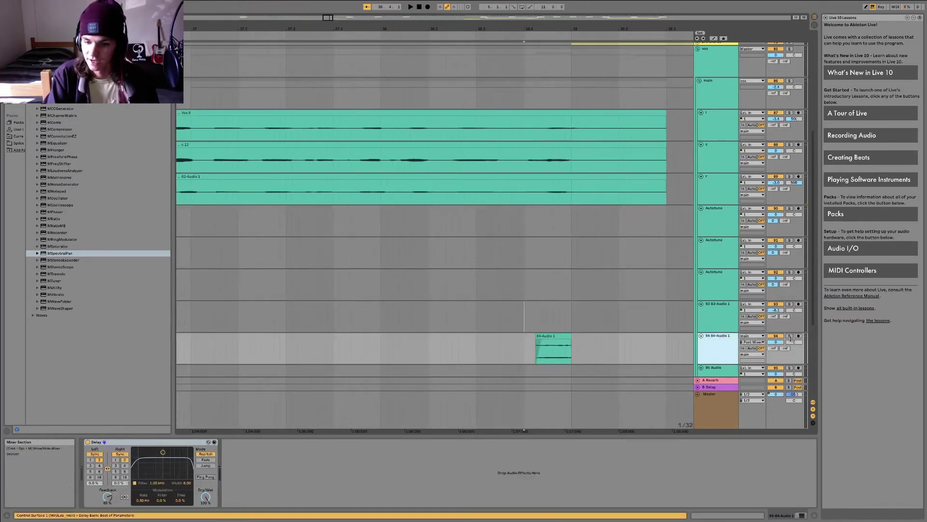
pyautogui.moveTo(473, 28)
pyautogui.mouseDown()
pyautogui.moveTo(472, 40)
pyautogui.moveTo(473, 19)
pyautogui.mouseUp()
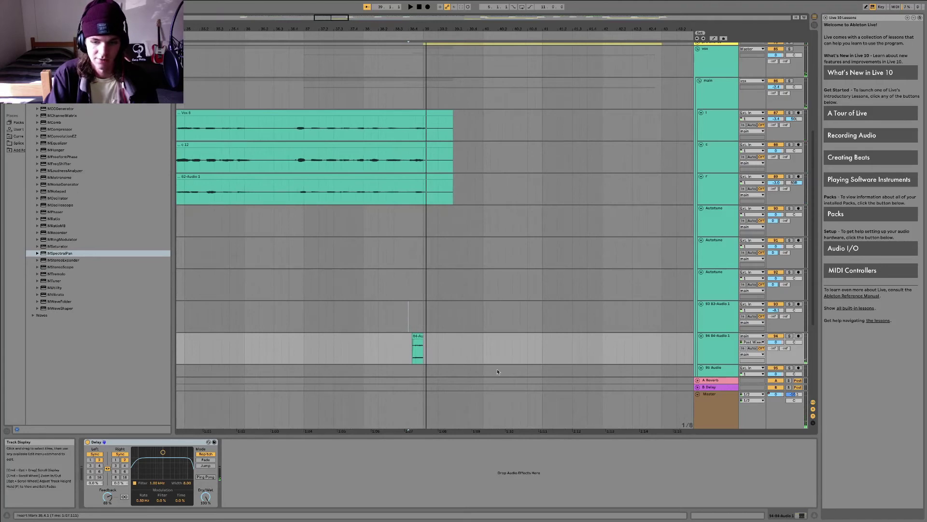
pyautogui.click(321, 162)
pyautogui.press('space')
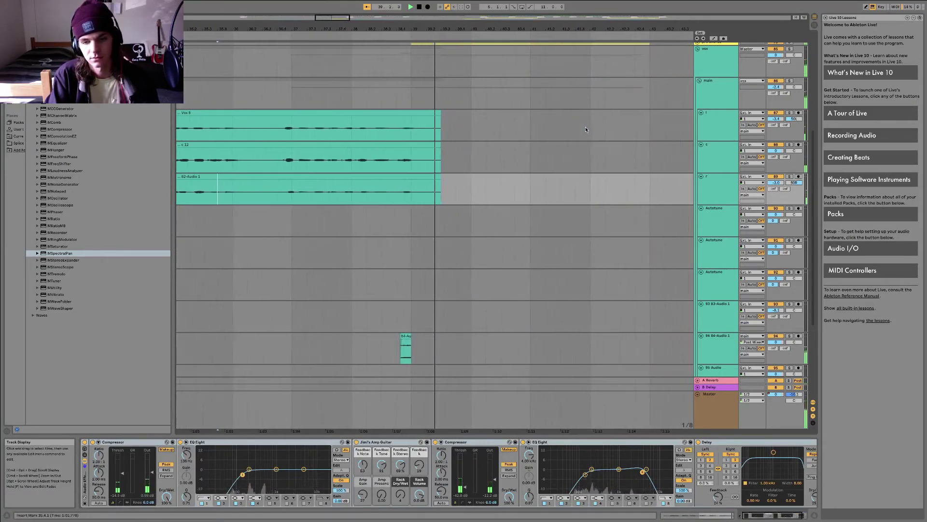
# Play the main vocals from the start of the second verse clips.
pyautogui.moveTo(595, 31); pyautogui.dragTo(597, 27)
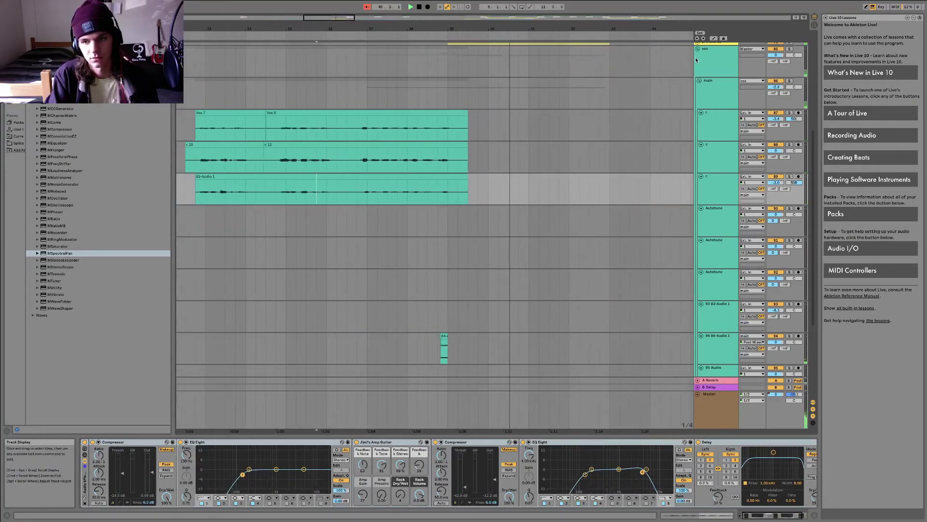
pyautogui.moveTo(676, 26); pyautogui.dragTo(382, 28)
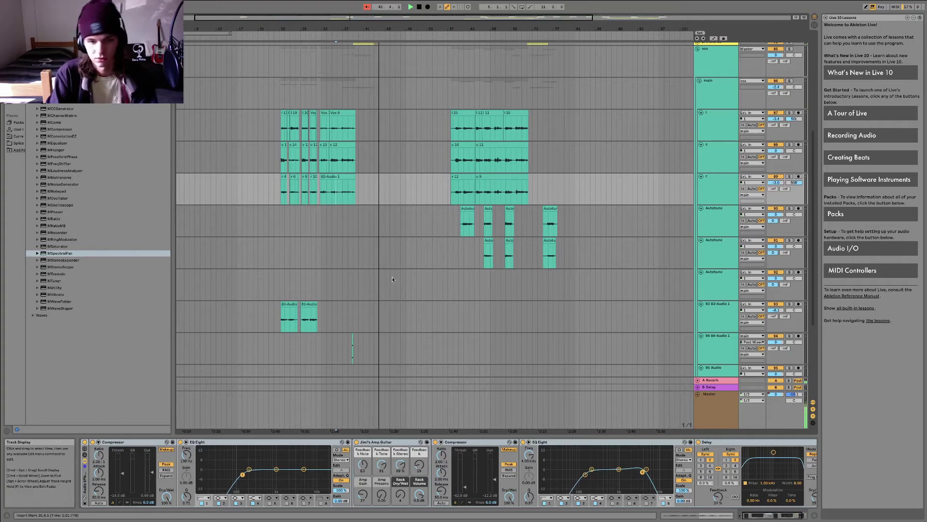
pyautogui.click(452, 125)
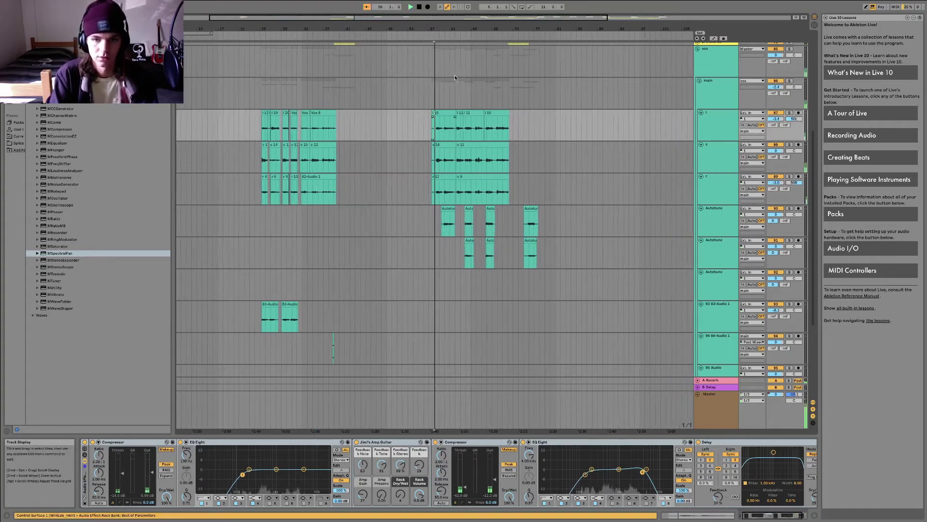
pyautogui.scroll(10, 459, 18)
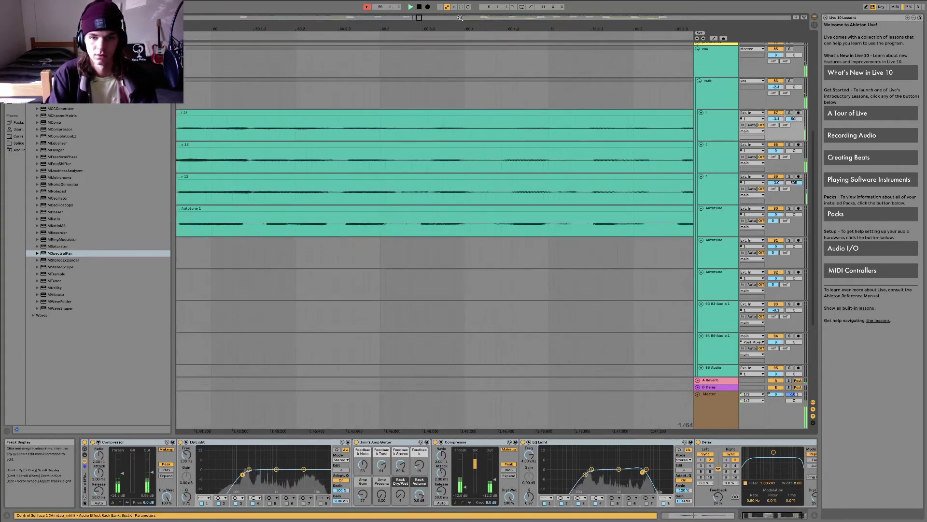
pyautogui.scroll(-6, 459, 17)
# Solo the first two Autotune tracks during second verse playback and follow their clips.
pyautogui.click(792, 209)
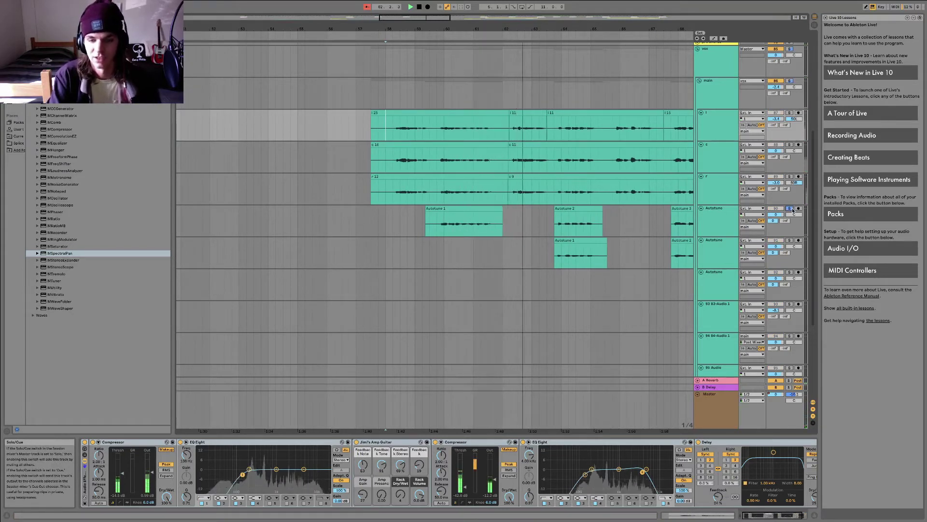
pyautogui.click(790, 241)
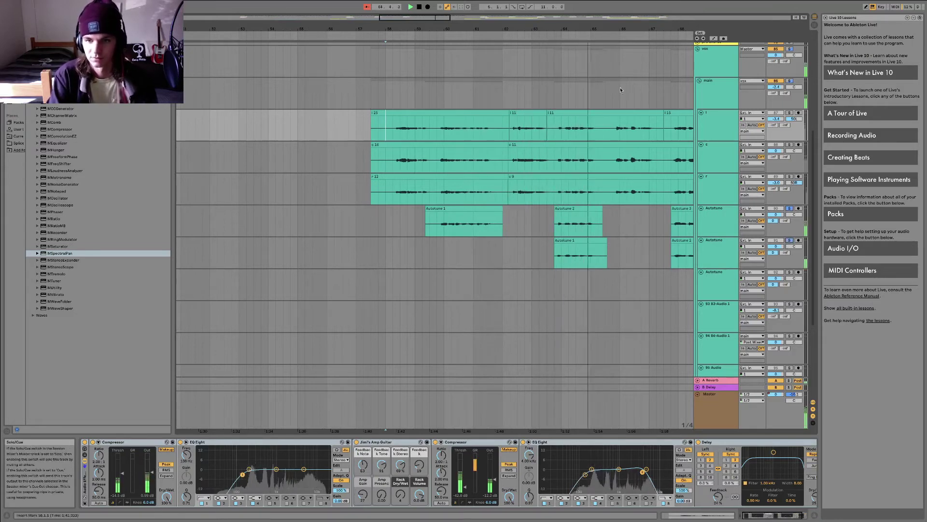
pyautogui.moveTo(671, 30); pyautogui.dragTo(485, 206)
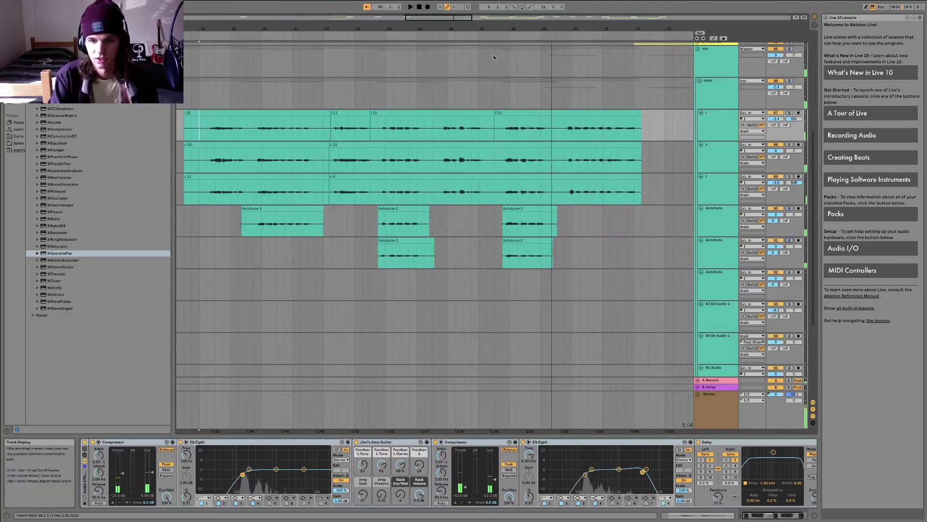
# Audition the end of the second verse vocals and the final pair of Autotune clips, soloing the two Autotune tracks.
pyautogui.click(492, 102)
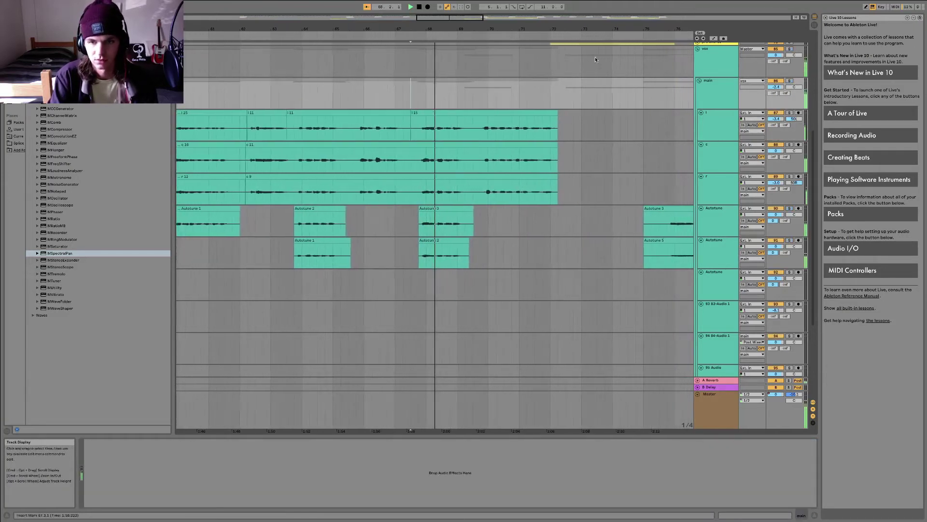
pyautogui.hscroll(5, 595, 60)
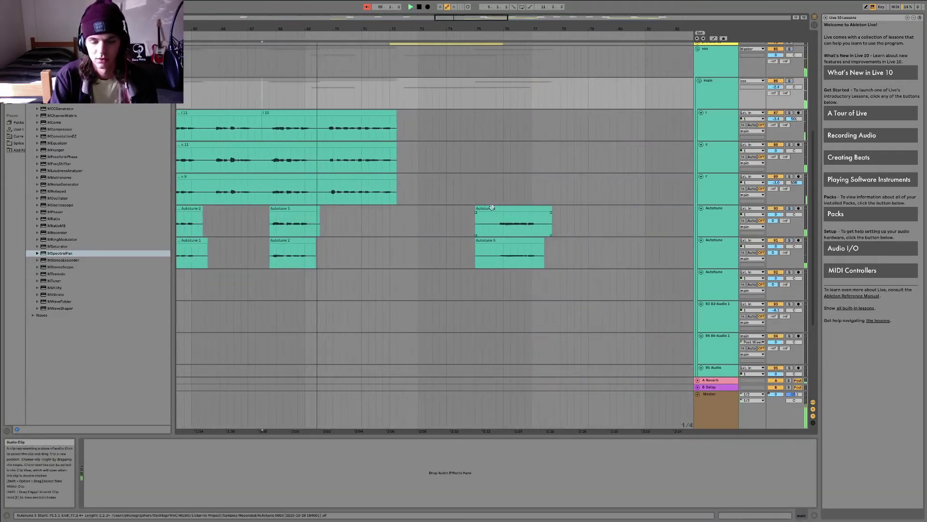
pyautogui.click(789, 208)
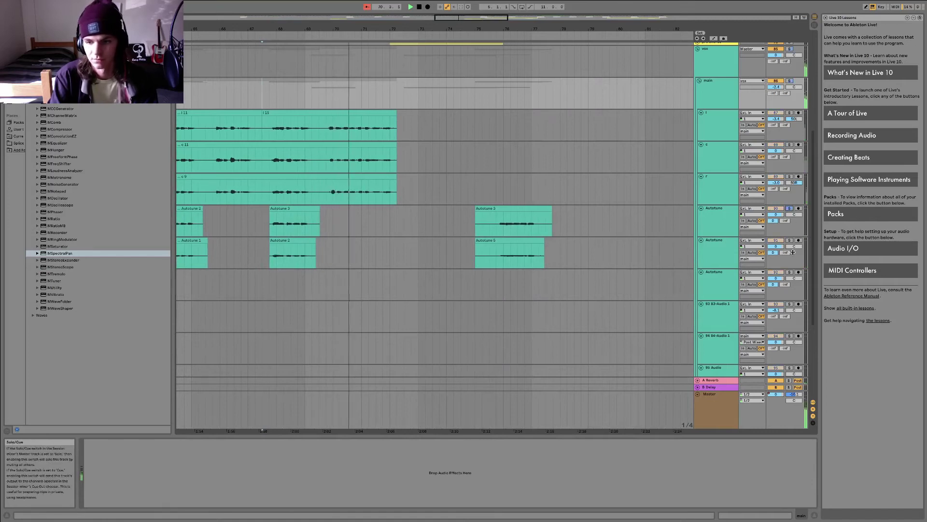
pyautogui.click(494, 190)
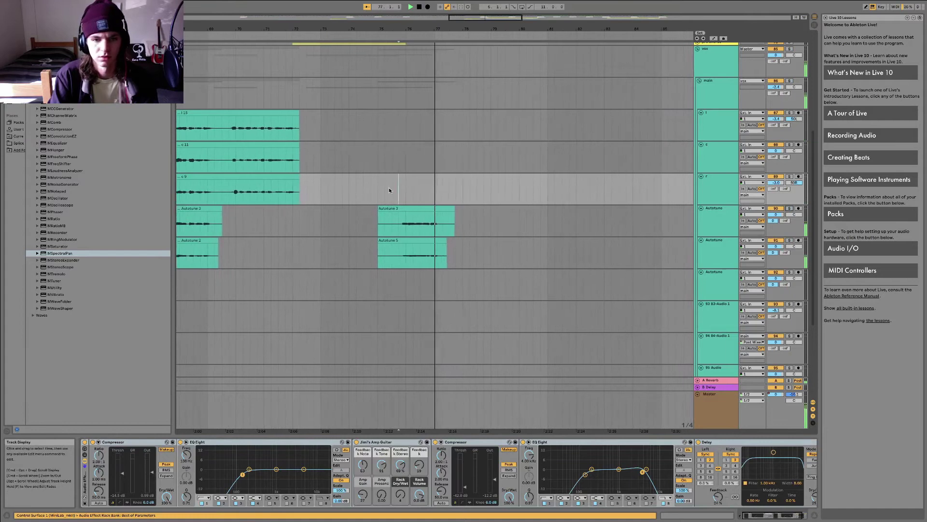
pyautogui.click(376, 190)
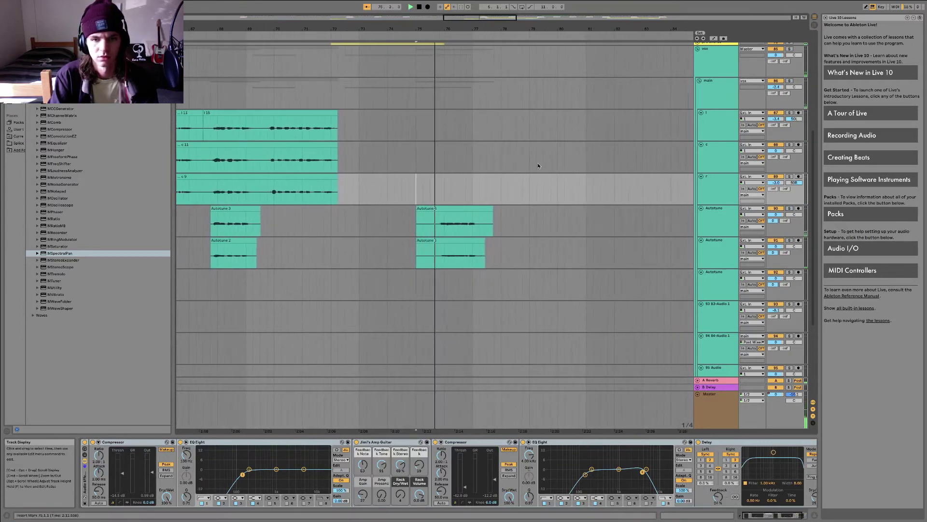
# Unfold the echo group to show its individual vocal tracks.
pyautogui.scroll(10, 537, 164)
pyautogui.scroll(-5, 537, 163)
pyautogui.scroll(5, 537, 163)
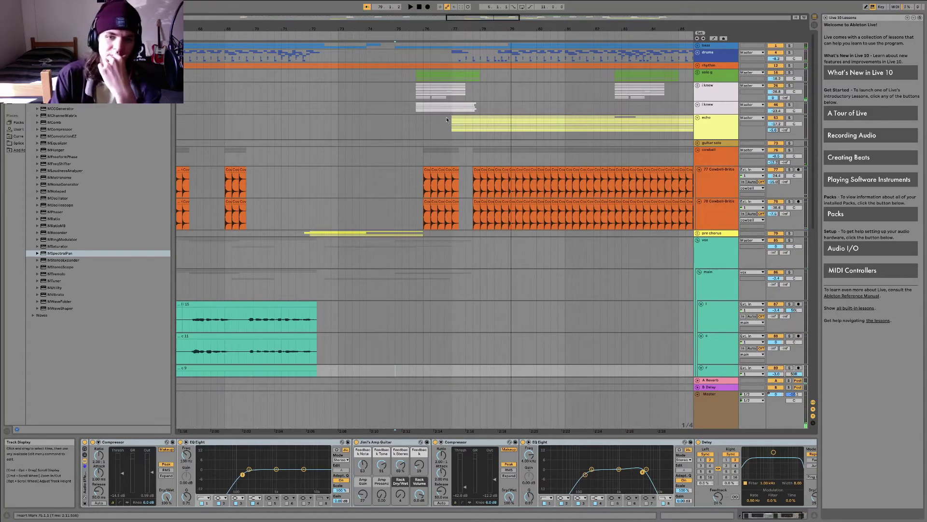
pyautogui.click(430, 122)
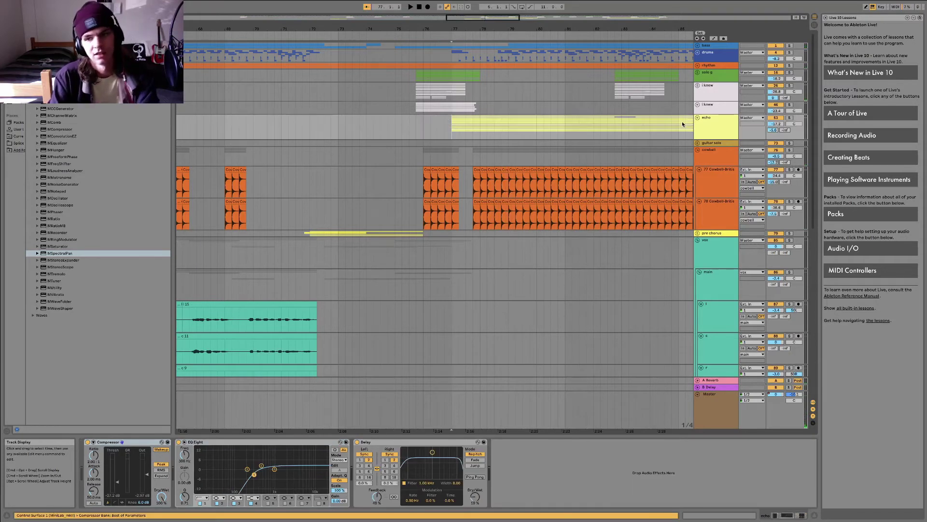
pyautogui.scroll(-3, 624, 187)
pyautogui.scroll(3, 627, 192)
pyautogui.scroll(1, 627, 192)
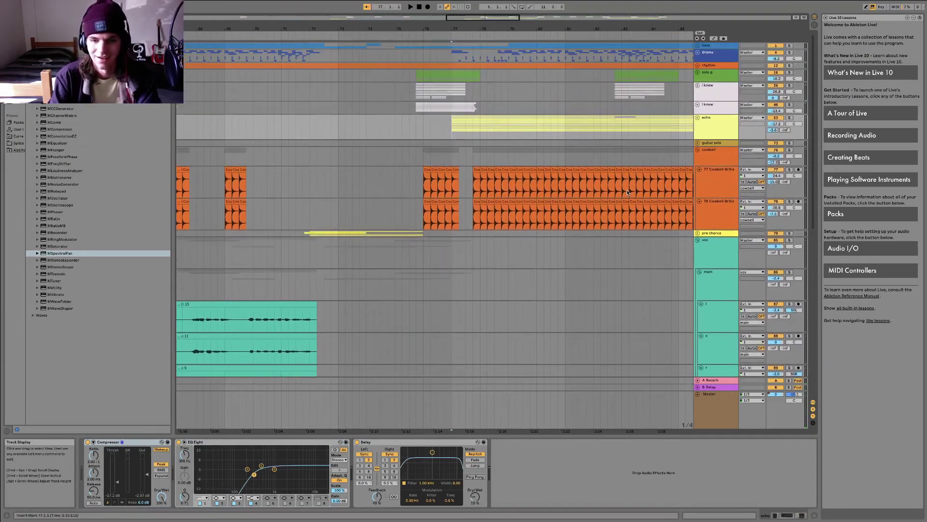
pyautogui.click(697, 120)
pyautogui.scroll(-2, 724, 145)
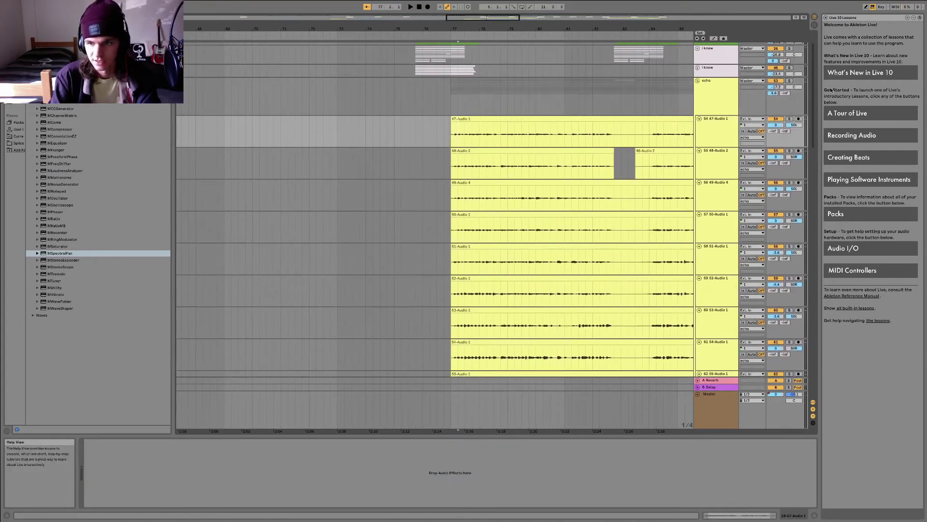
# Solo the echo group and play it from the start of its clips.
pyautogui.click(790, 80)
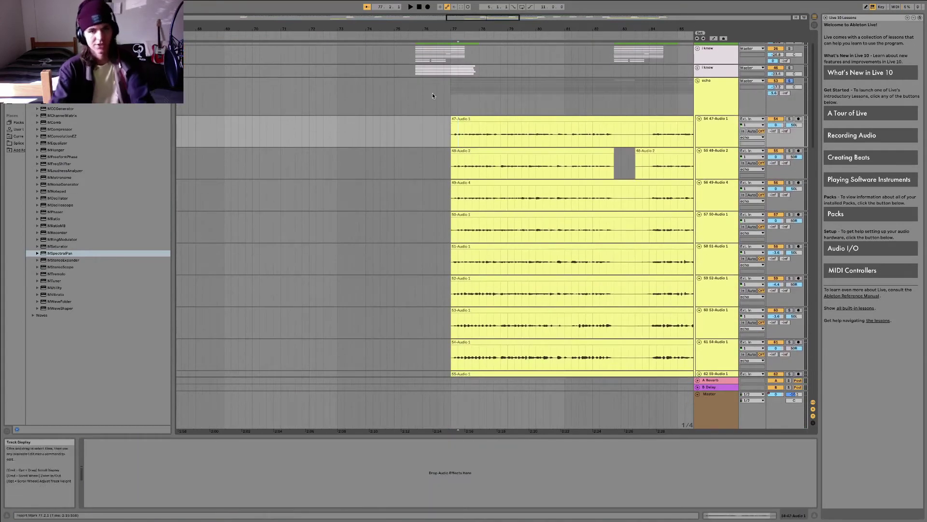
pyautogui.click(449, 98)
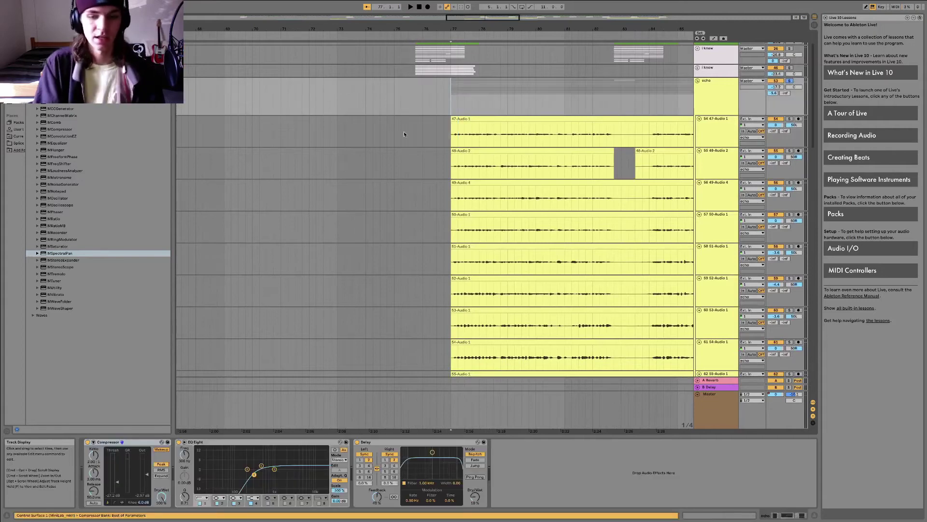
pyautogui.scroll(-5, 403, 134)
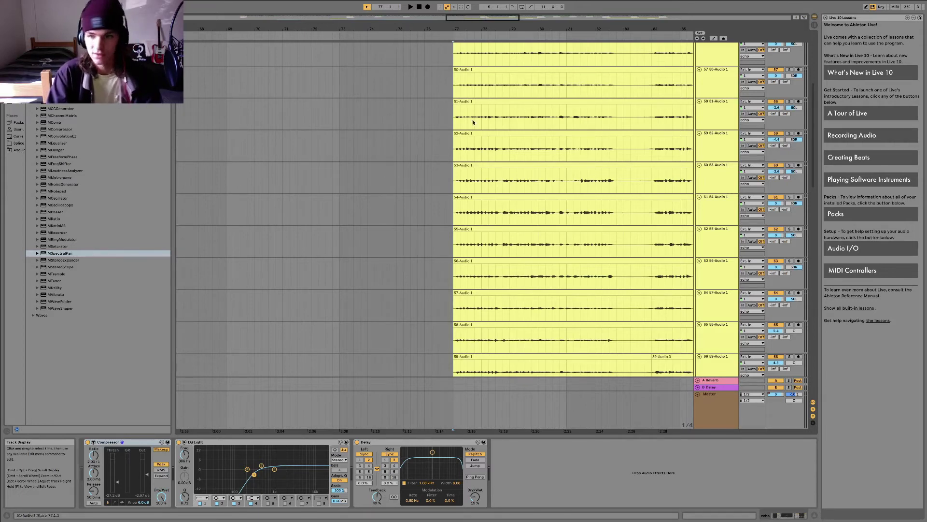
pyautogui.scroll(8, 526, 198)
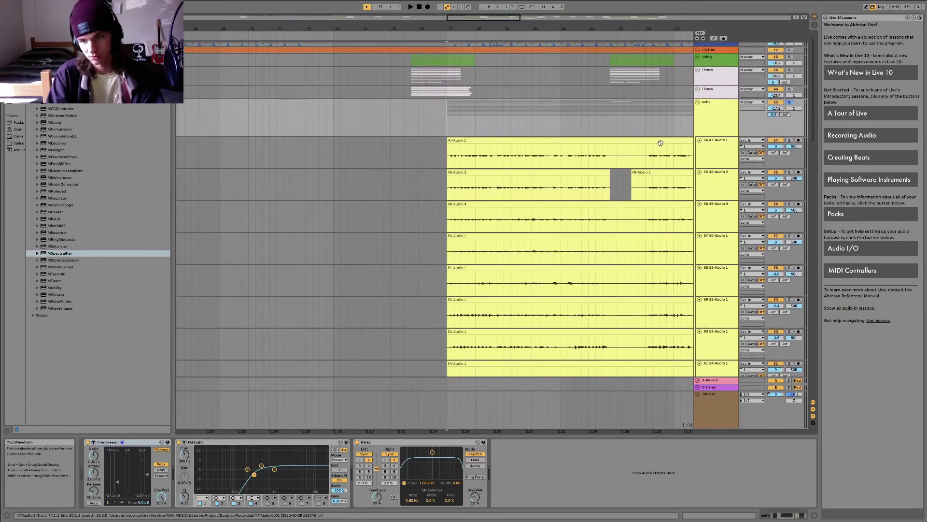
pyautogui.click(441, 164)
pyautogui.press('space')
pyautogui.hscroll(2, 531, 193)
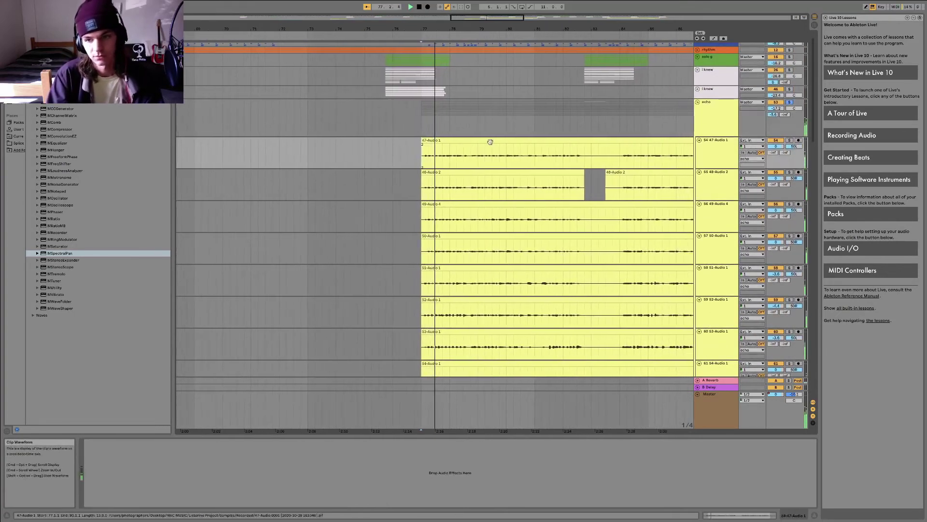
# Follow the soloed echo playback through all the group's tracks to the short clips near its end.
pyautogui.scroll(-3, 534, 154)
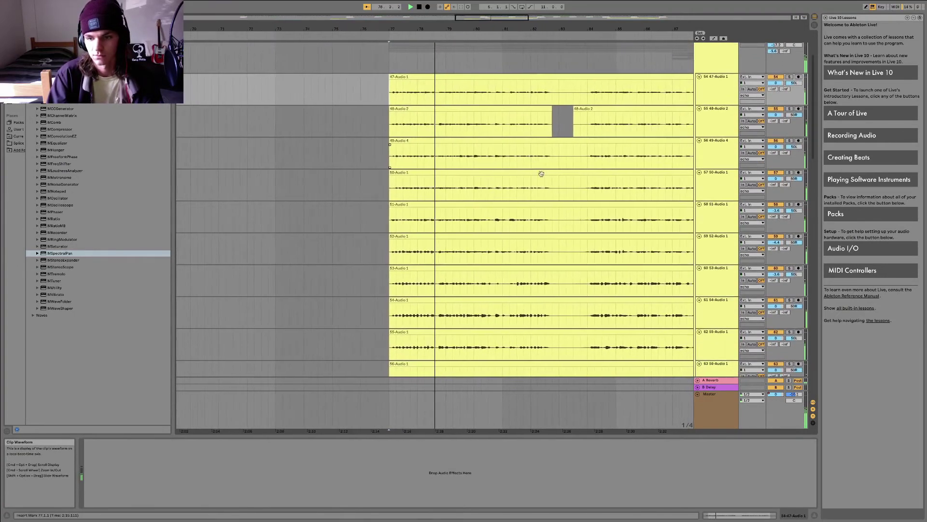
pyautogui.scroll(-2, 622, 225)
pyautogui.scroll(-2, 622, 226)
pyautogui.scroll(-5, 427, 58)
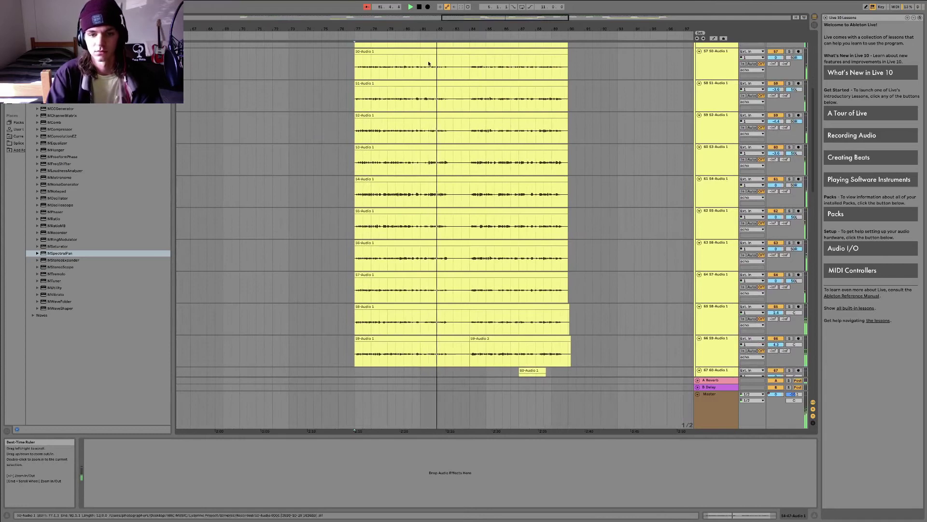
pyautogui.scroll(5, 549, 196)
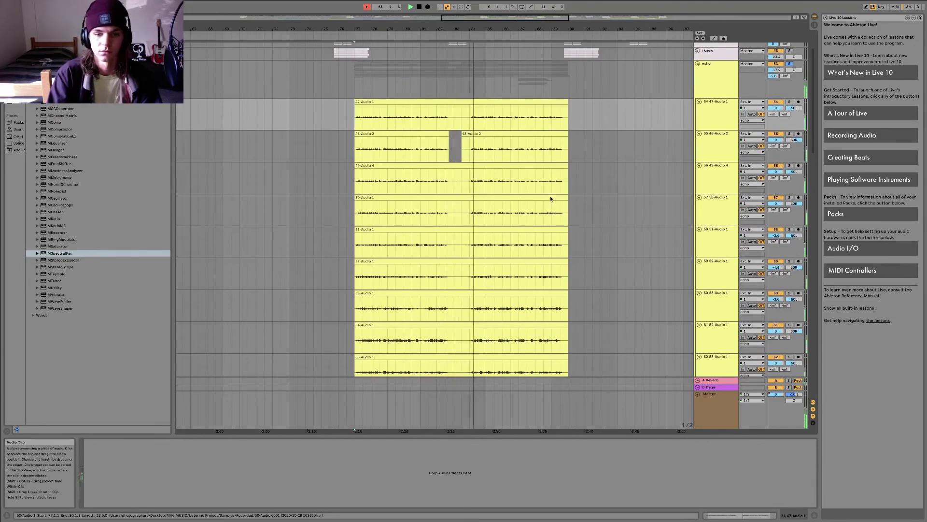
pyautogui.scroll(-10, 549, 197)
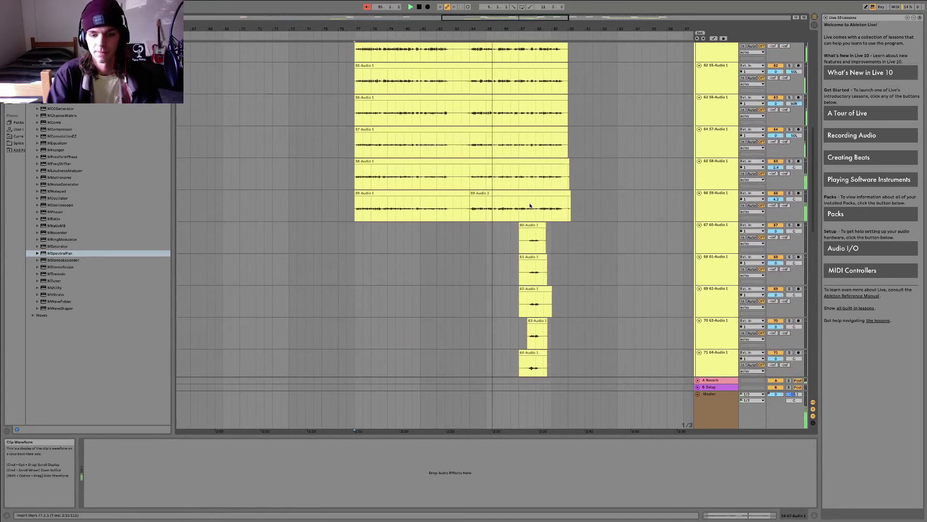
pyautogui.scroll(-3, 530, 206)
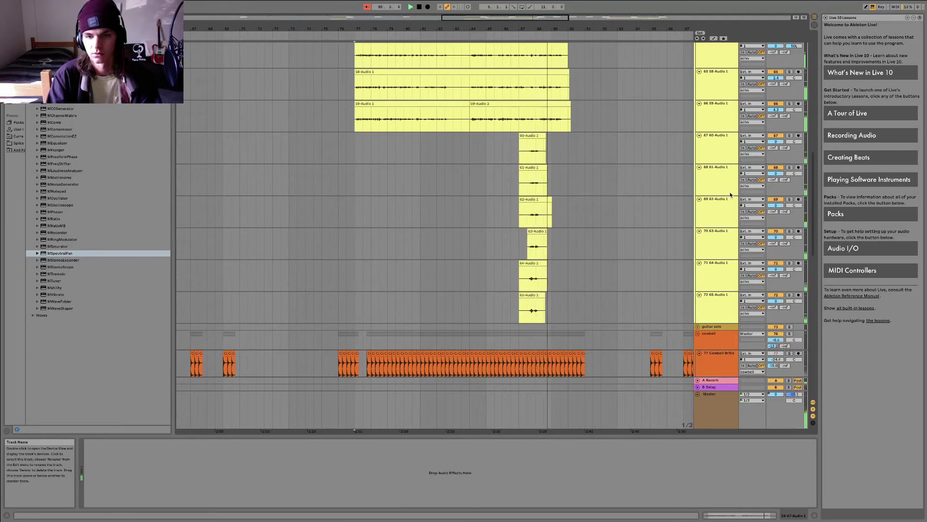
# Solo the six short-clip echo tracks, 60-Audio through 65-Audio, and play them from within their clips.
pyautogui.click(530, 153)
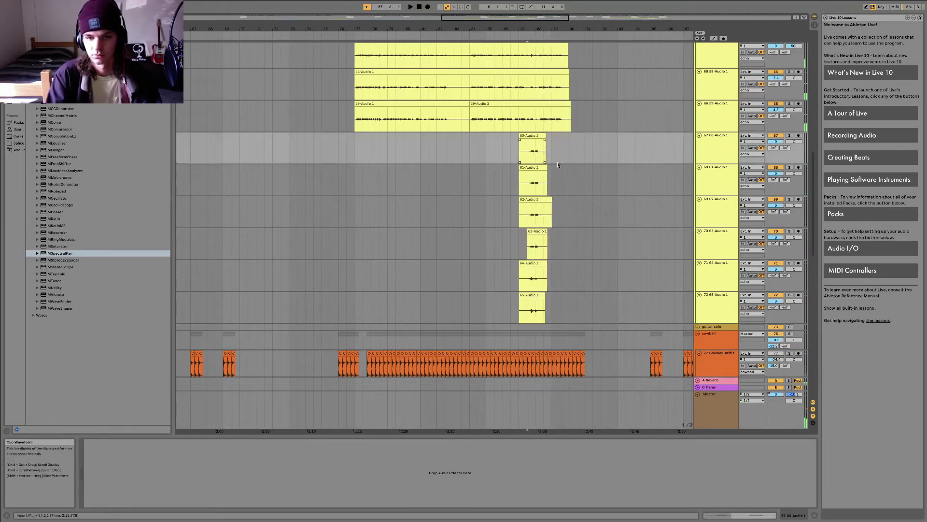
pyautogui.click(789, 135)
pyautogui.keyDown('ctrl'); pyautogui.click(789, 294); pyautogui.keyUp('ctrl')
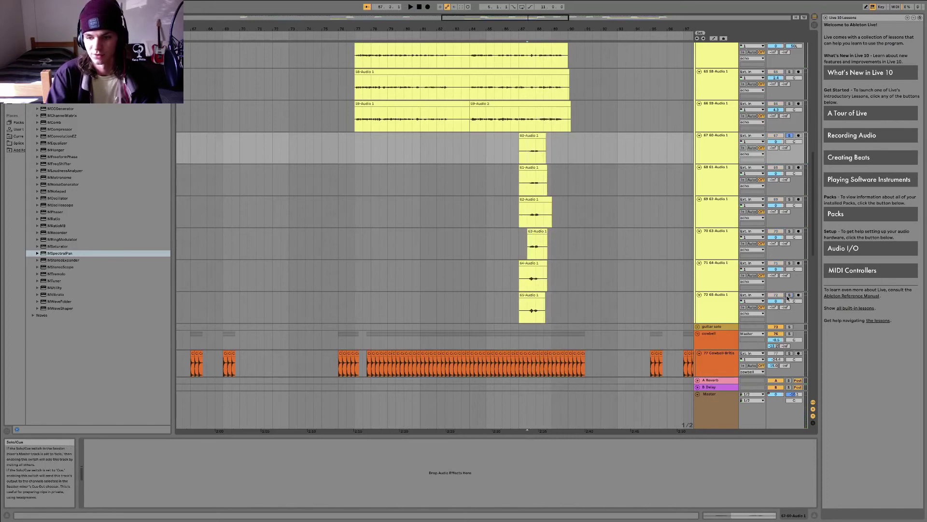
pyautogui.keyDown('ctrl'); pyautogui.click(789, 262); pyautogui.keyUp('ctrl')
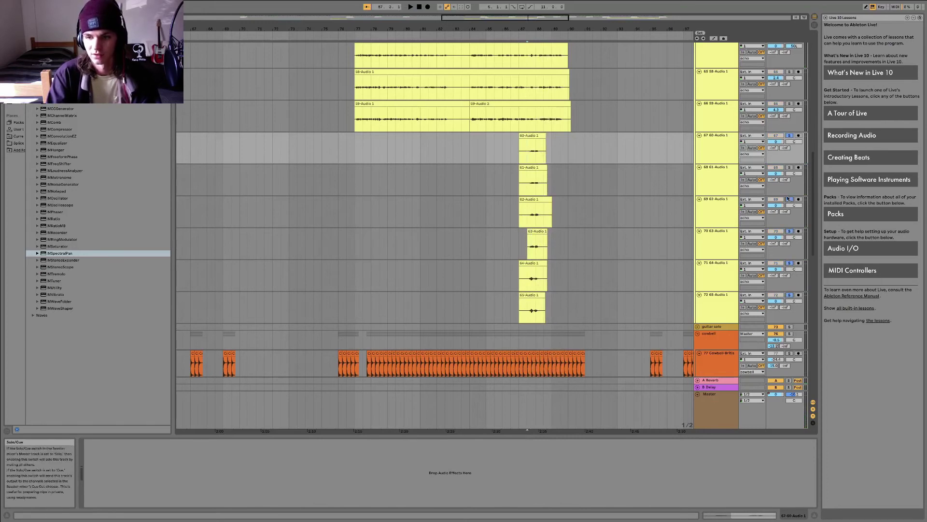
pyautogui.keyDown('ctrl'); pyautogui.click(789, 167); pyautogui.keyUp('ctrl')
pyautogui.press('space')
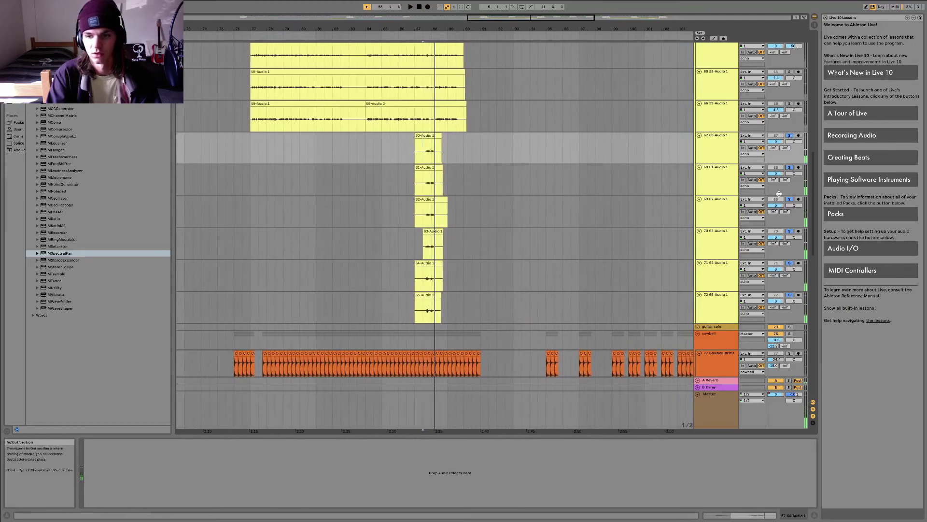
# Fold the vox group and unfold the chorus group to show its four vocal tracks.
pyautogui.scroll(-10, 514, 218)
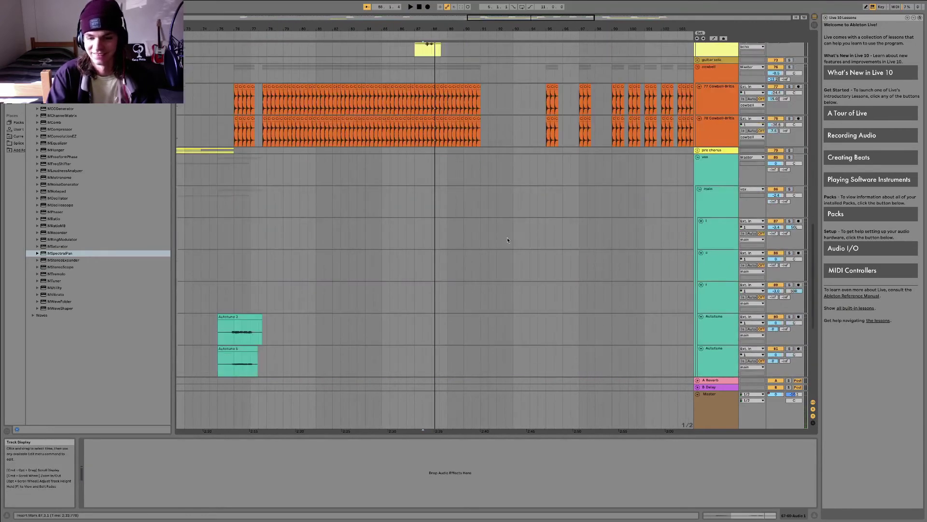
pyautogui.moveTo(489, 30); pyautogui.dragTo(488, 22)
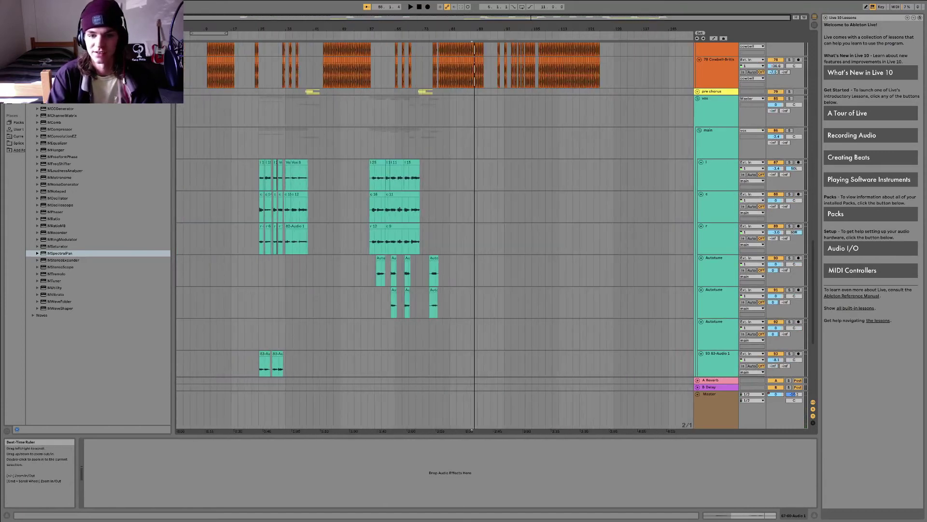
pyautogui.click(696, 98)
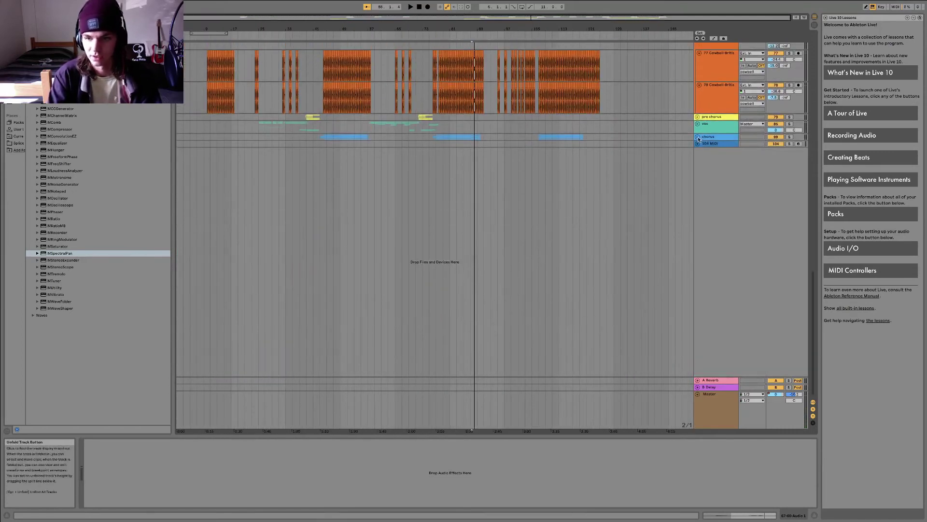
pyautogui.click(698, 138)
# Solo the chorus group and audition it from the start of the second chorus.
pyautogui.click(438, 181)
pyautogui.press('space')
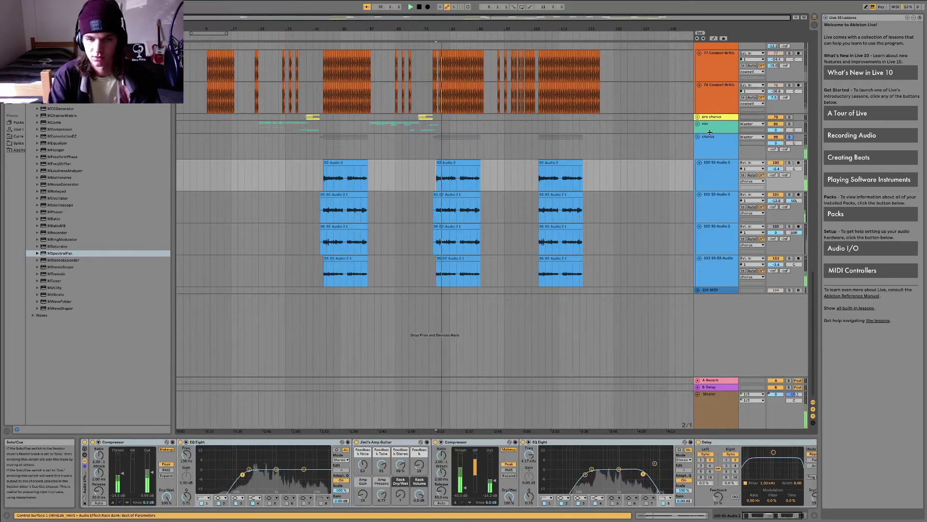
pyautogui.click(730, 153)
pyautogui.click(720, 175)
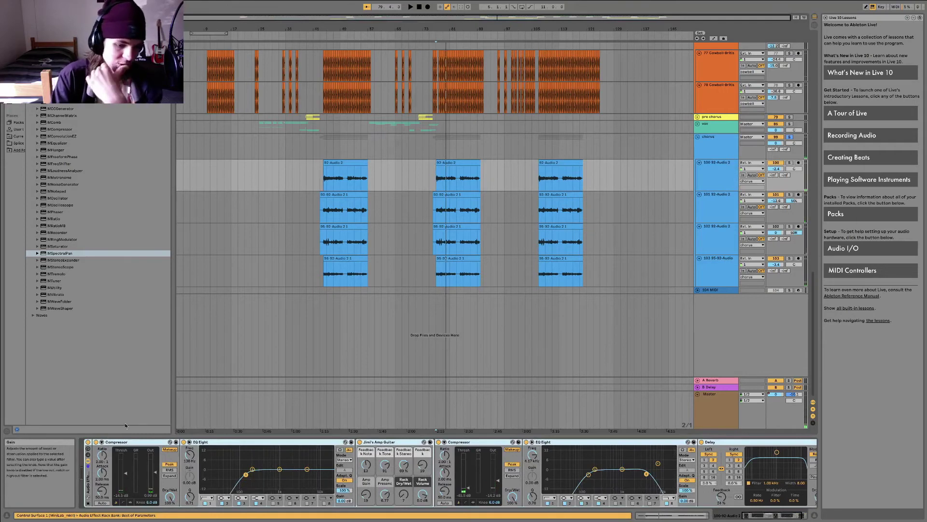
# Replay the second chorus while adjusting Rack Dry/Wet in Jimi's Amp Guitar on the first chorus track, and view the rest of its effects chain.
pyautogui.click(389, 443)
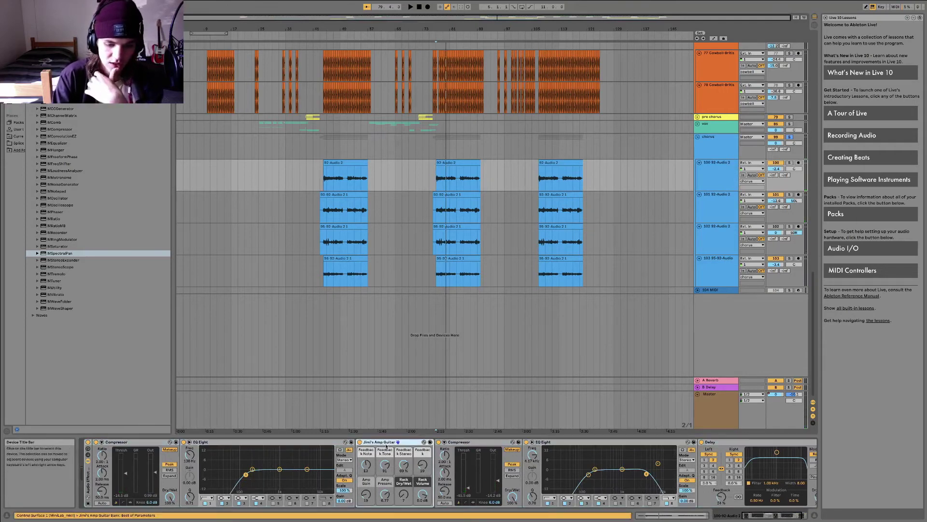
pyautogui.click(441, 187)
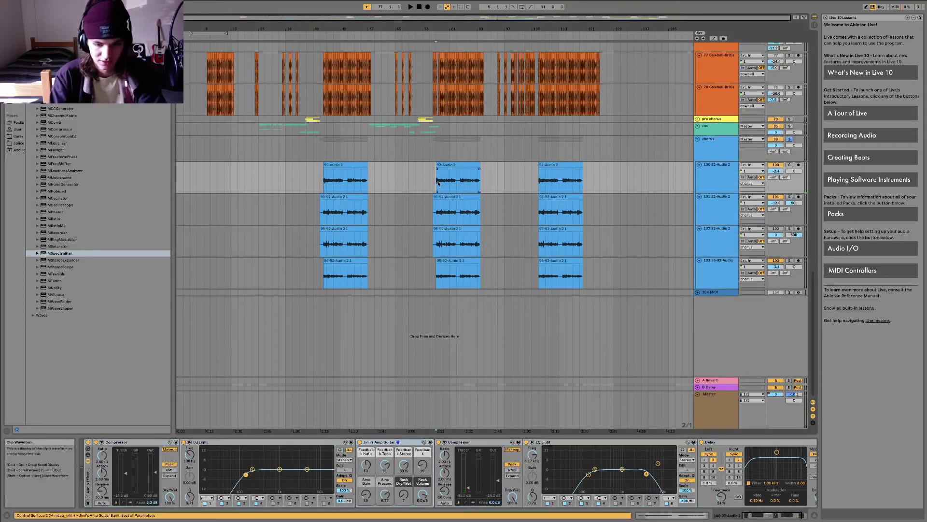
pyautogui.press('space')
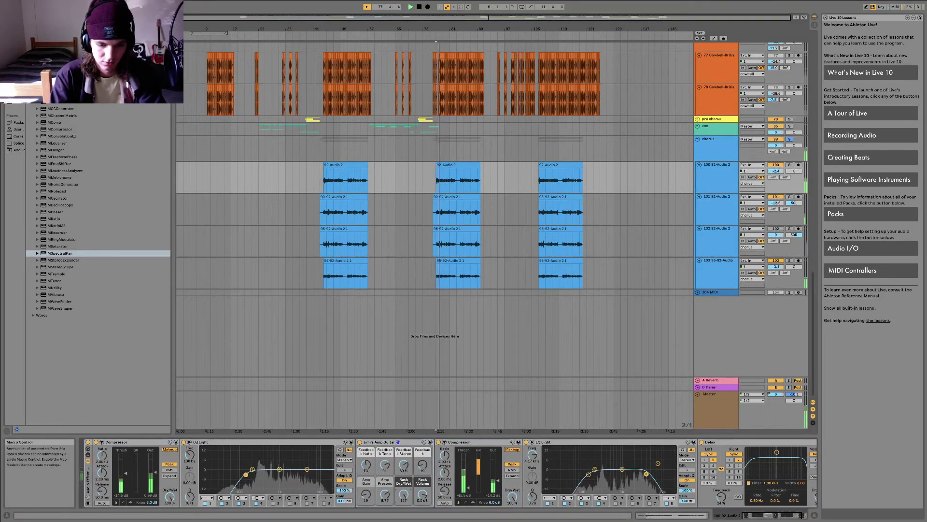
pyautogui.moveTo(404, 492); pyautogui.dragTo(405, 503)
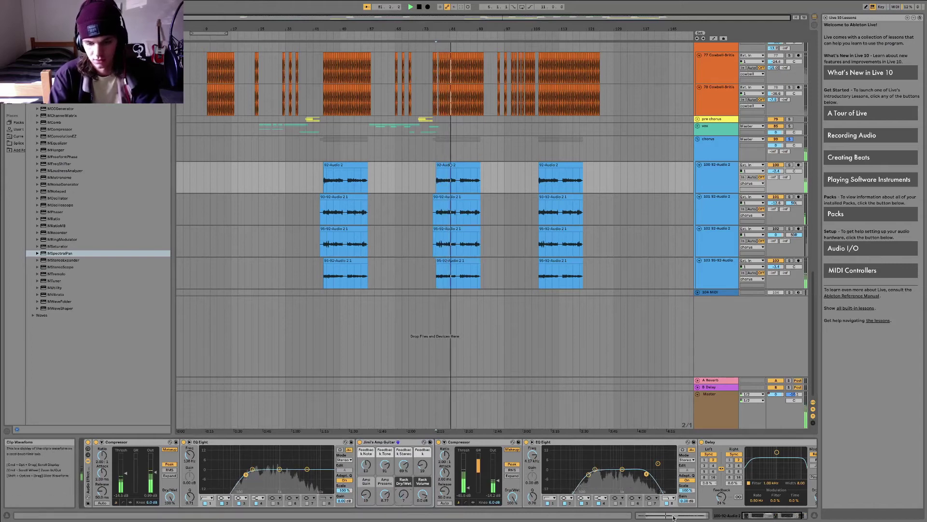
pyautogui.moveTo(669, 517); pyautogui.dragTo(681, 518)
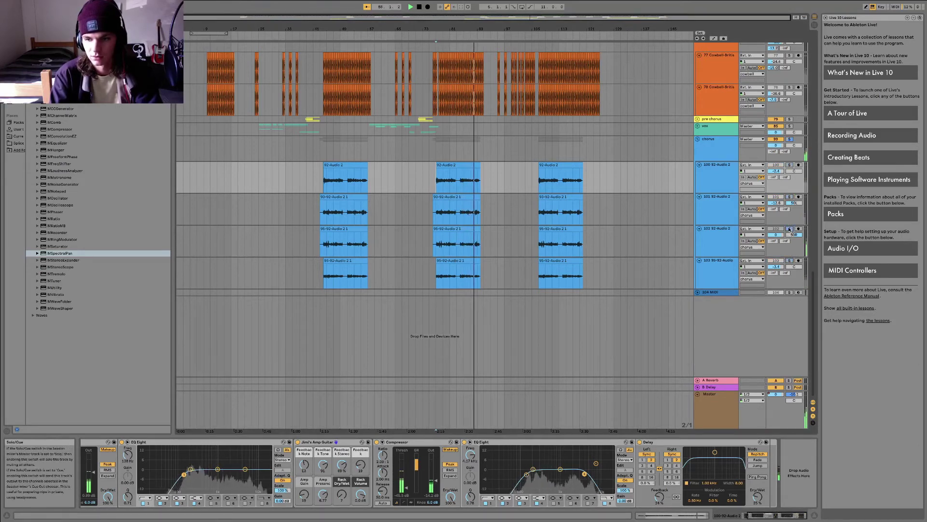
# Clear the chorus solos and play the full mix from the start of the second chorus.
pyautogui.click(789, 230)
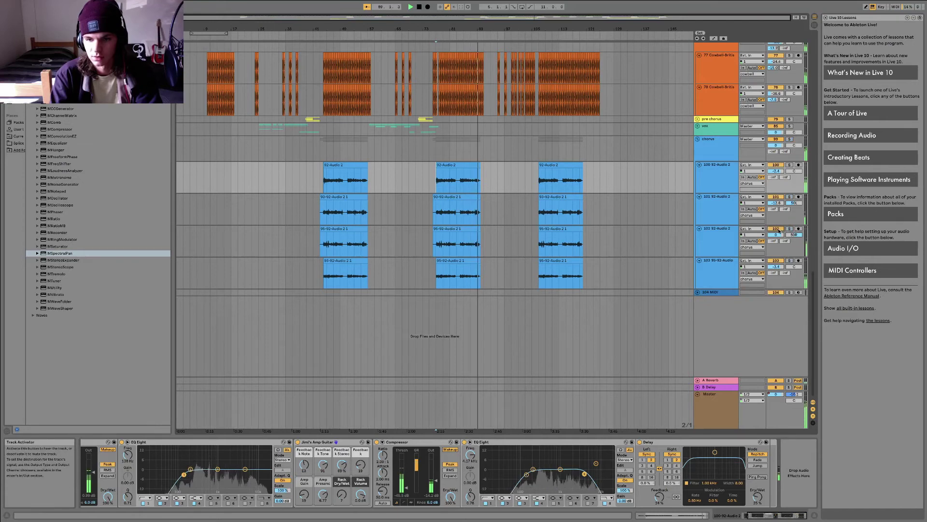
pyautogui.click(453, 198)
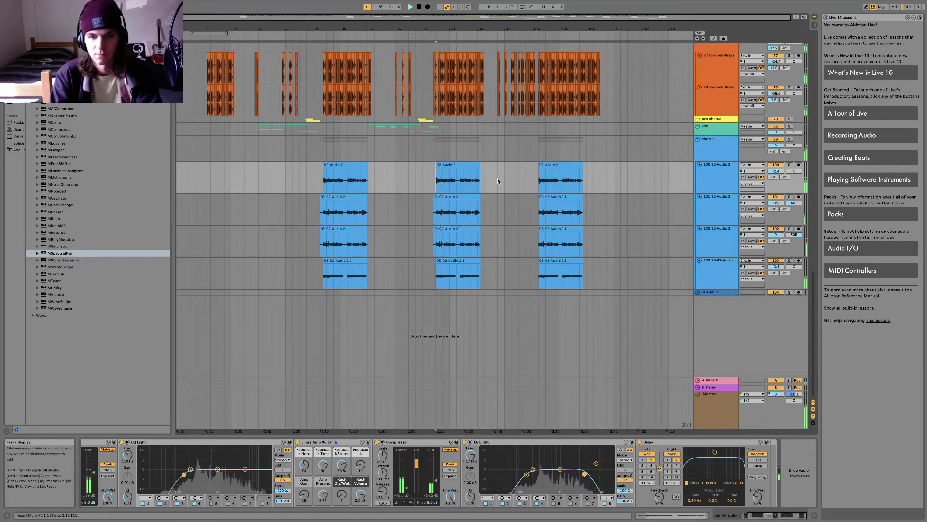
# Fold the chorus, cowbell and echo groups so the arrangement shows only compact group tracks.
pyautogui.scroll(5, 495, 180)
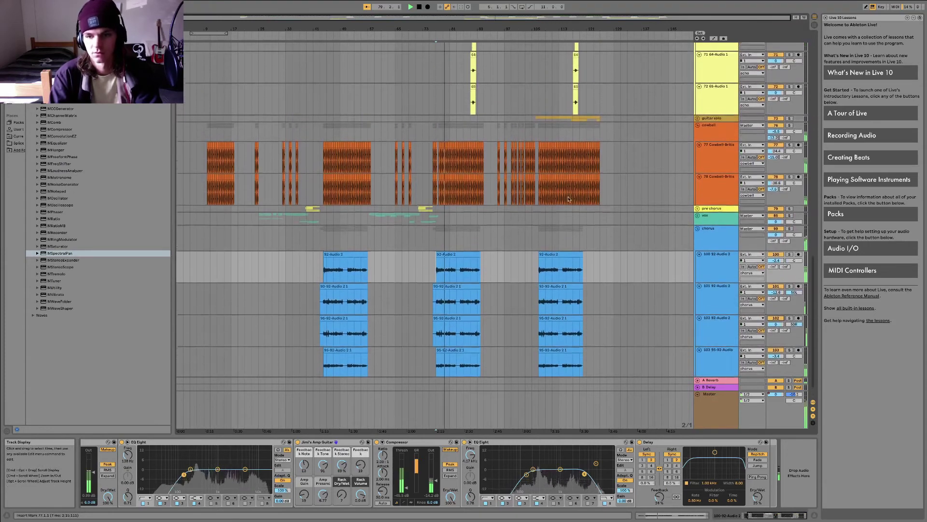
pyautogui.click(701, 233)
pyautogui.click(699, 231)
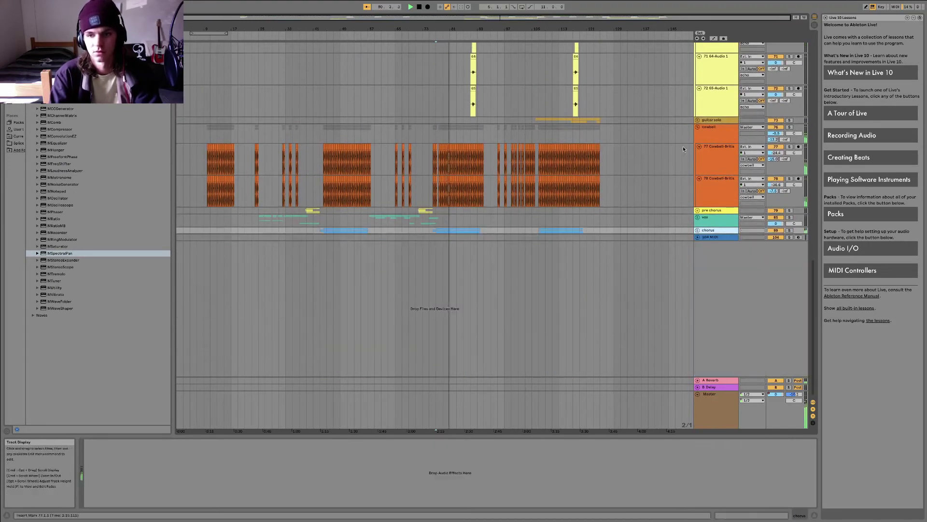
pyautogui.click(698, 128)
pyautogui.scroll(6, 698, 111)
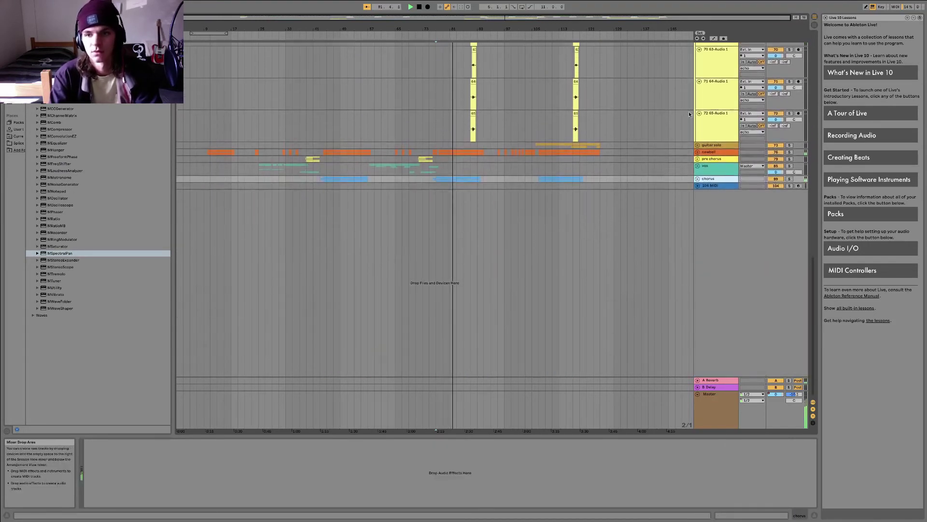
pyautogui.scroll(10, 697, 89)
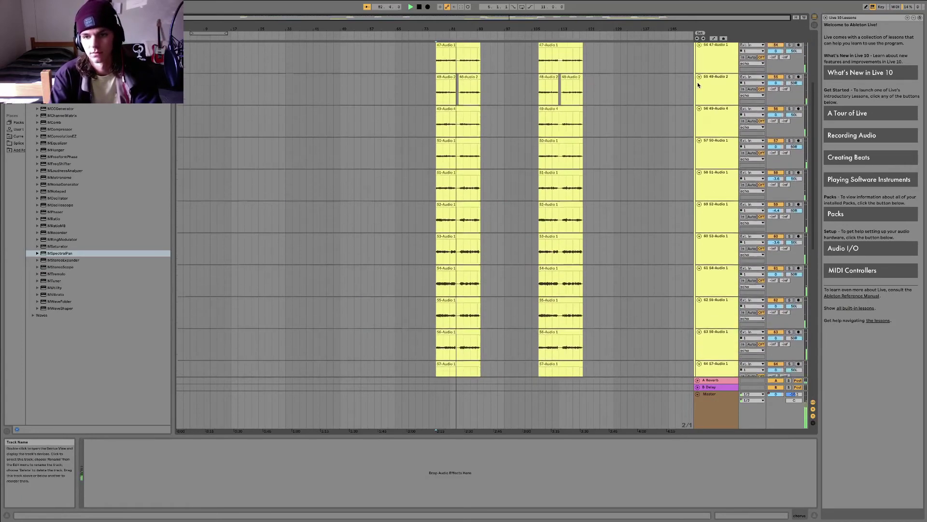
pyautogui.click(697, 118)
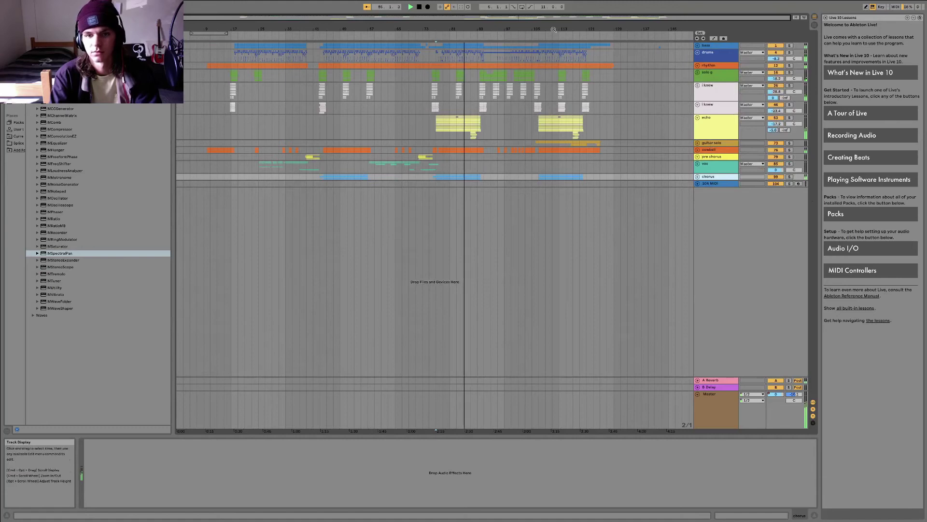
# Unfold the drums group and audition the second kick track in solo from the end of the second chorus.
pyautogui.moveTo(553, 32); pyautogui.dragTo(554, 42)
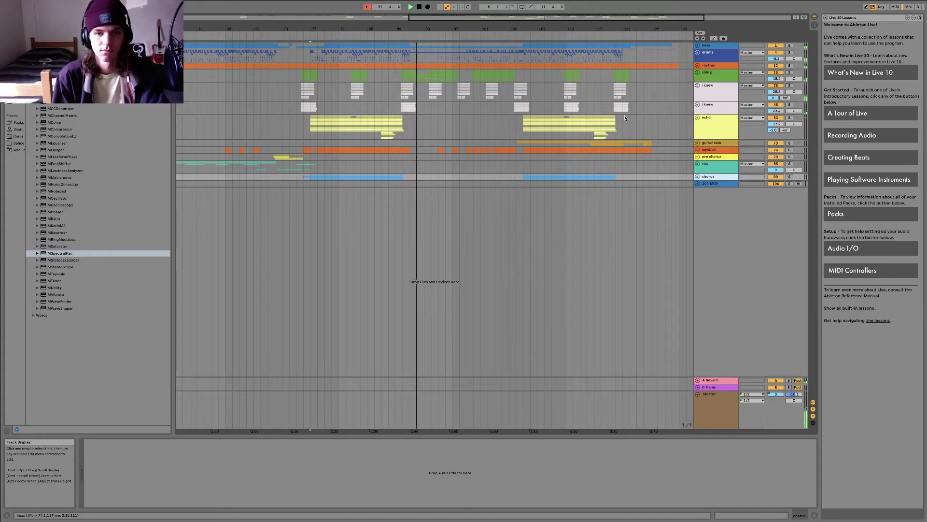
pyautogui.click(697, 52)
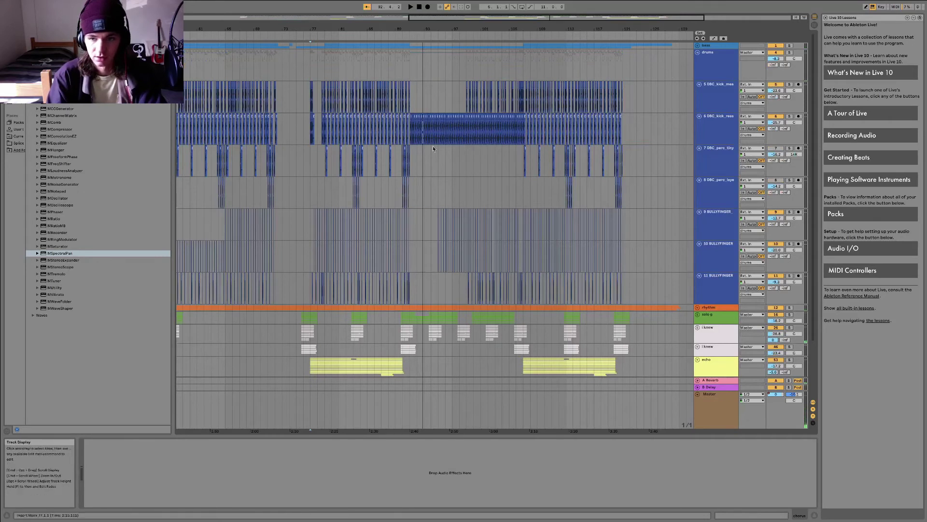
pyautogui.click(718, 116)
pyautogui.press('space')
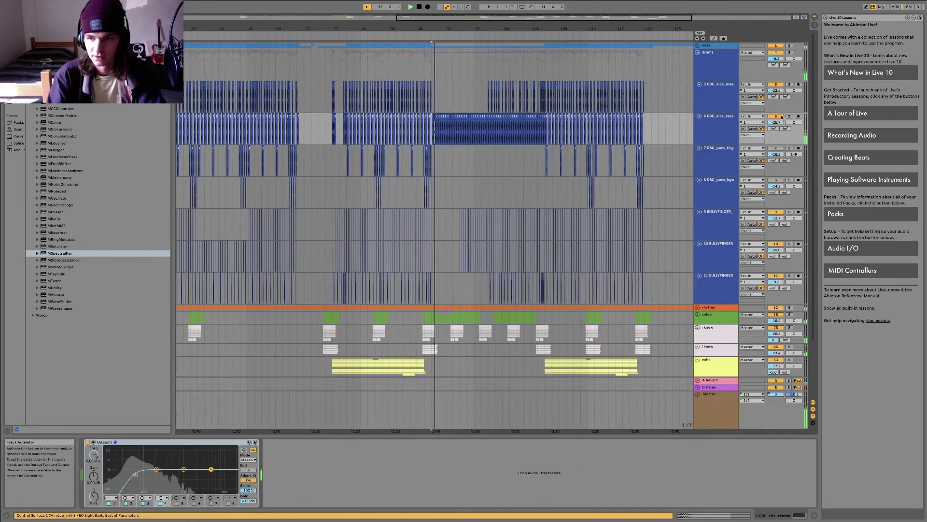
pyautogui.click(789, 116)
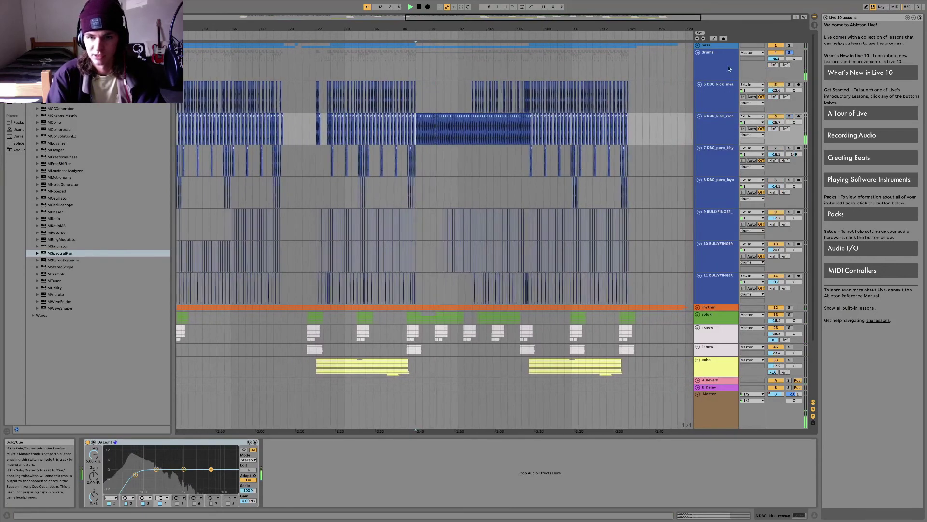
# Audition the soloed drums group where the first kick track re-enters before the last chorus, and place the insert marker just before it.
pyautogui.click(464, 105)
pyautogui.press('space')
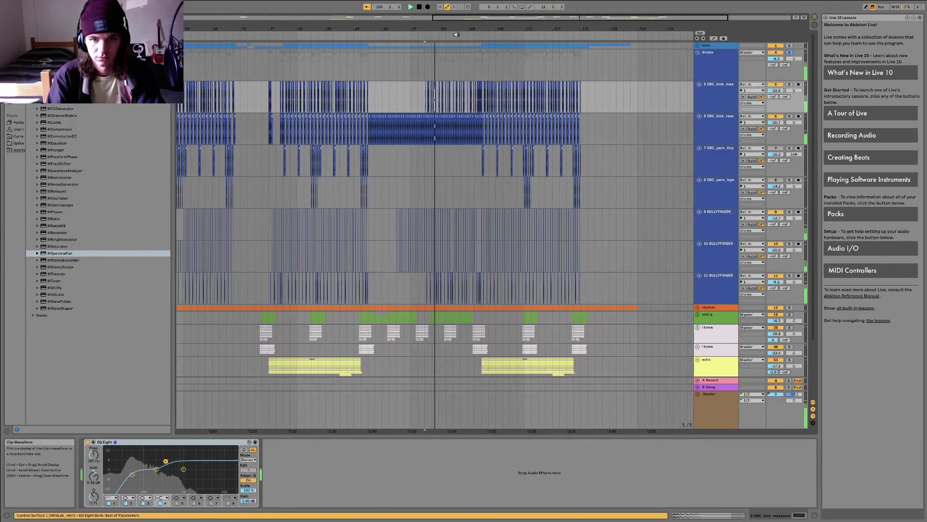
pyautogui.moveTo(426, 31); pyautogui.dragTo(422, 86)
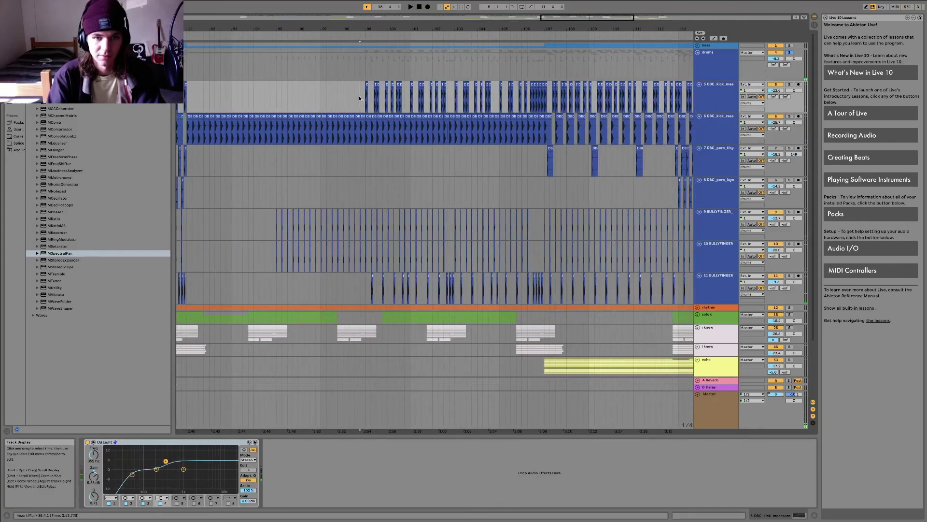
pyautogui.click(359, 95)
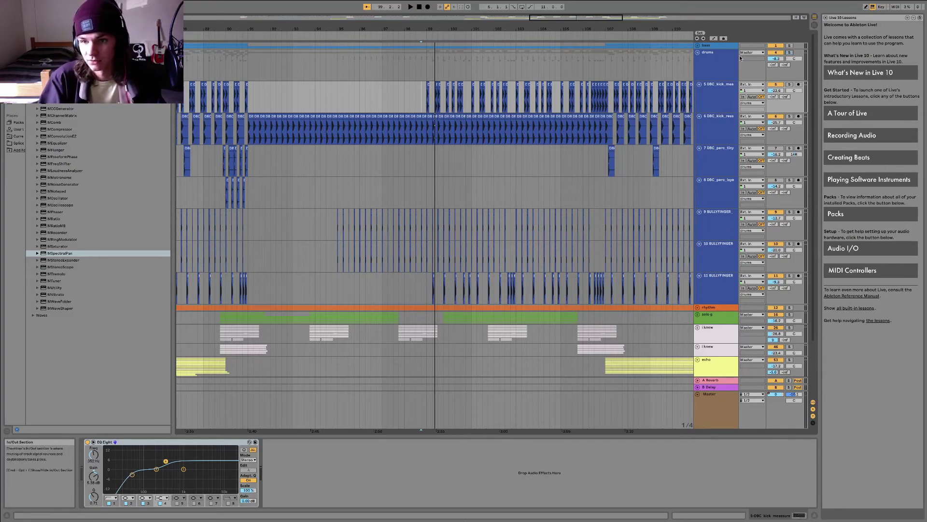
# Fold the drums group and solo the pre chorus group.
pyautogui.click(697, 53)
pyautogui.click(705, 131)
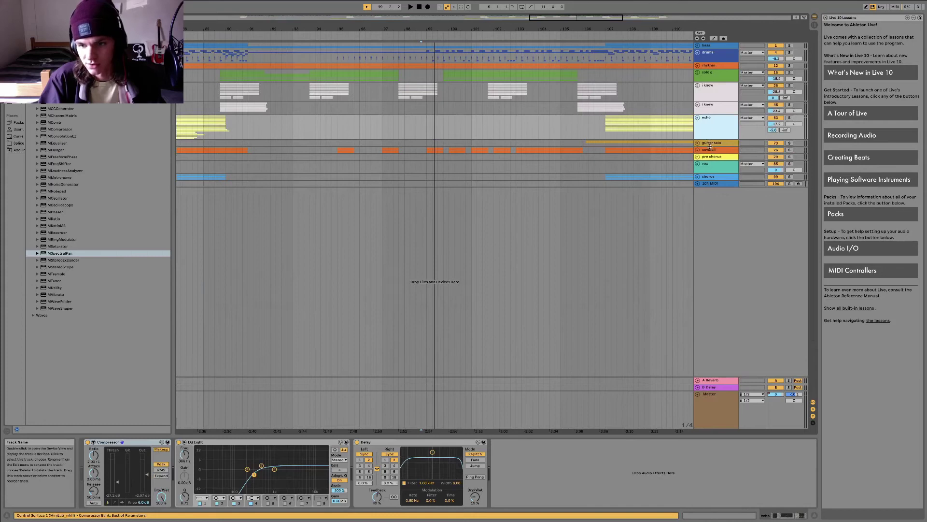
pyautogui.click(709, 144)
pyautogui.click(749, 150)
pyautogui.click(775, 157)
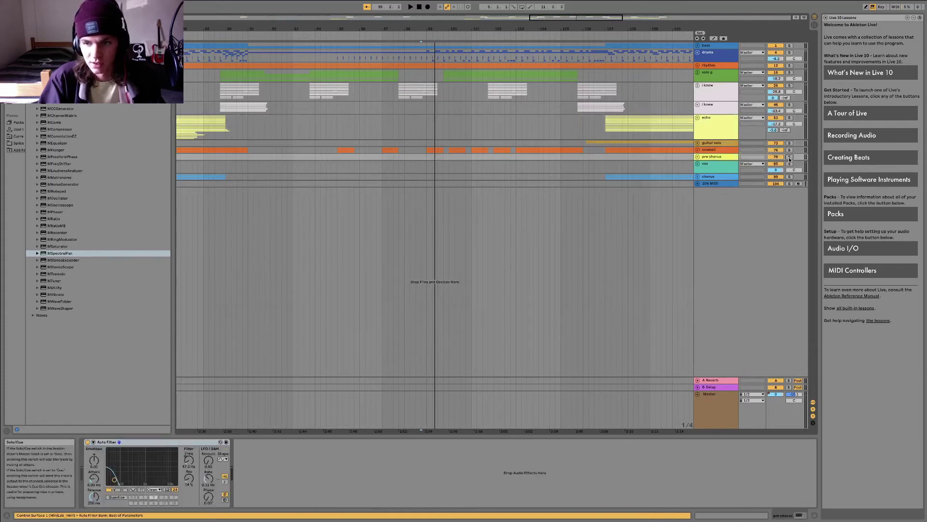
pyautogui.click(790, 157)
# Audition the second pre chorus, unfold its group to show the five tracks, and view the group's Auto Filter.
pyautogui.moveTo(473, 27); pyautogui.dragTo(387, 126)
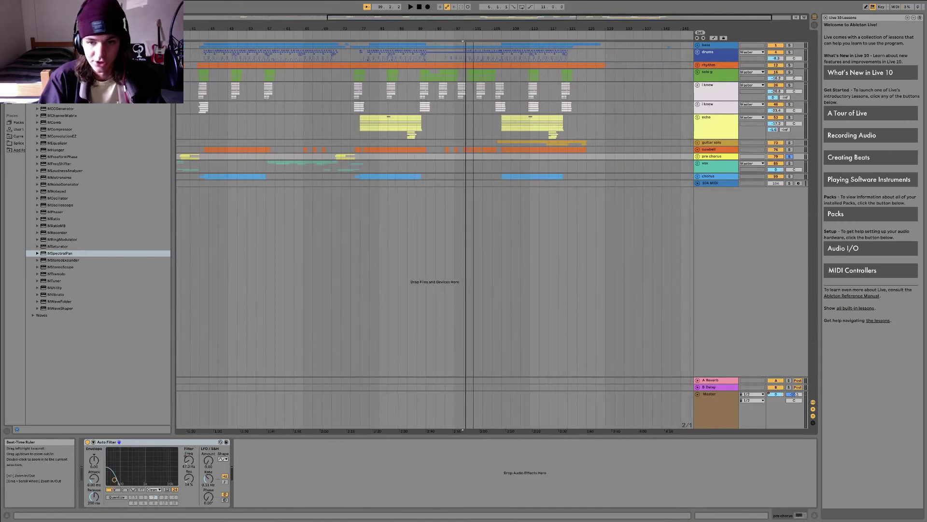
pyautogui.click(337, 159)
pyautogui.press('space')
pyautogui.press('+')
pyautogui.press('+')
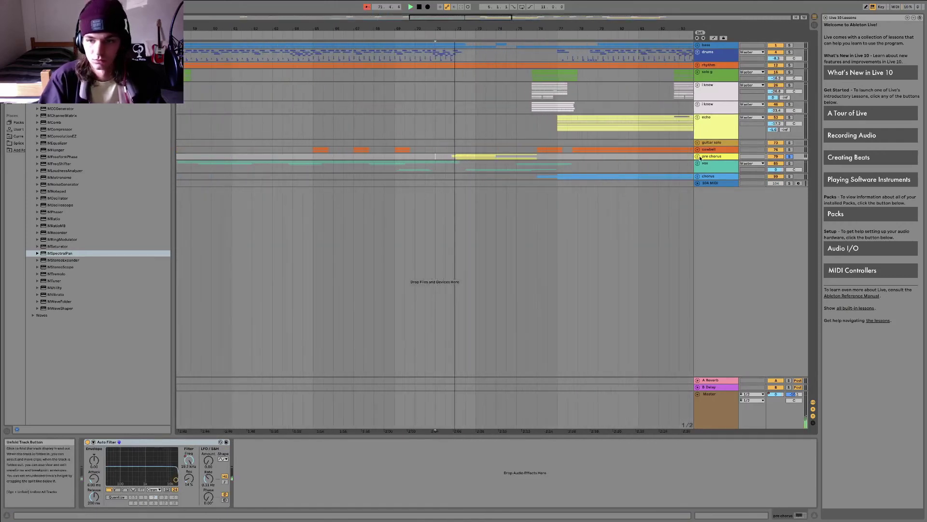
pyautogui.click(698, 156)
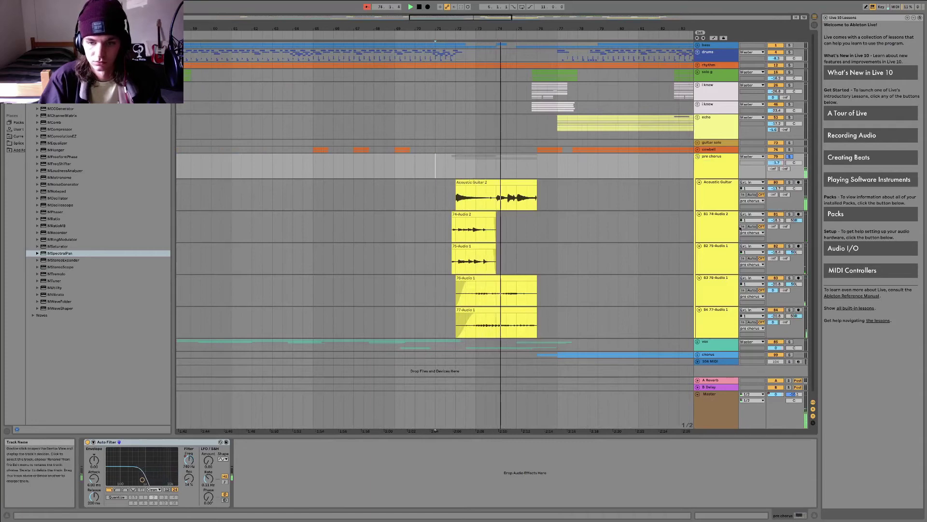
pyautogui.click(708, 196)
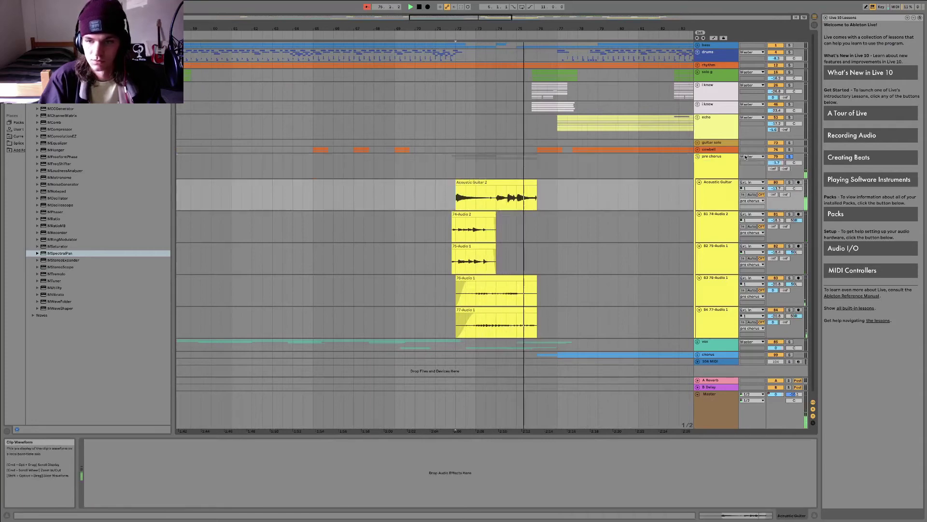
pyautogui.click(728, 160)
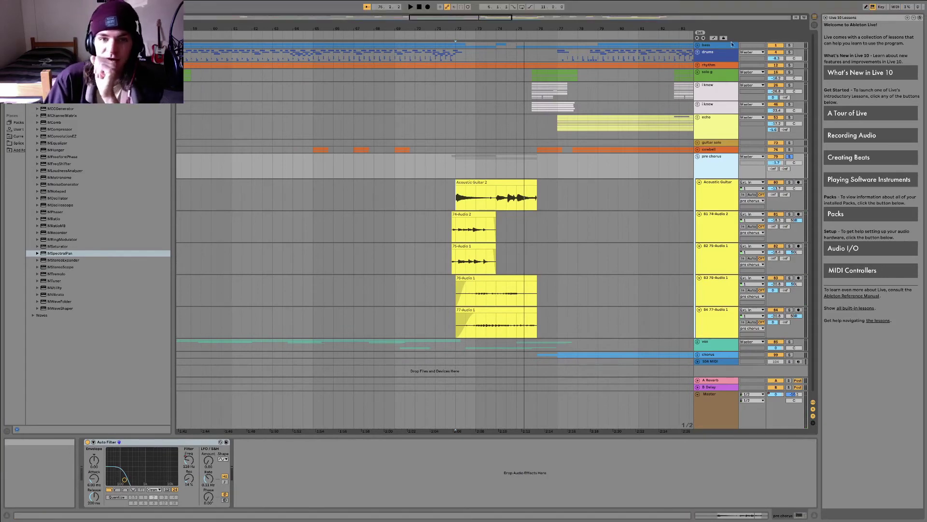
# Show the automation lanes and play the pre chorus group's Auto Filter Frequency sweep from the start of the Acoustic Guitar clip.
pyautogui.click(449, 201)
pyautogui.click(452, 208)
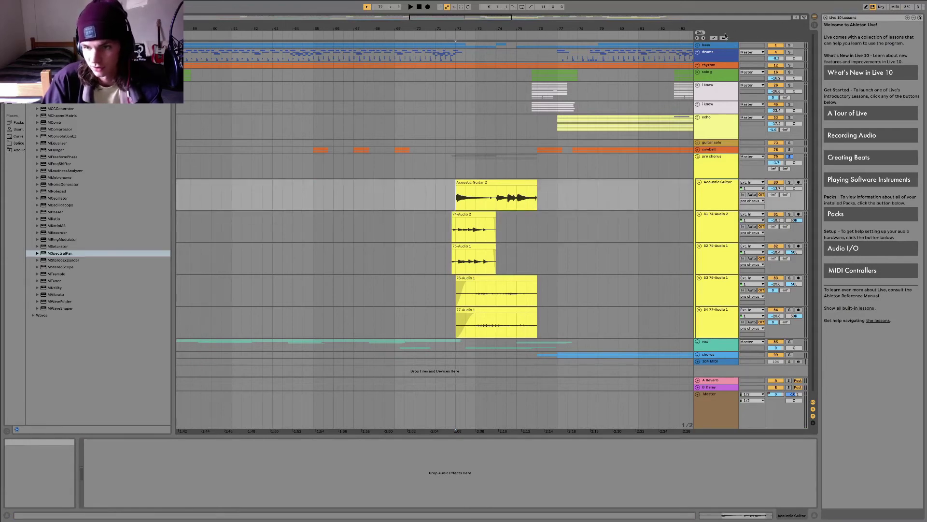
pyautogui.click(714, 38)
pyautogui.click(710, 156)
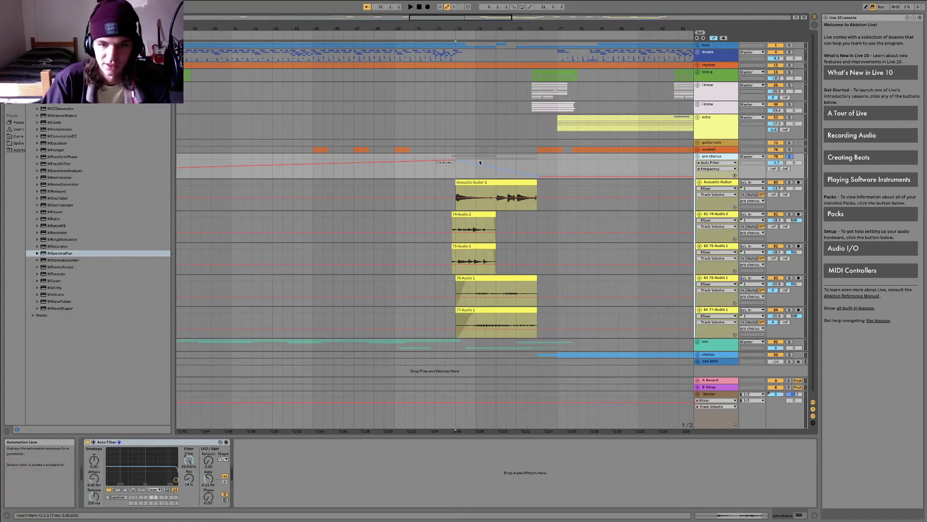
pyautogui.moveTo(534, 176)
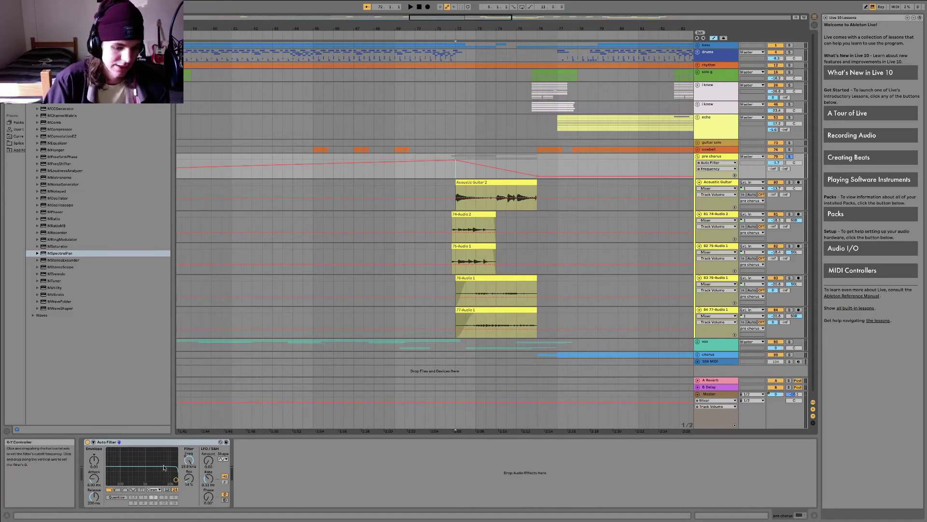
pyautogui.press('space')
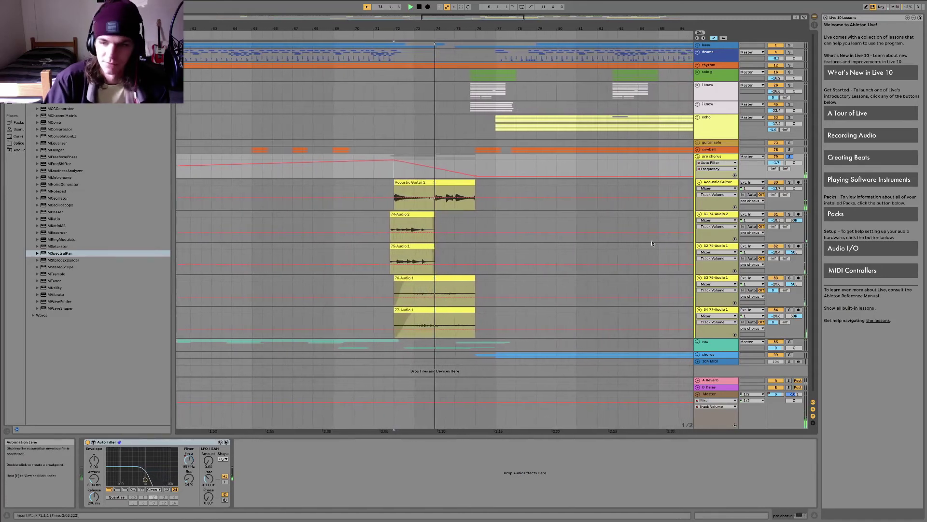
# Solo the Acoustic Guitar track and audition it through the second pre chorus, and reselect the pre chorus group.
pyautogui.click(789, 182)
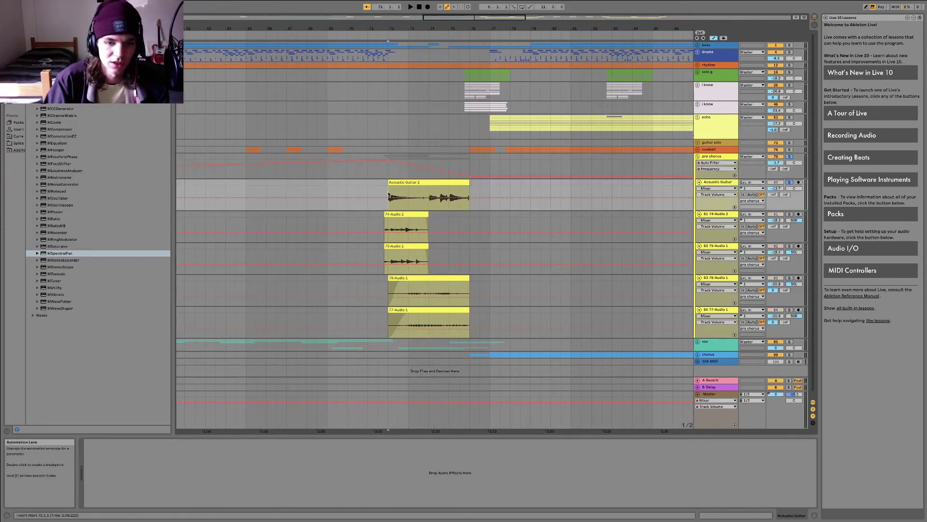
pyautogui.press('space')
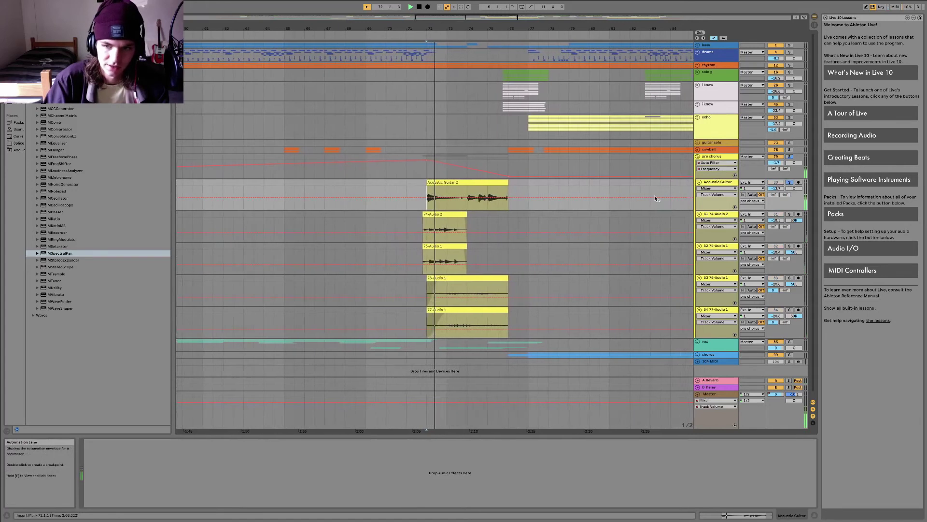
pyautogui.click(710, 161)
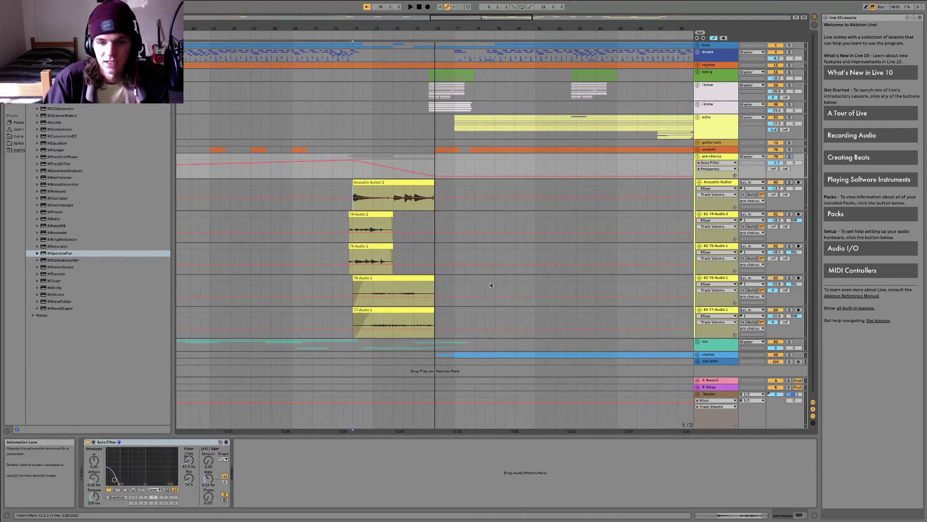
# Audition the 74-Audio and 75-Audio tracks together in solo from just before their clips start.
pyautogui.click(342, 230)
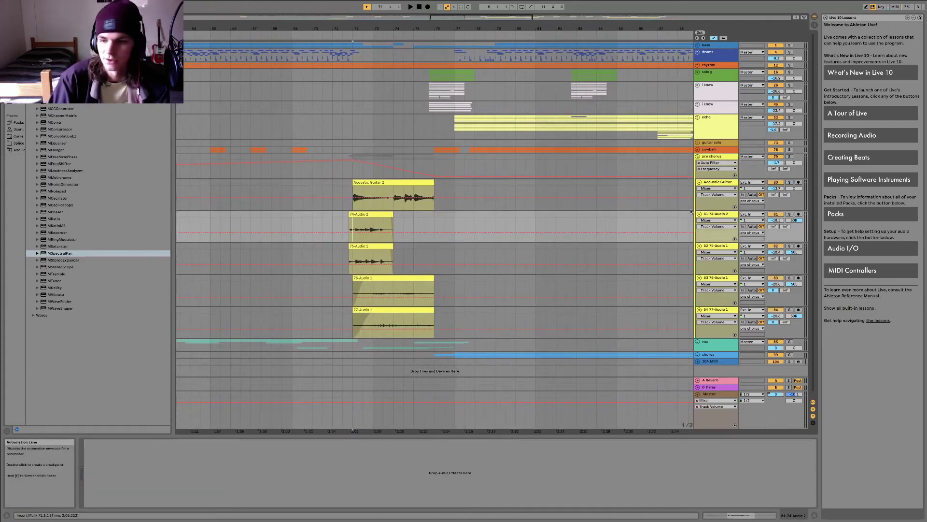
pyautogui.press('space')
pyautogui.click(790, 214)
pyautogui.click(790, 246)
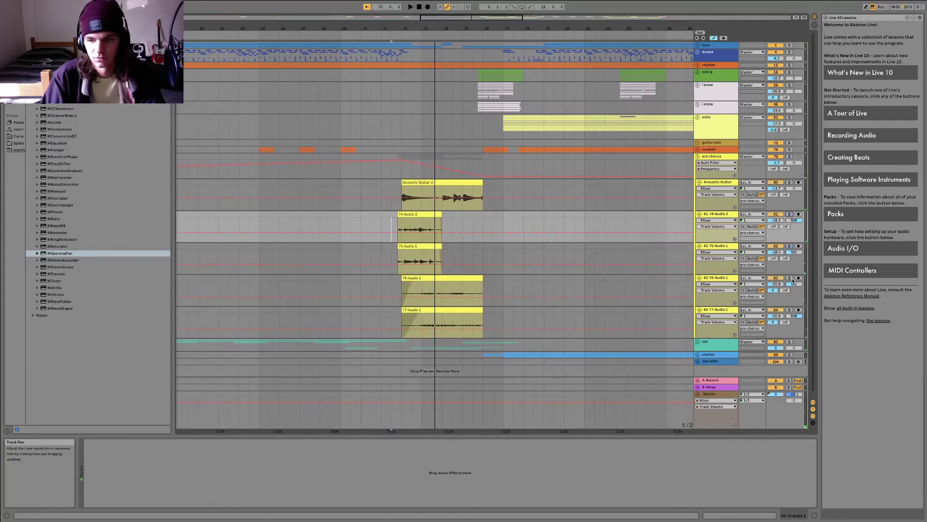
# Solo the 76-Audio and 77-Audio tracks, audition them from their clip start, and clear the solos to hear the combined parts.
pyautogui.click(790, 310)
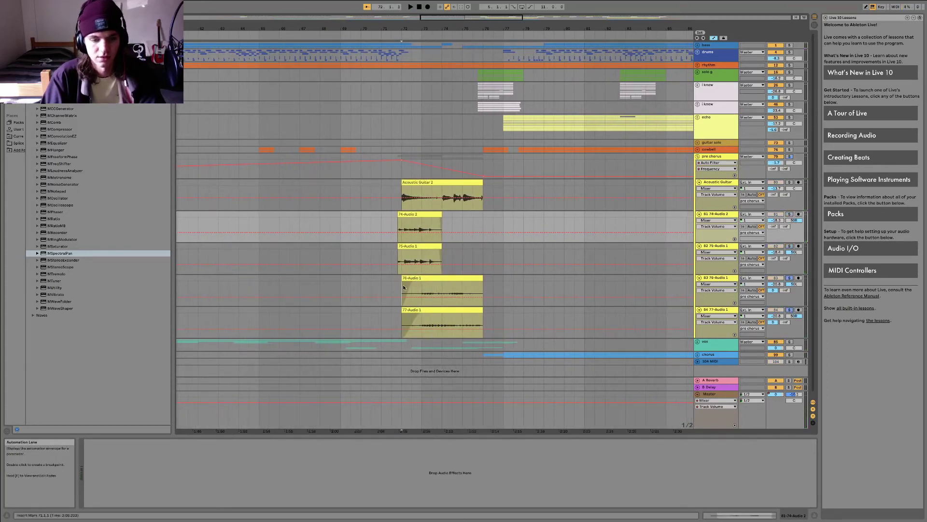
pyautogui.click(402, 285)
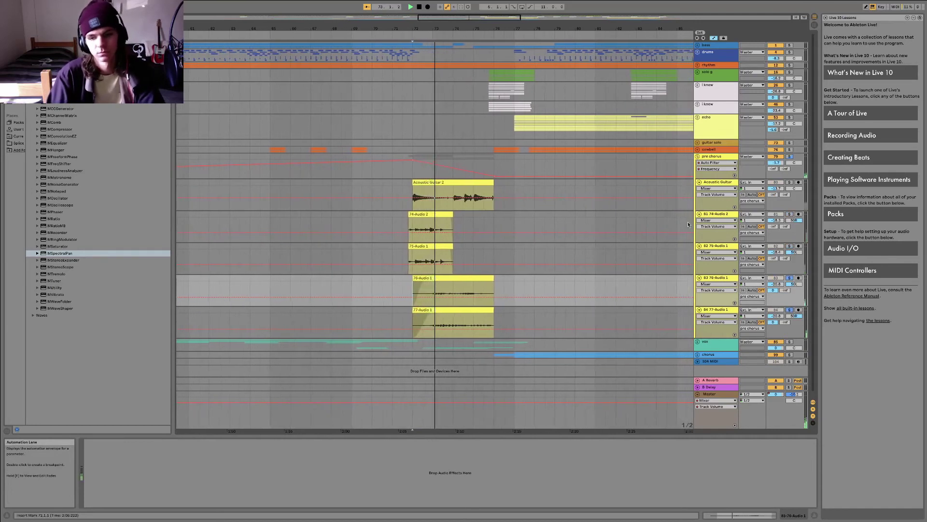
pyautogui.click(790, 279)
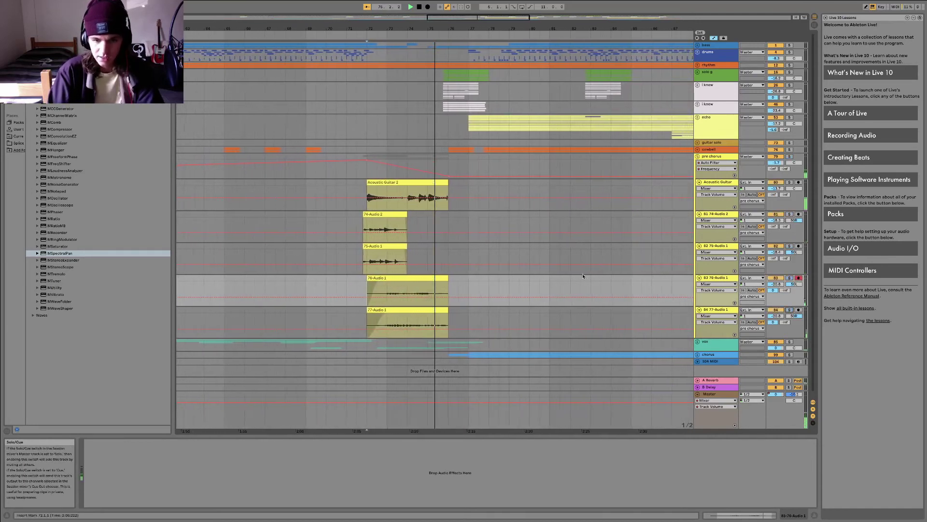
# Unfold the vox group and play the Autotune tracks from the start of their last clips.
pyautogui.scroll(-1, 583, 274)
pyautogui.click(378, 348)
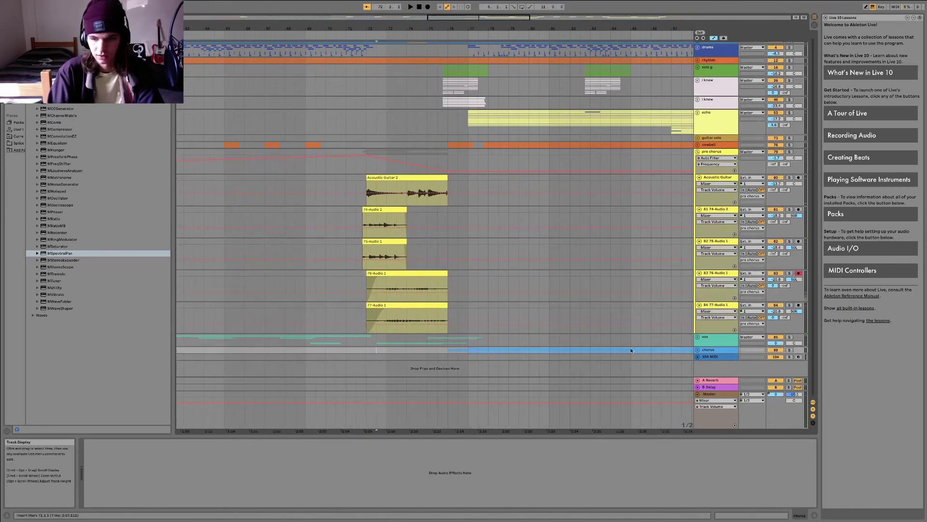
pyautogui.scroll(-8, 596, 329)
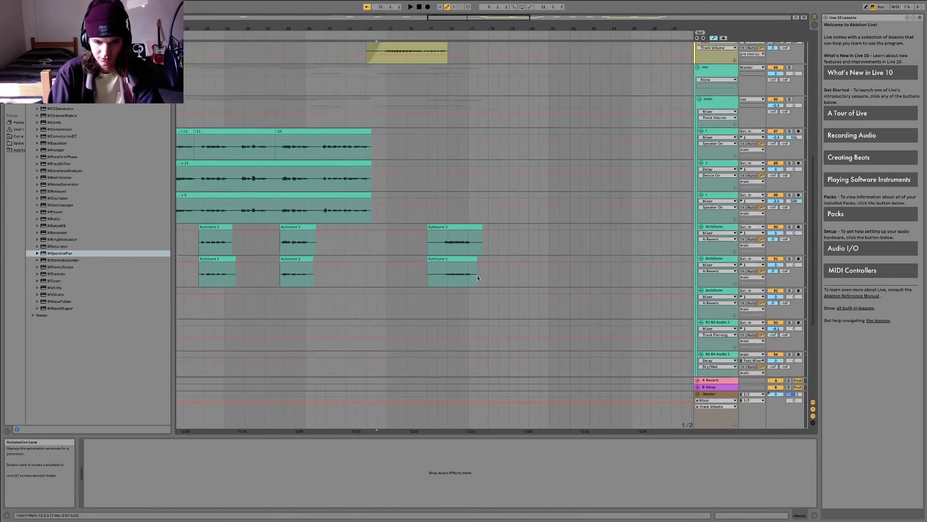
pyautogui.click(432, 236)
pyautogui.press('space')
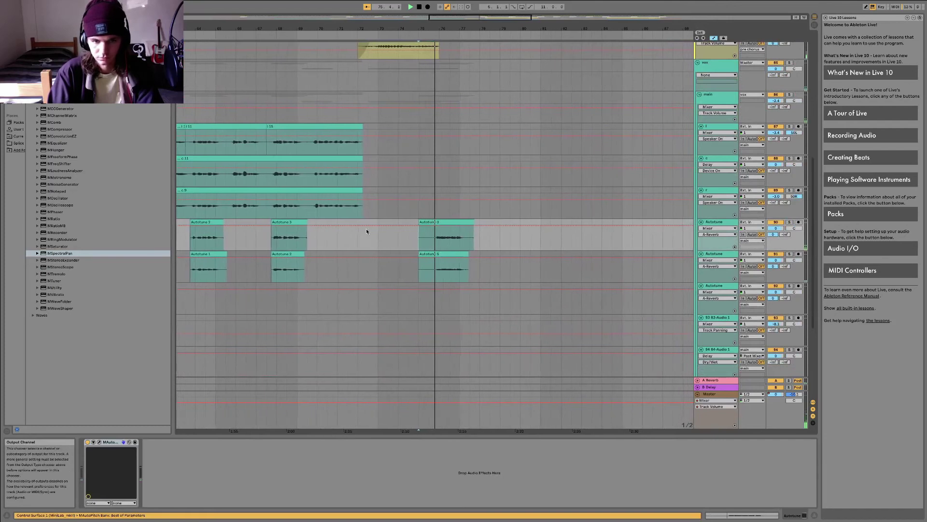
# Solo the first track of the center vocal group, audition its last clip, and view its effects chain.
pyautogui.click(373, 203)
pyautogui.scroll(-6, 634, 309)
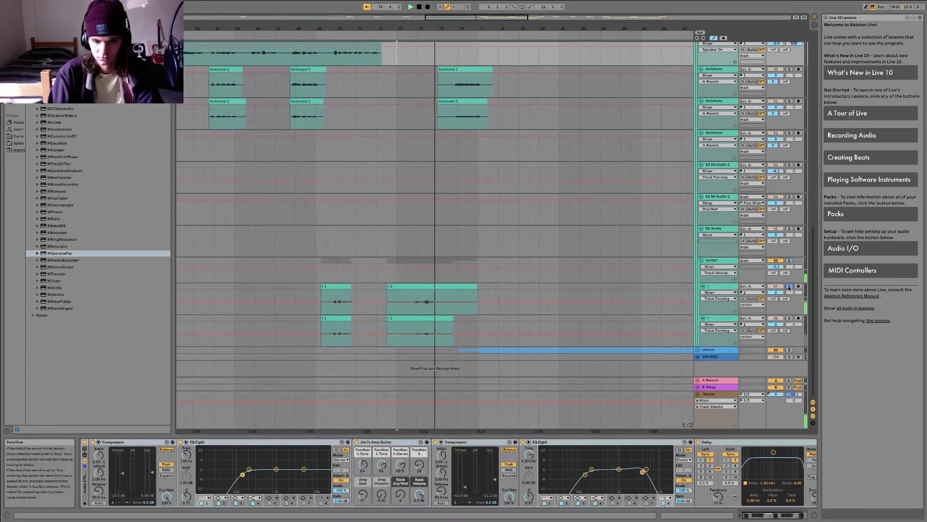
pyautogui.click(726, 287)
pyautogui.click(723, 262)
pyautogui.click(714, 289)
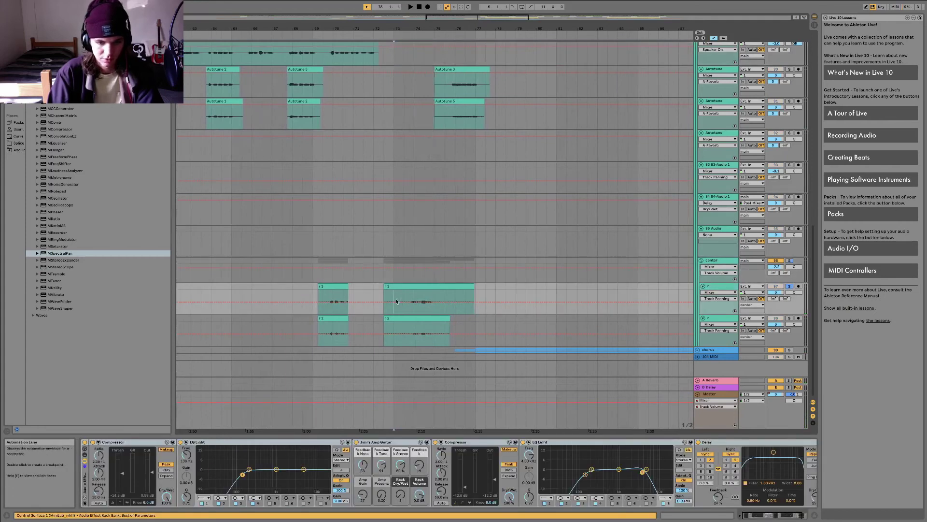
pyautogui.press('space')
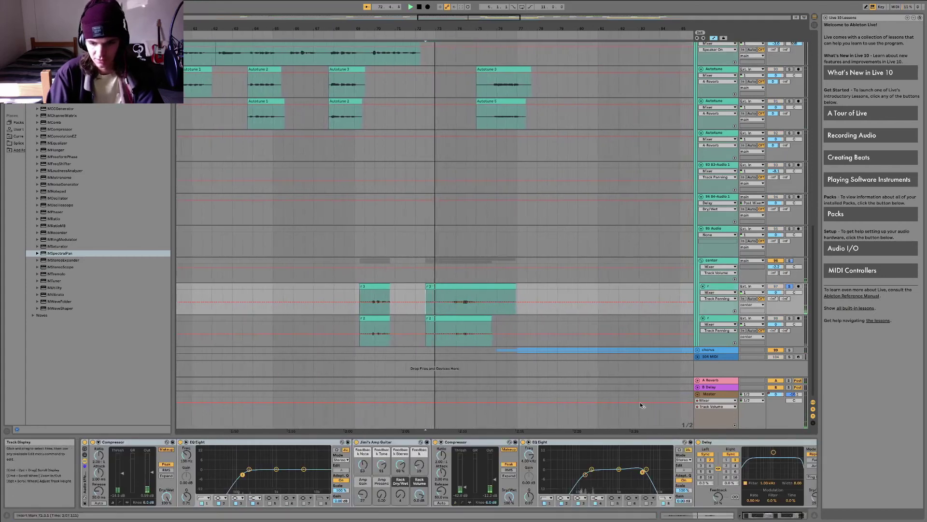
pyautogui.scroll(-3, 528, 483)
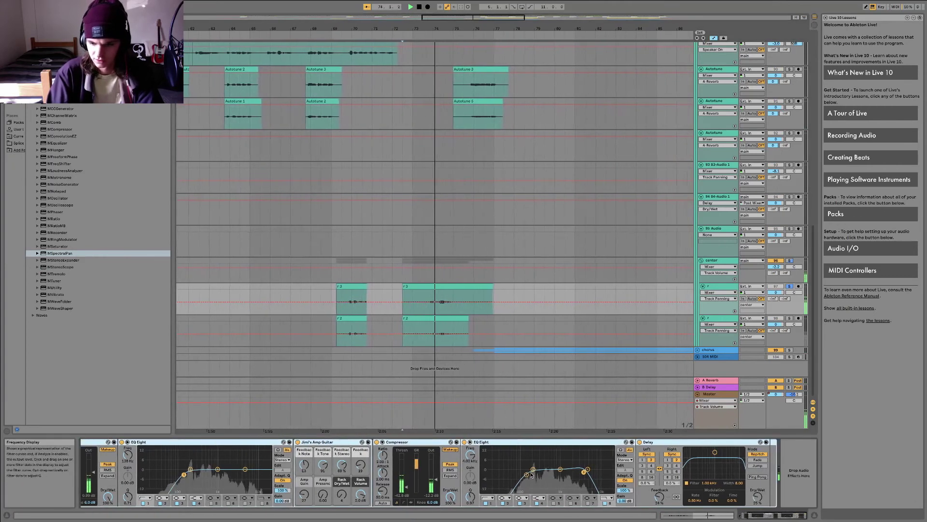
# Show the center group's EQ Eight, audition the group's second track in solo, and clear the solo.
pyautogui.click(711, 260)
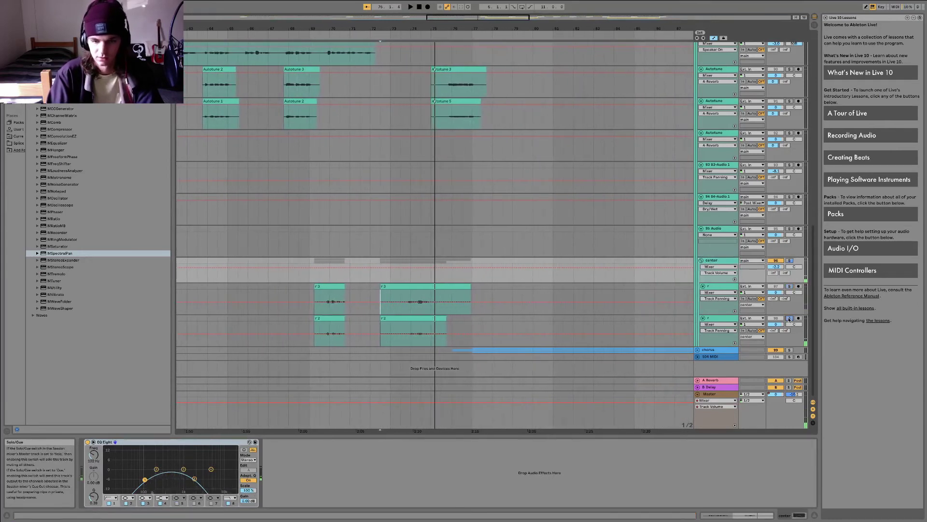
pyautogui.click(789, 319)
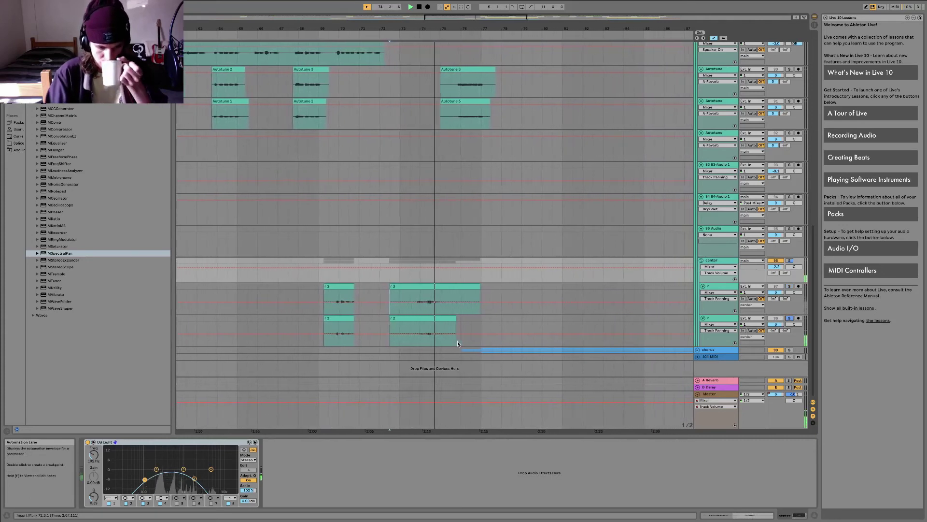
pyautogui.click(789, 319)
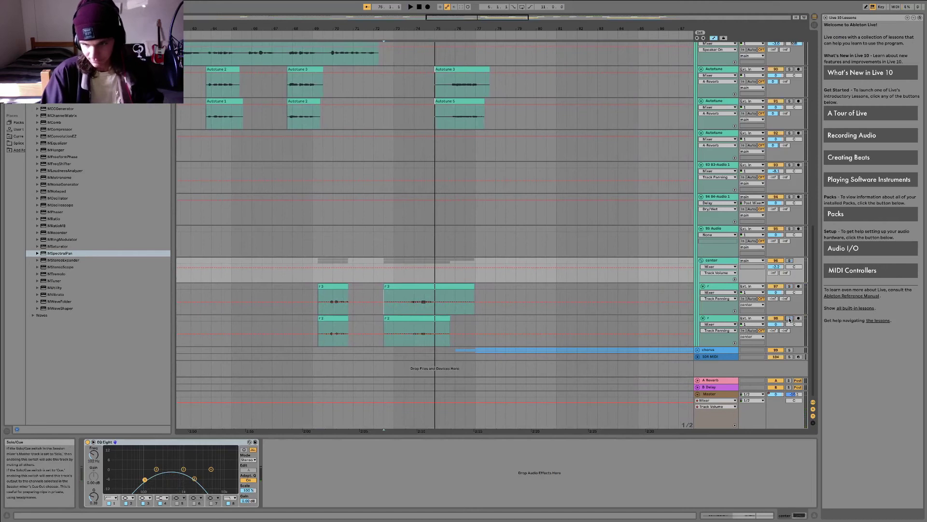
# Play the center vocals within the full mix from the middle of their last clips.
pyautogui.click(413, 311)
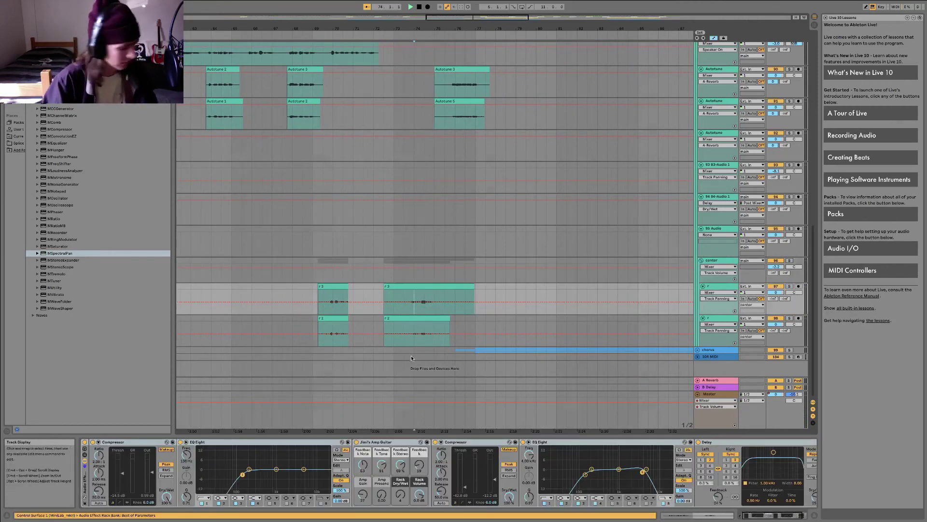
pyautogui.press('space')
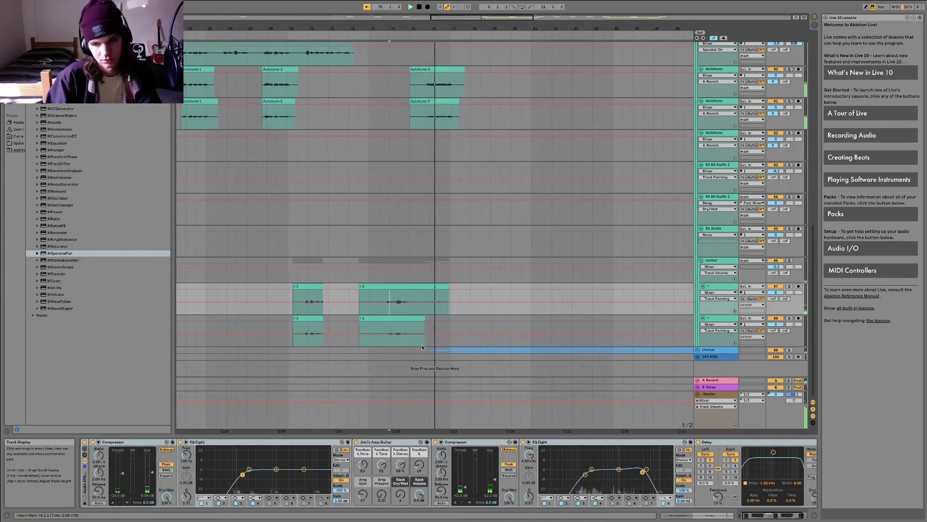
pyautogui.scroll(10, 468, 326)
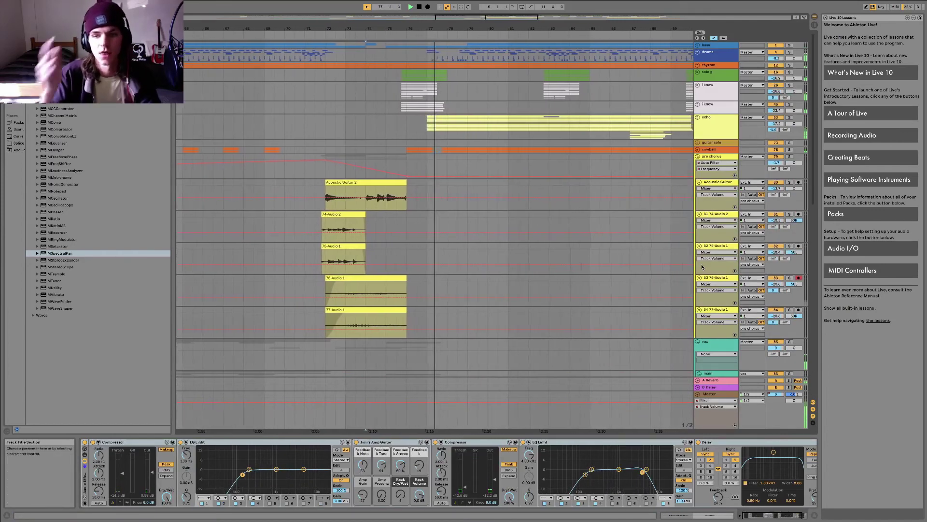
# Fold the pre chorus and vox groups and zoom the arrangement out to the song's later sections.
pyautogui.click(698, 157)
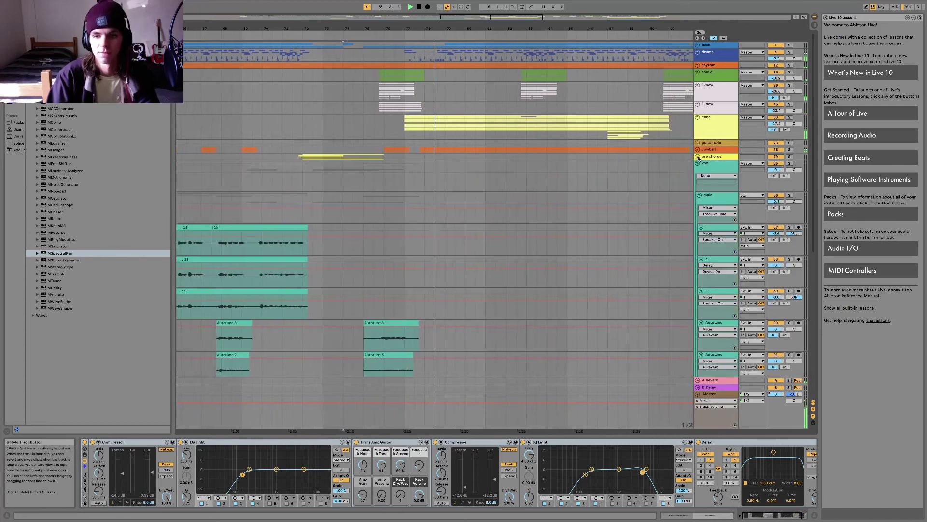
pyautogui.click(698, 163)
pyautogui.moveTo(662, 27); pyautogui.dragTo(373, 21)
pyautogui.moveTo(561, 27); pyautogui.dragTo(546, 126)
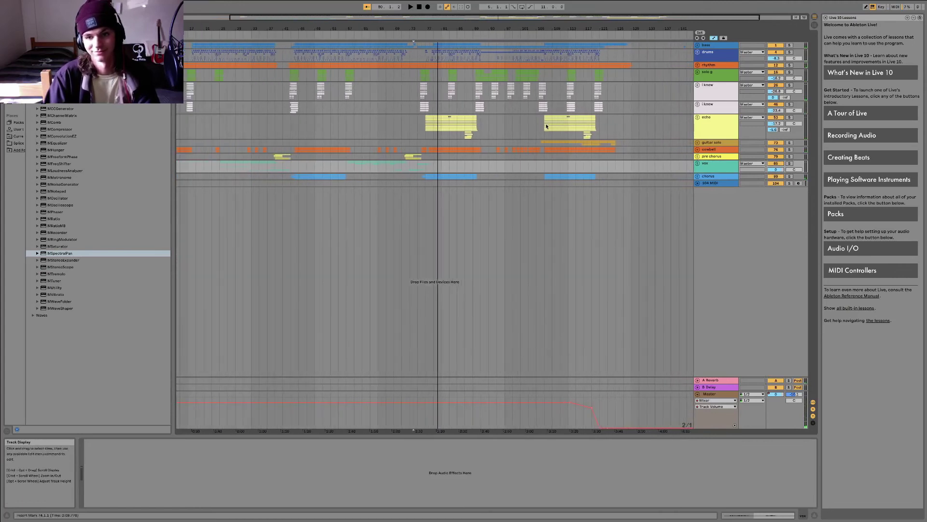
# Unfold the guitar solo group and play from just before its first clip, soloing its two tracks in turn.
pyautogui.click(697, 143)
pyautogui.click(717, 169)
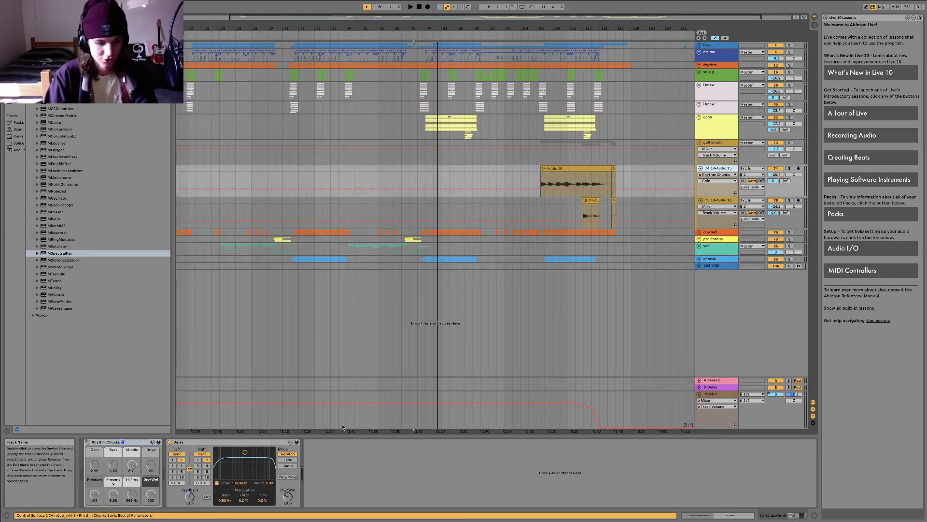
pyautogui.click(565, 64)
pyautogui.press('+')
pyautogui.press('+')
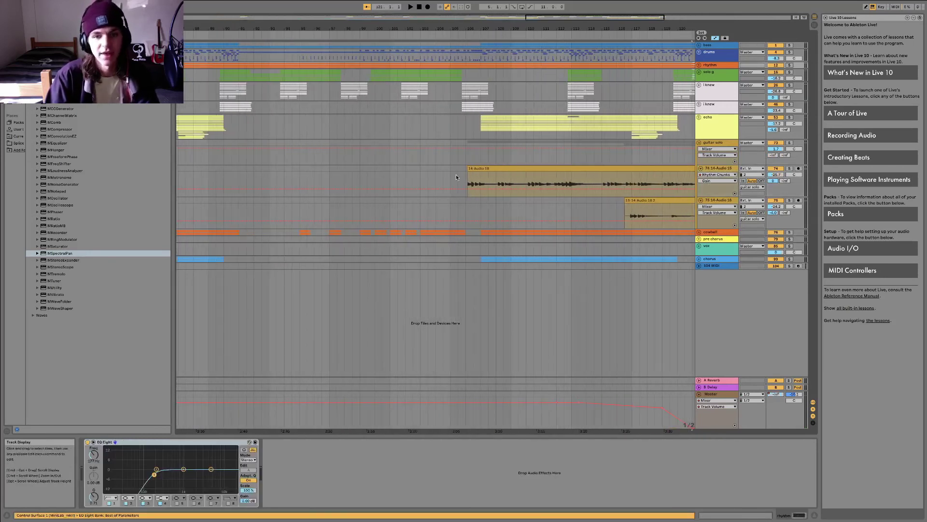
pyautogui.click(456, 177)
pyautogui.press('space')
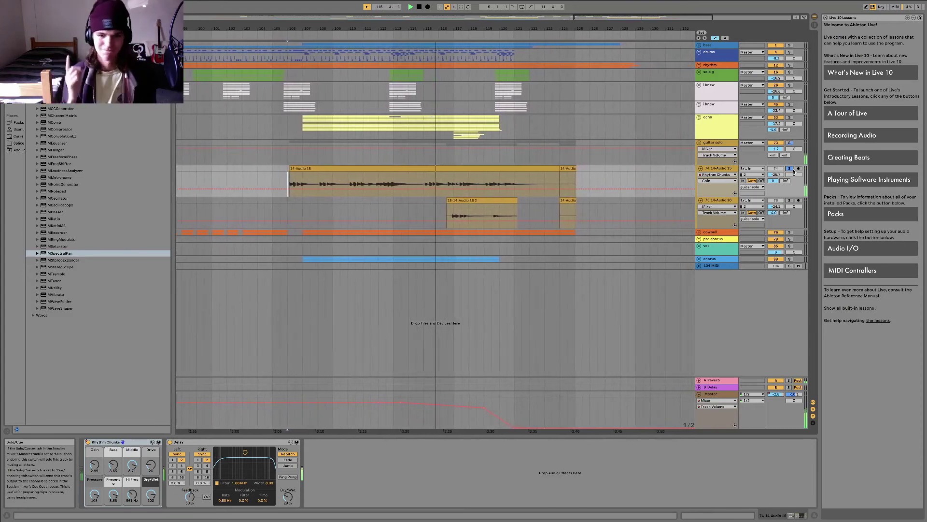
pyautogui.click(789, 201)
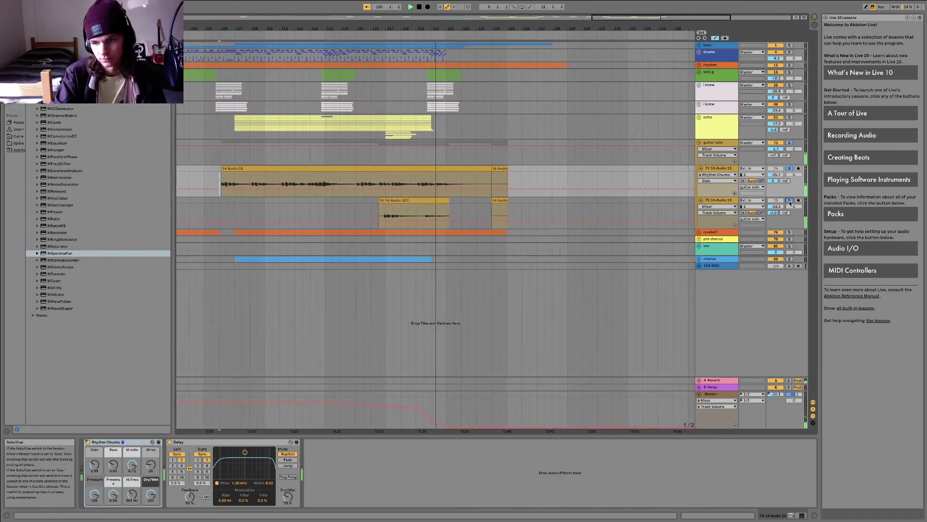
# Audition the first guitar solo track in solo, display its Delay Device On automation, and clear the solo.
pyautogui.click(258, 180)
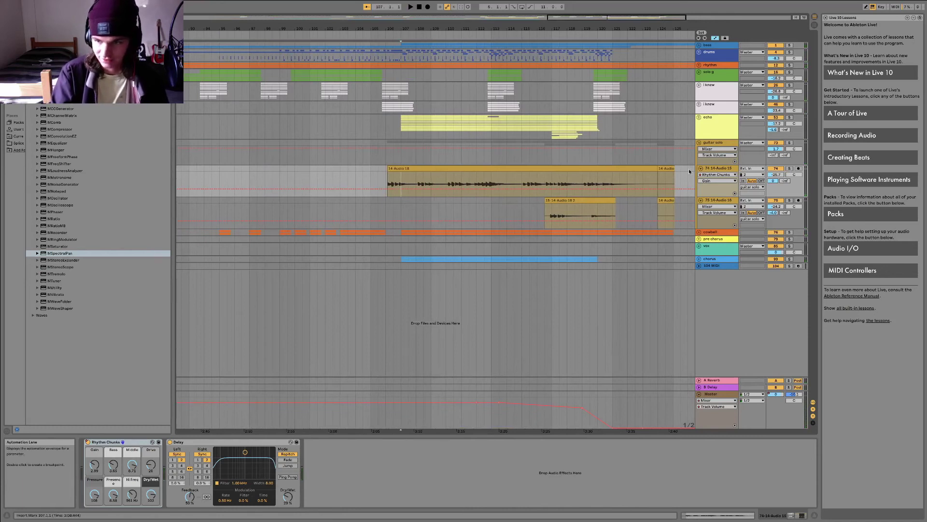
pyautogui.click(789, 169)
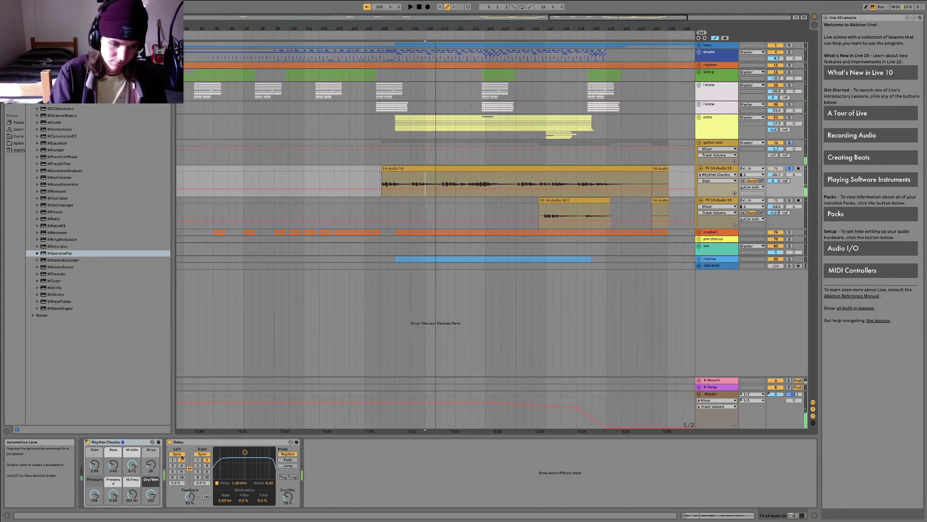
pyautogui.click(170, 441)
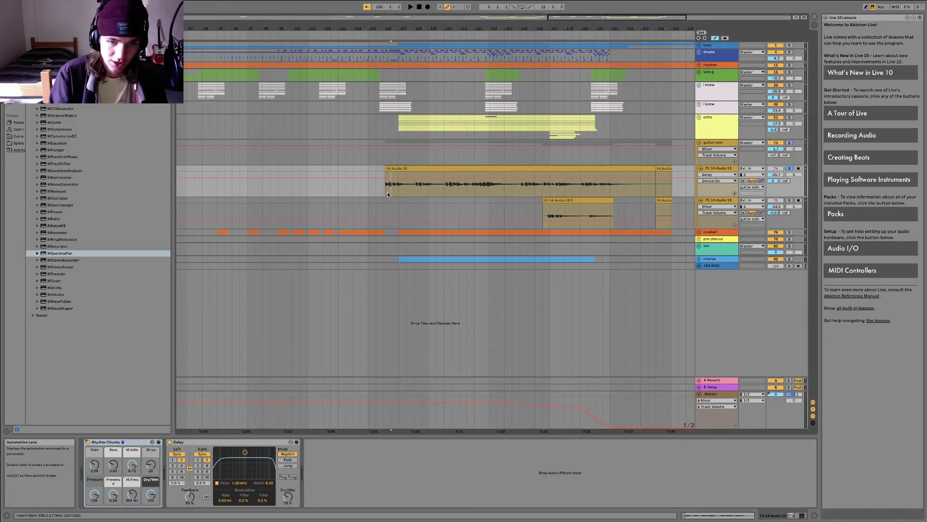
pyautogui.hscroll(-3, 387, 192)
pyautogui.click(788, 169)
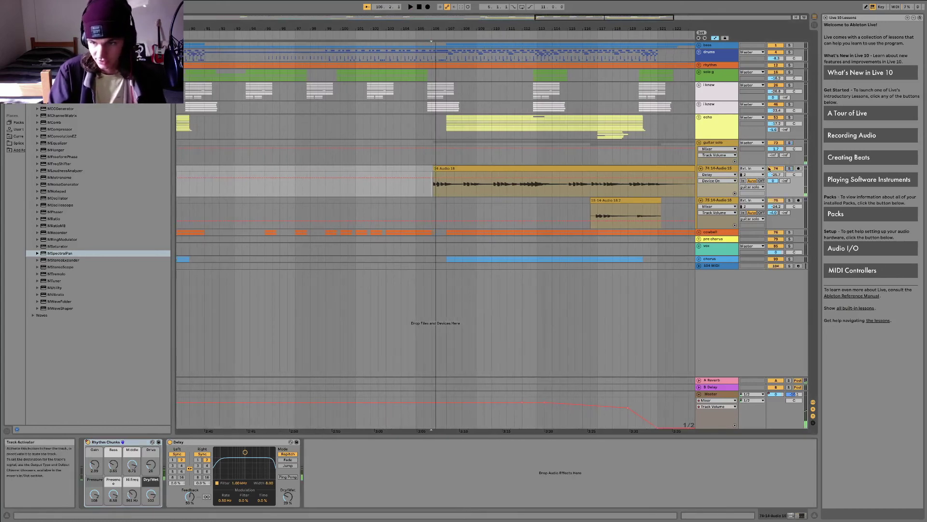
# Play the full mix from before the guitar solo into the master fade-out, and fold the guitar solo group.
pyautogui.click(409, 130)
pyautogui.hscroll(-1, 410, 129)
pyautogui.press('space')
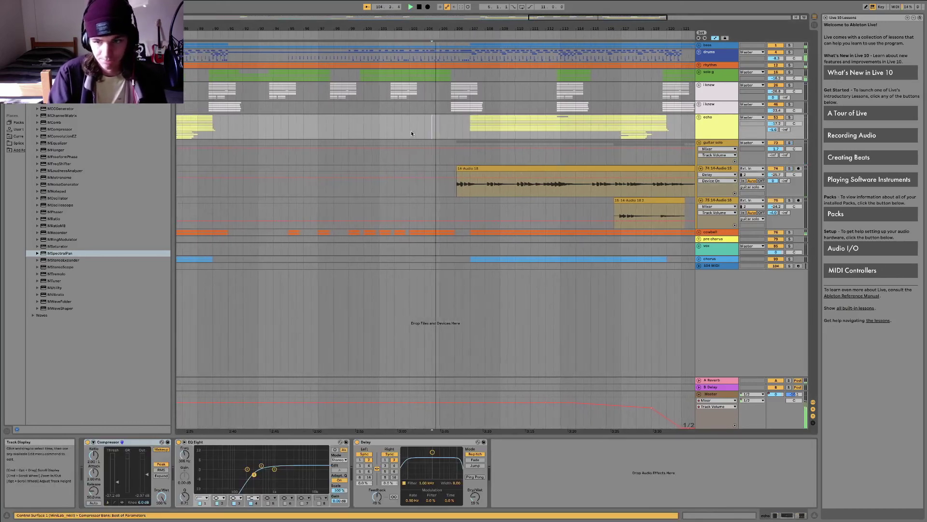
pyautogui.click(699, 142)
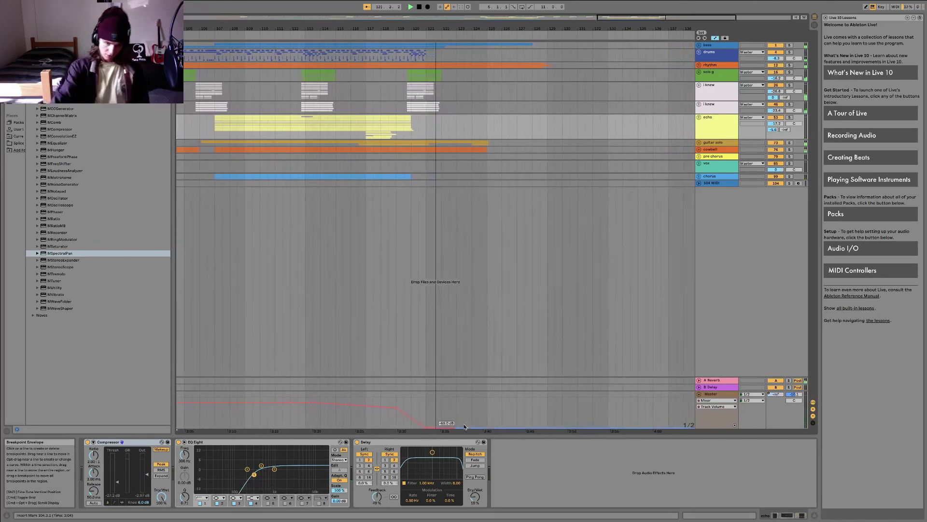
# Save the set and zoom out to show the whole song arrangement.
pyautogui.hotkey('ctrl', 's')
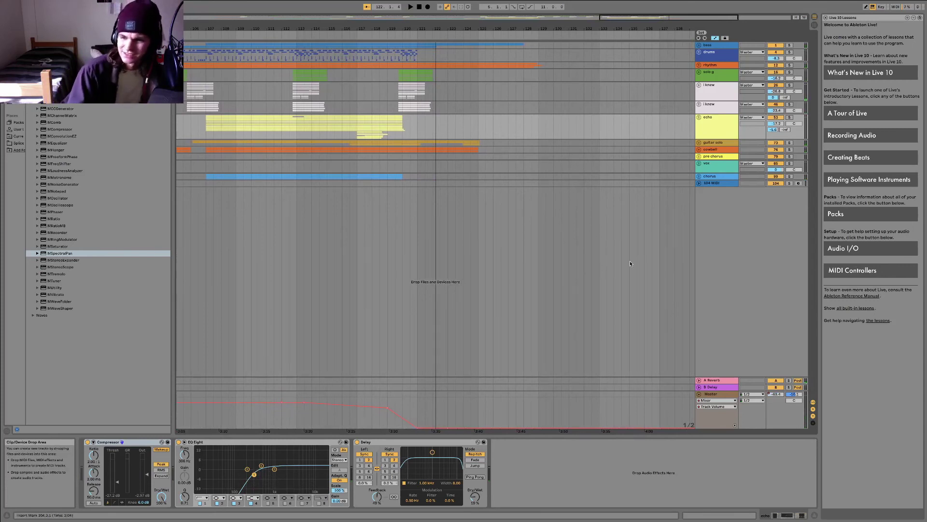
pyautogui.moveTo(338, 519)
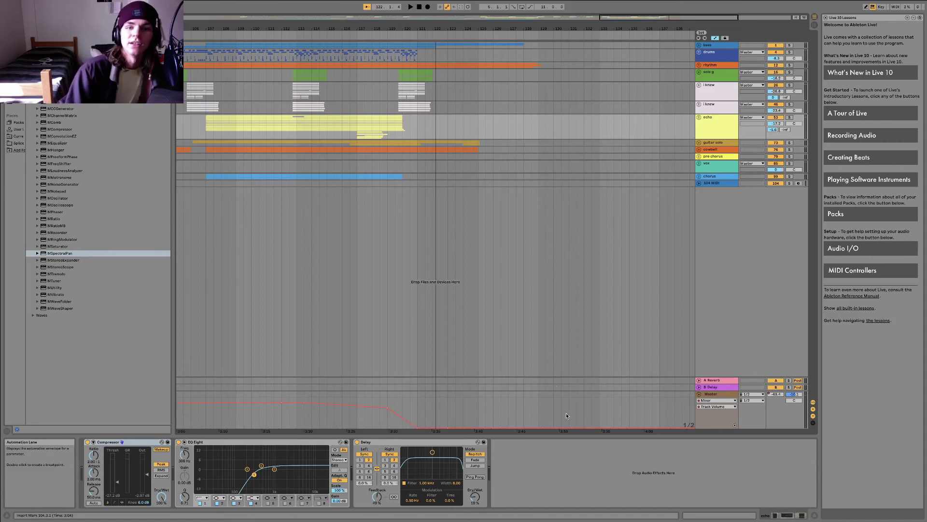
pyautogui.click(367, 341)
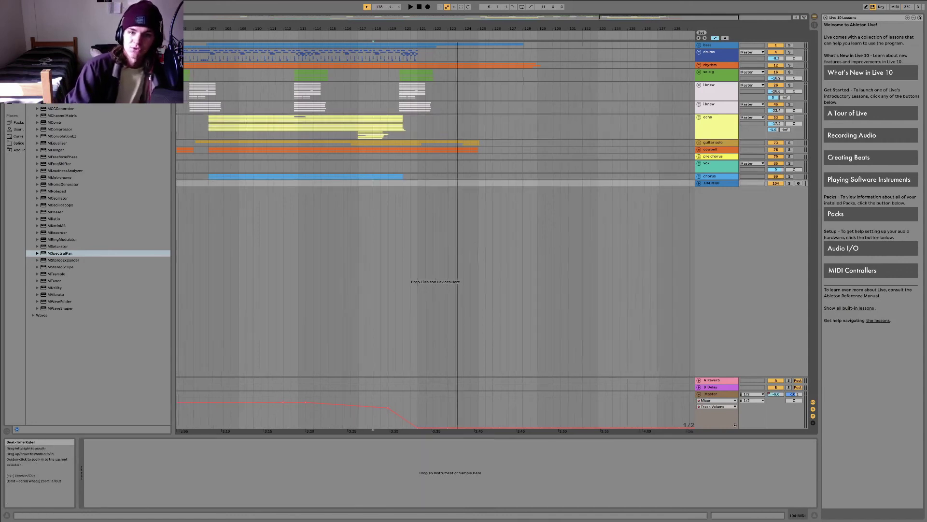
pyautogui.moveTo(643, 29); pyautogui.dragTo(642, 14)
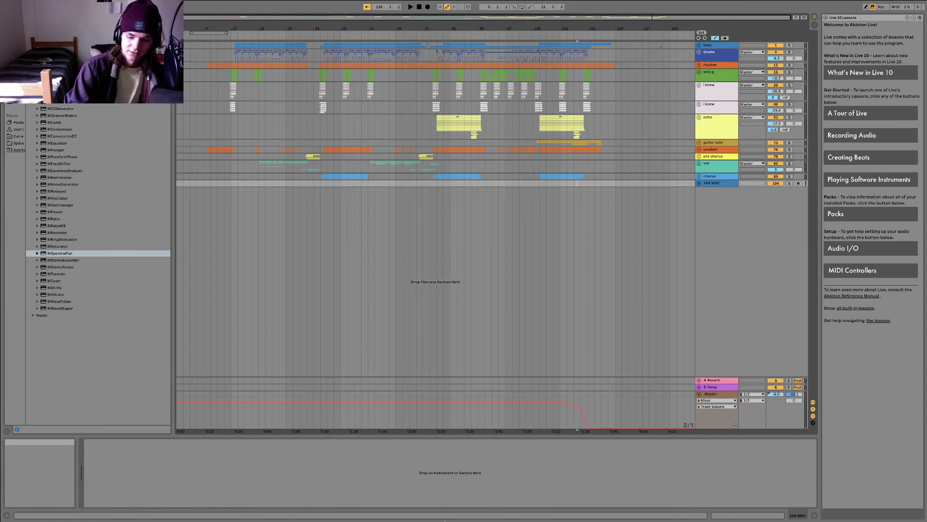
# Switch to OBS and activate the close up webcam scene.
pyautogui.moveTo(451, 520)
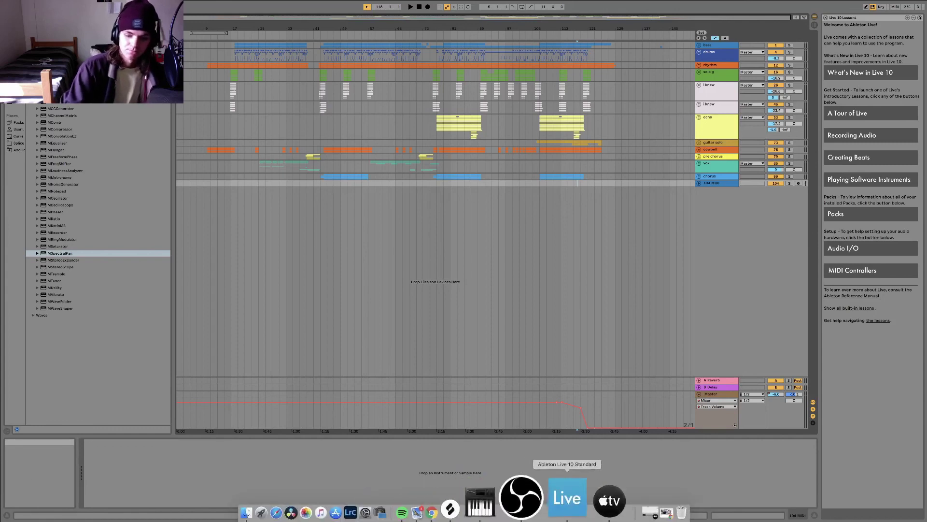
pyautogui.click(492, 501)
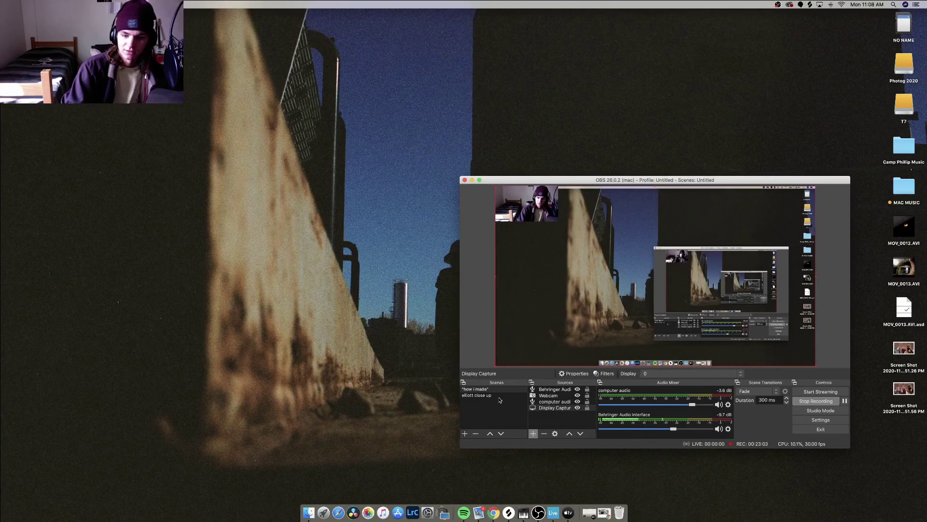
pyautogui.click(499, 396)
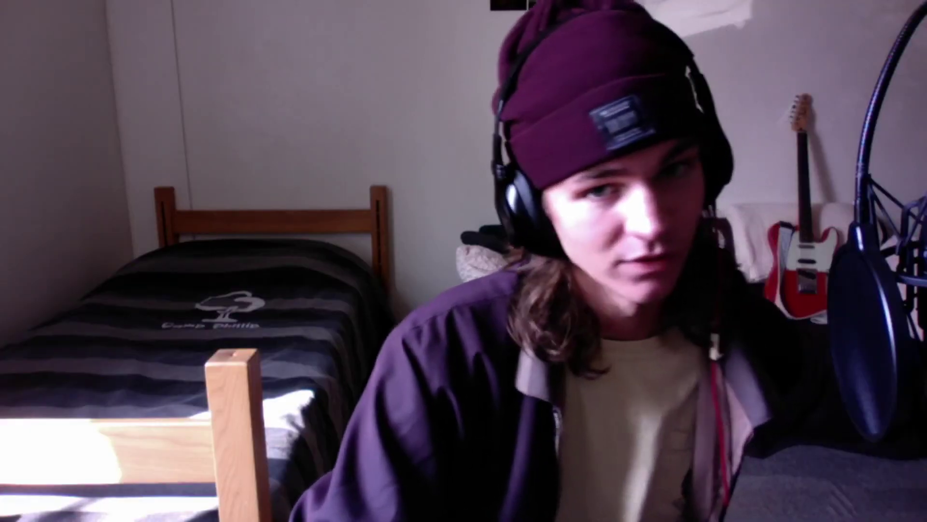